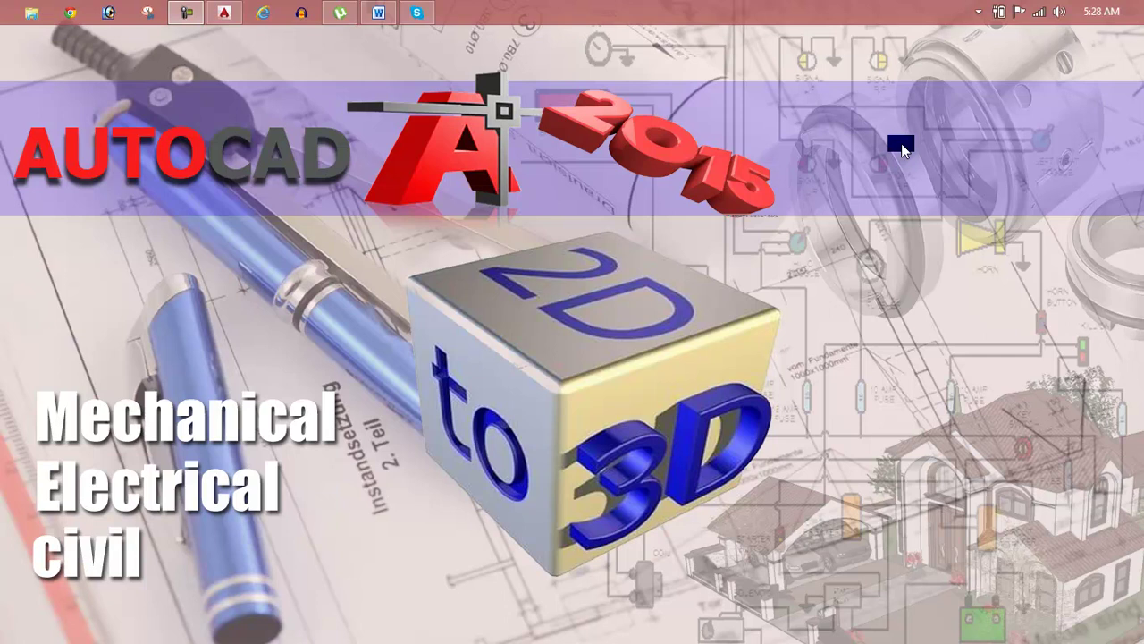
Restore the Lesson 71 Word document window from the taskbar
{"action": "left_click", "coordinate": [378, 13]}
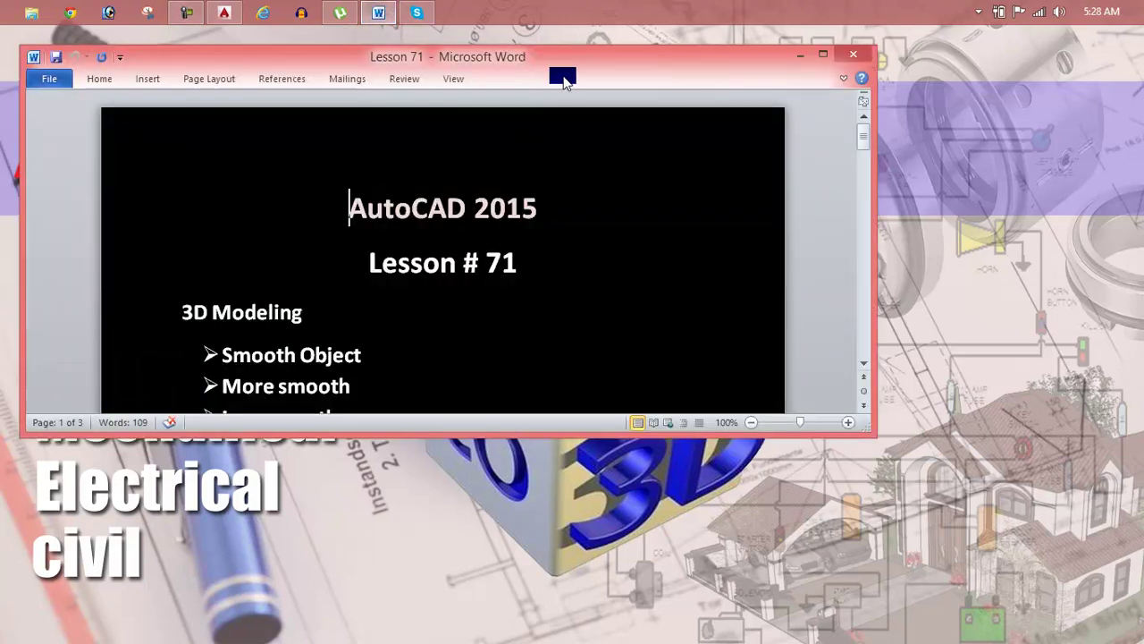
Maximize the Lesson 71 document, then switch to the AutoCAD Drawing1 window
{"action": "double_click", "coordinate": [562, 69]}
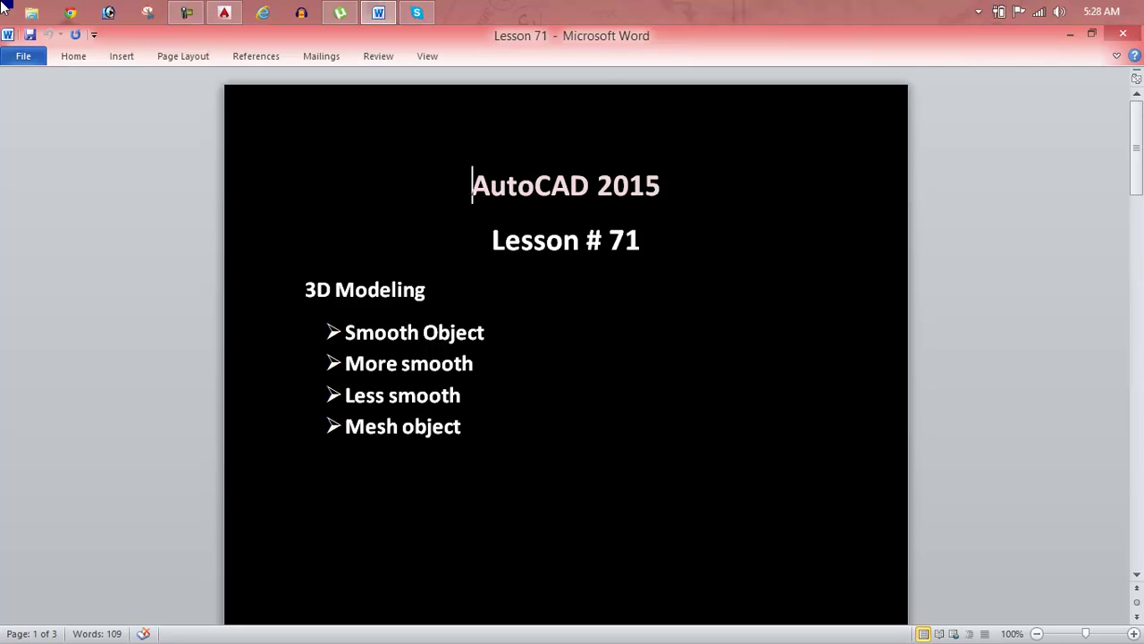
{"action": "left_click", "coordinate": [223, 10]}
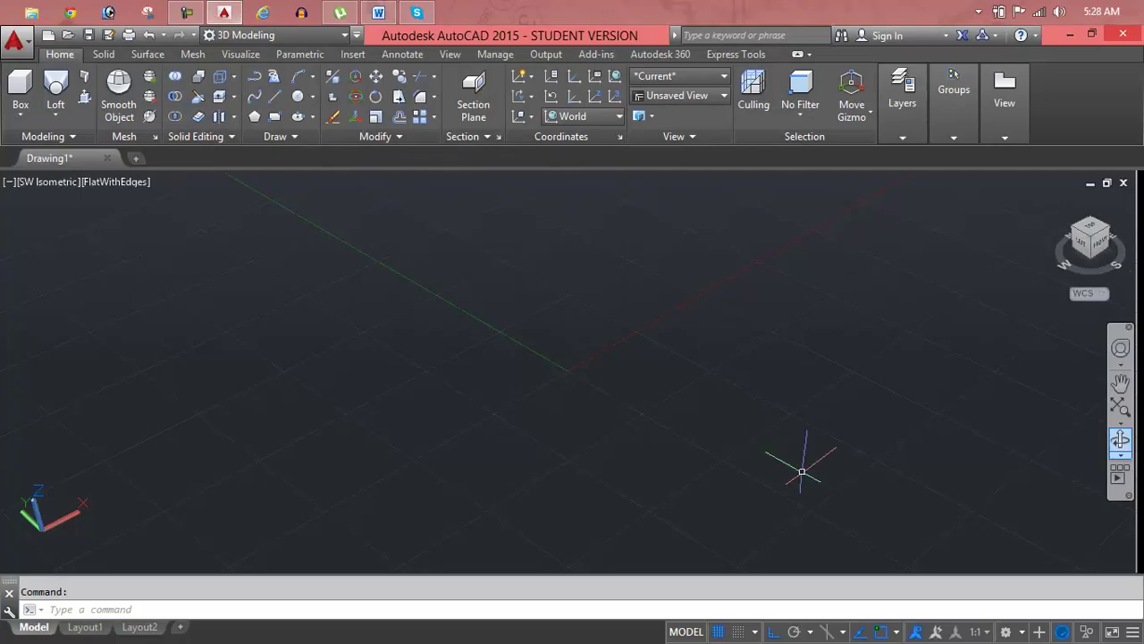
Look over the Mesh, Surface and Solid ribbon tabs, then return to Home
{"action": "key", "text": "Escape"}
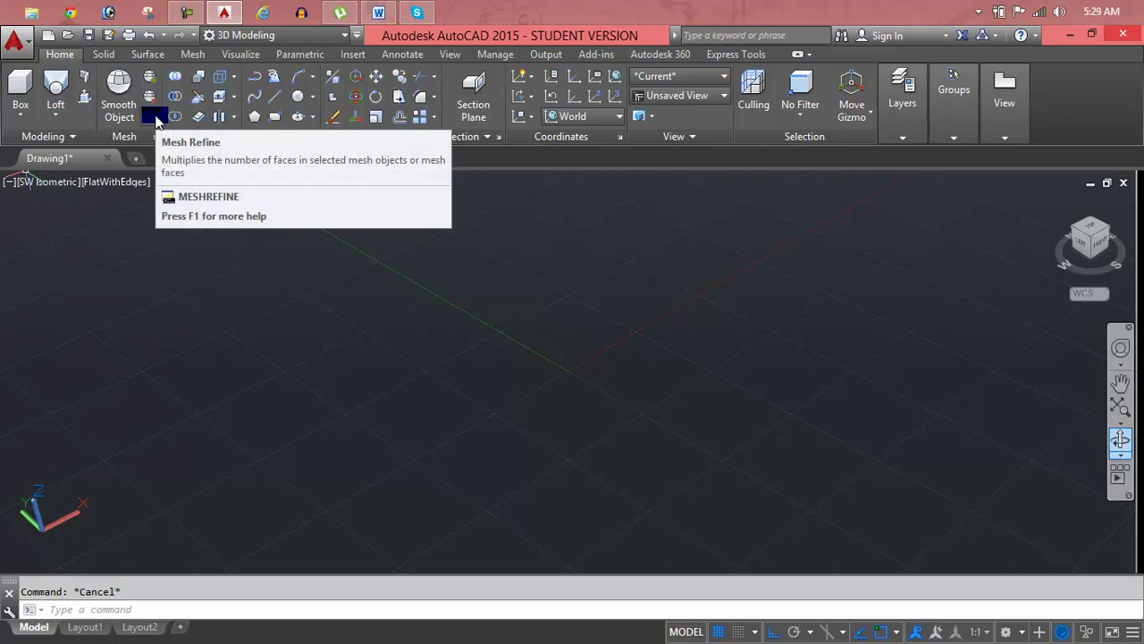
{"action": "mouse_move", "coordinate": [150, 116]}
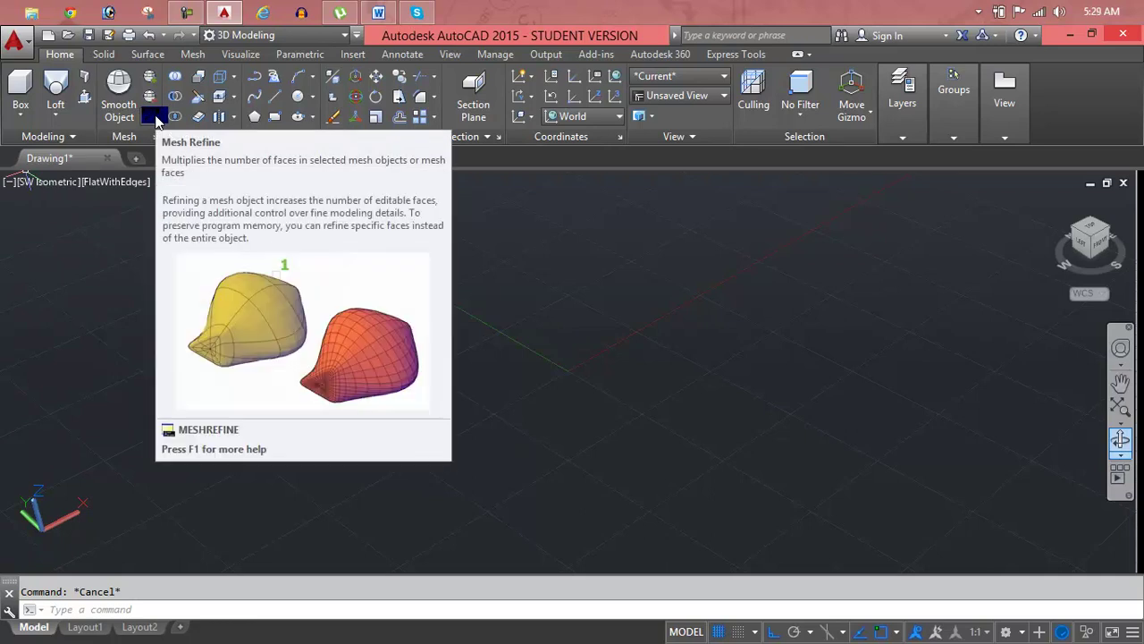
{"action": "left_click", "coordinate": [193, 55]}
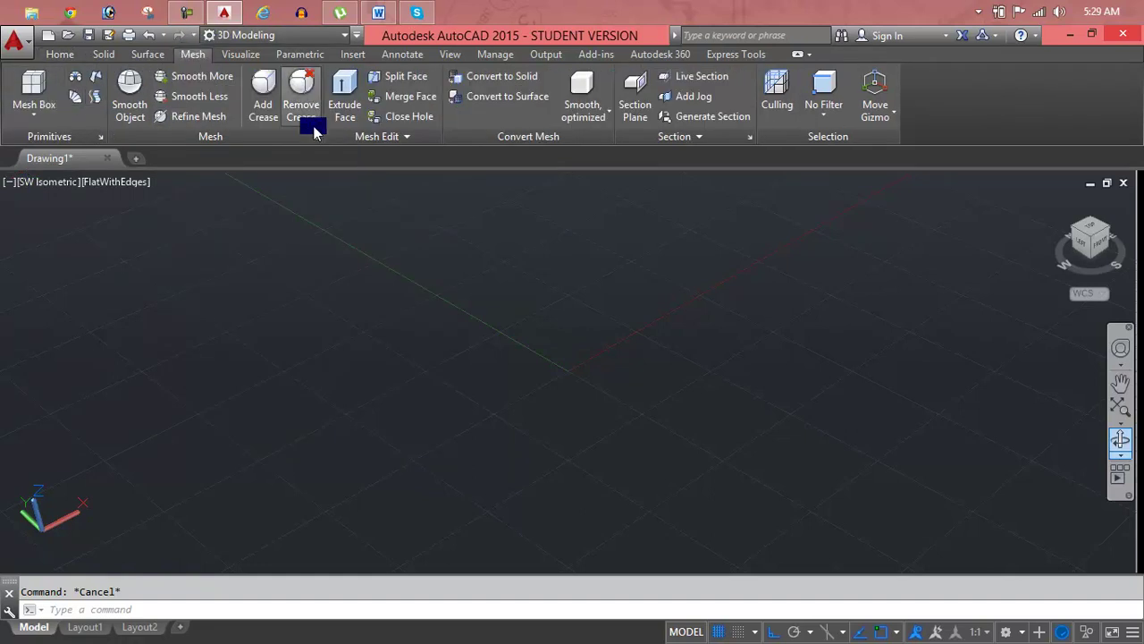
{"action": "left_click", "coordinate": [145, 56]}
{"action": "left_click", "coordinate": [104, 55]}
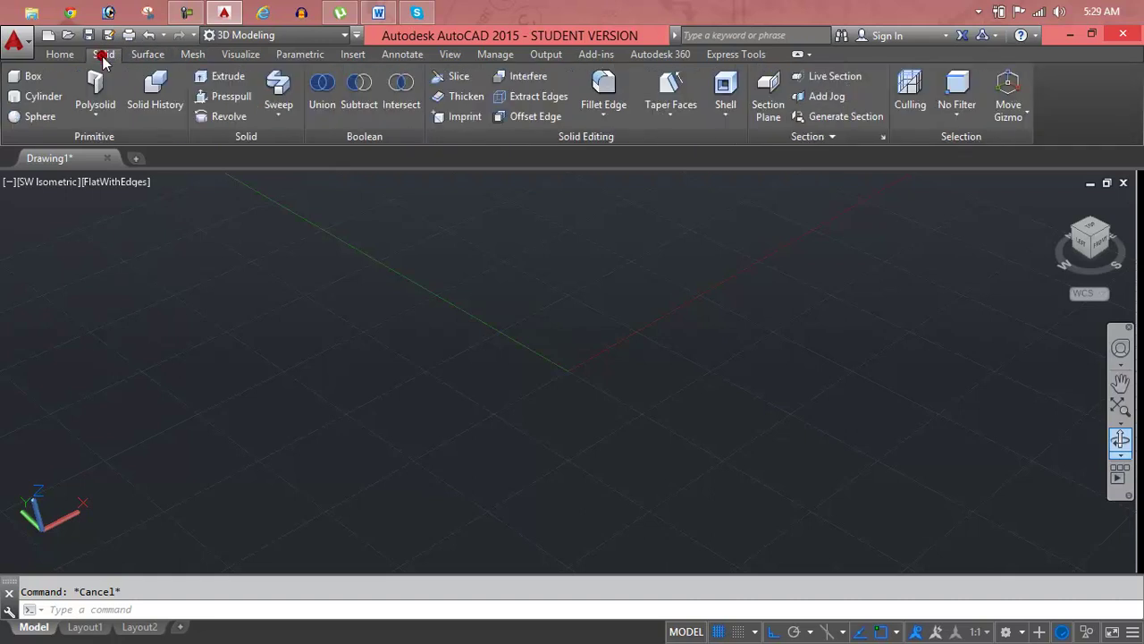
{"action": "left_click", "coordinate": [149, 55]}
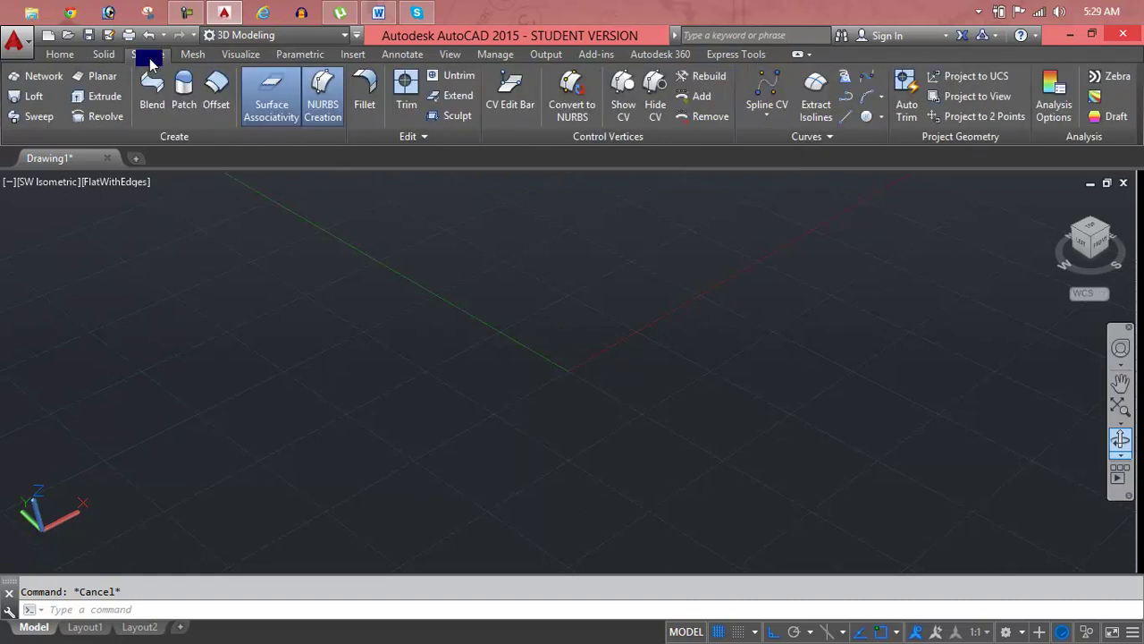
{"action": "left_click", "coordinate": [106, 55]}
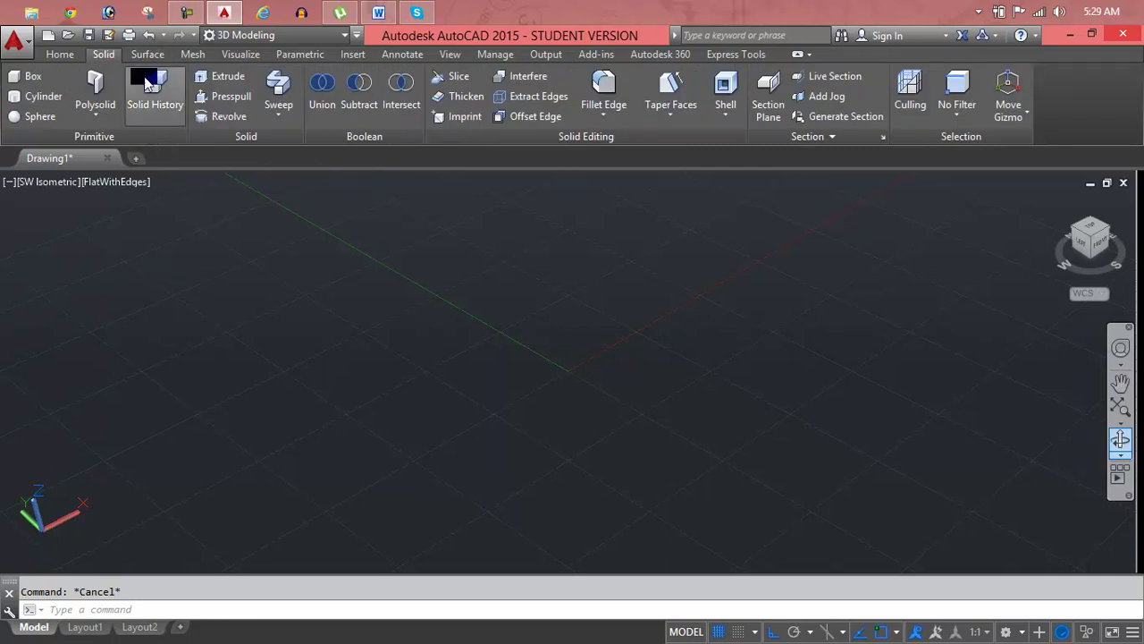
{"action": "left_click", "coordinate": [62, 54]}
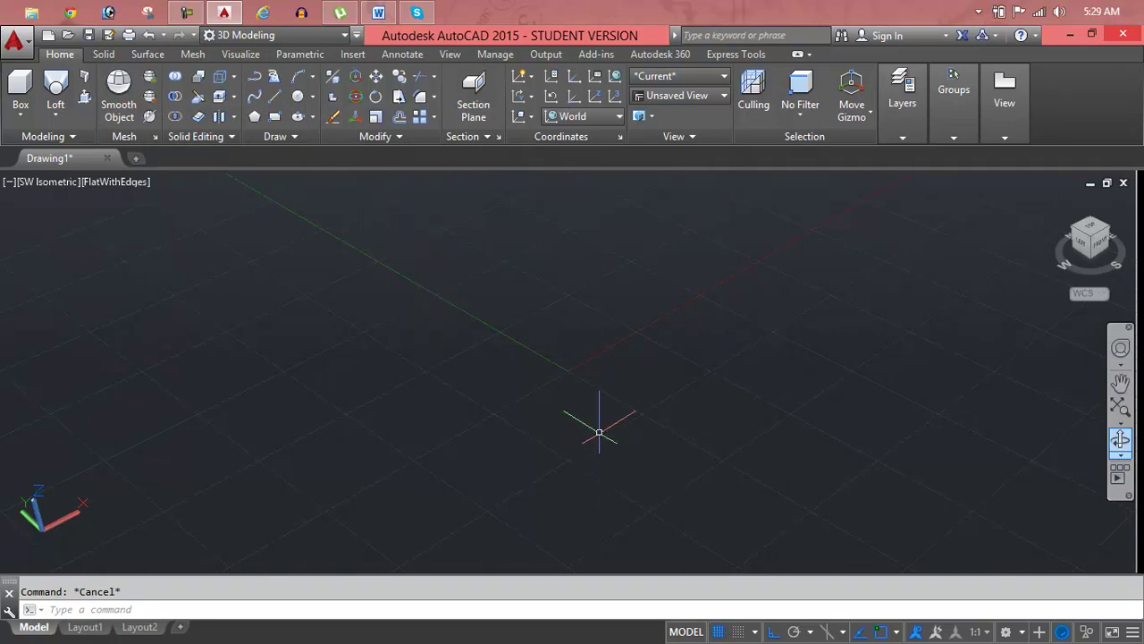
Open the Drawing Units dialog with the UN command
{"action": "type", "text": "r"}
{"action": "key", "text": "Escape"}
{"action": "type", "text": "un"}
{"action": "key", "text": "Return"}
Set length type to Engineering with 0'-0" precision and apply the units
{"action": "left_click", "coordinate": [532, 231]}
{"action": "left_click", "coordinate": [535, 259]}
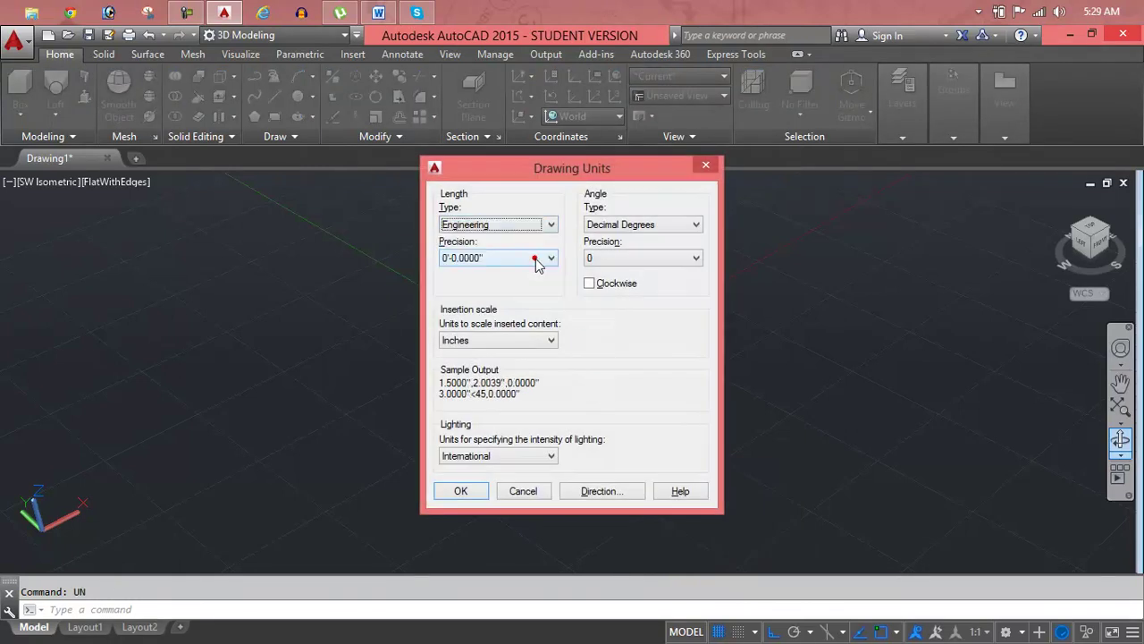
{"action": "left_click", "coordinate": [536, 259]}
{"action": "left_click", "coordinate": [536, 283]}
{"action": "left_click", "coordinate": [528, 266]}
{"action": "left_click", "coordinate": [528, 270]}
{"action": "left_click", "coordinate": [476, 494]}
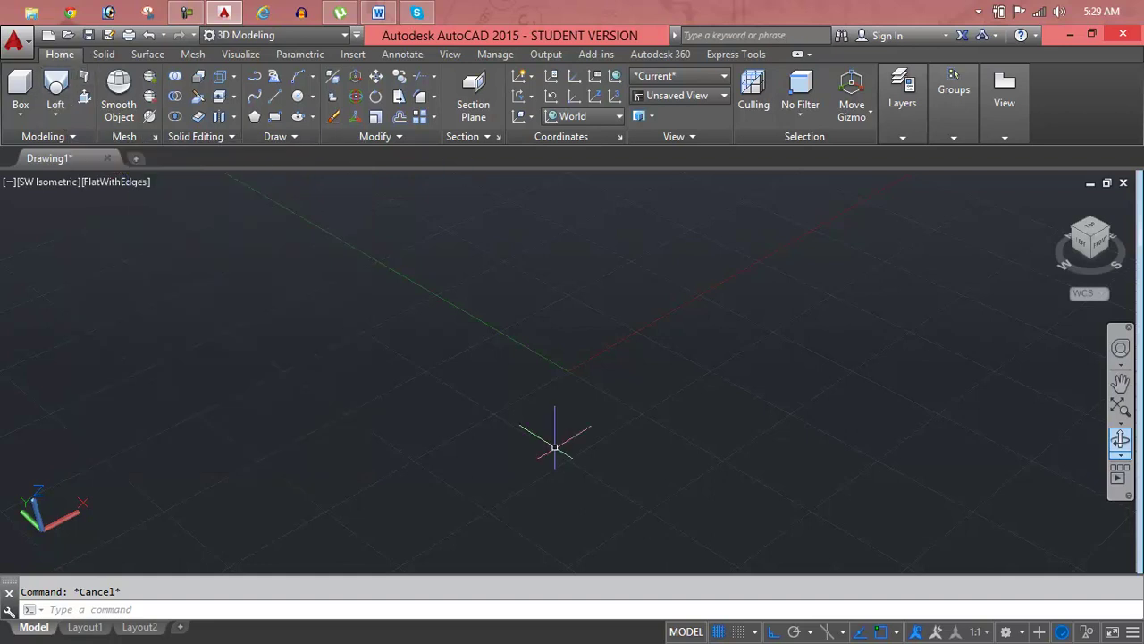
Draw a square on the ground plane, tracing a second rectangle over its corners
{"action": "type", "text": "r"}
{"action": "key", "text": "Return"}
{"action": "left_click", "coordinate": [523, 388]}
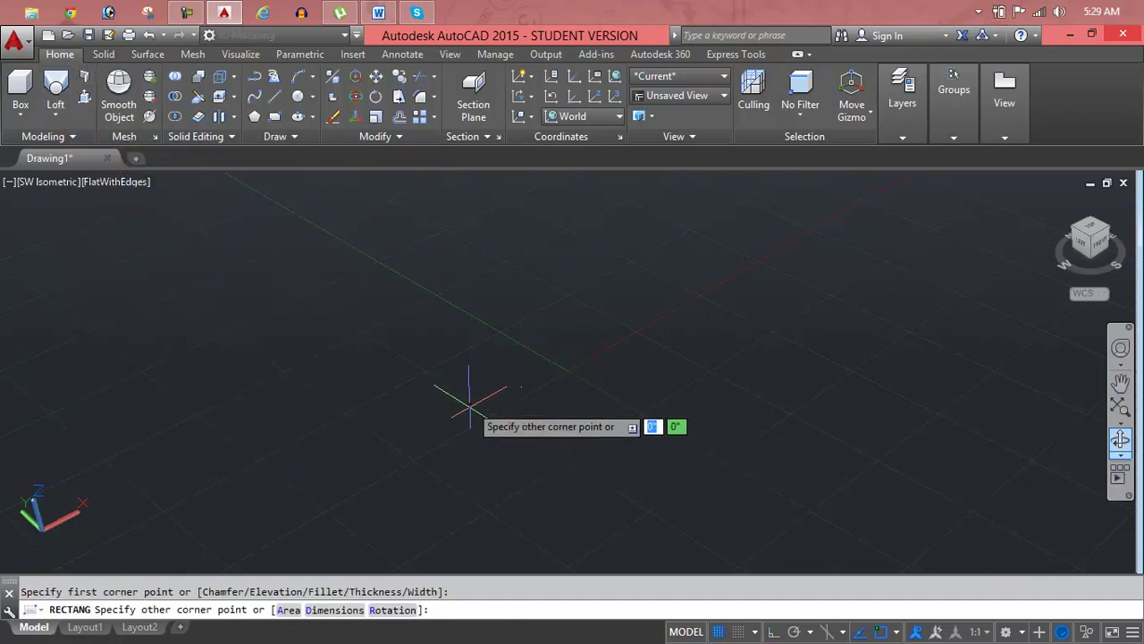
{"action": "left_click", "coordinate": [890, 400]}
{"action": "scroll", "coordinate": [536, 358], "scroll_direction": "up", "scroll_amount": 2}
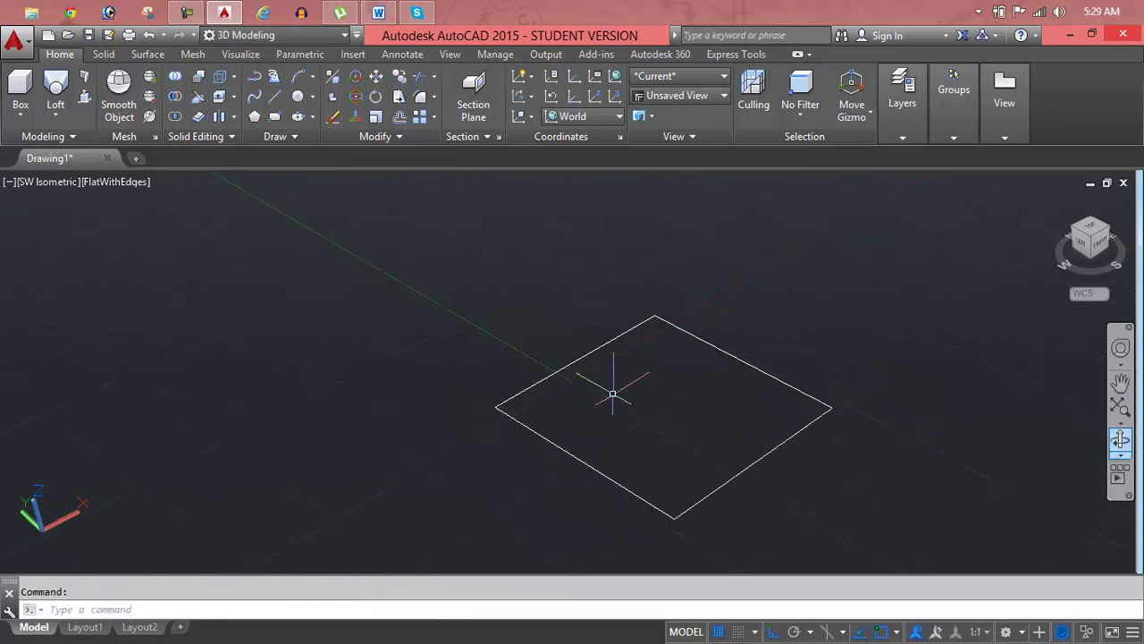
{"action": "type", "text": "rec"}
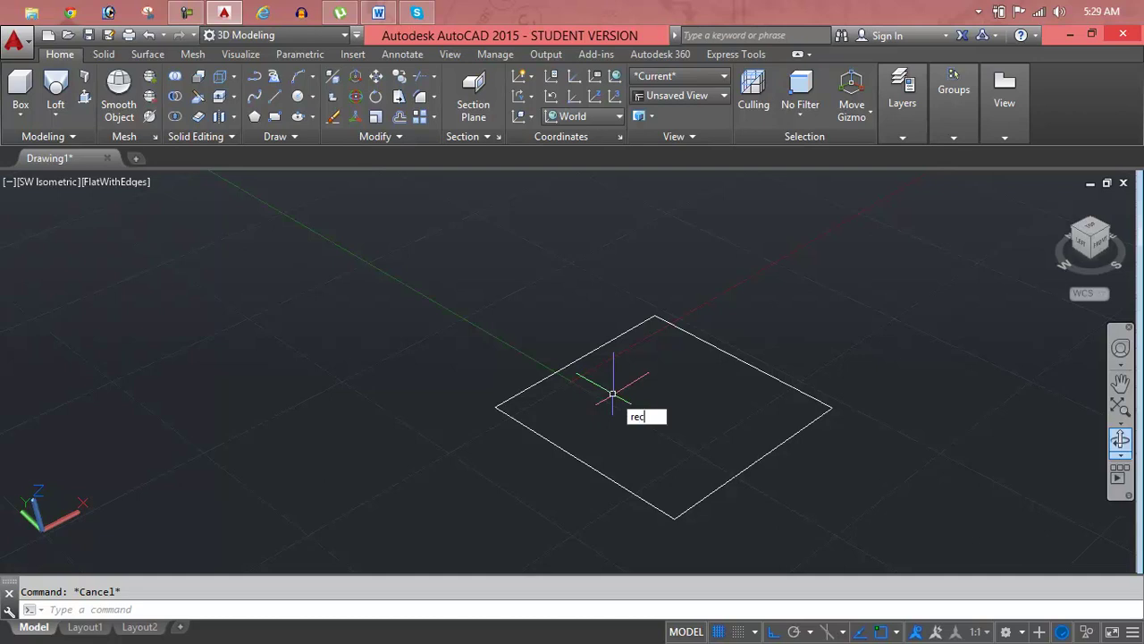
{"action": "key", "text": "Return"}
{"action": "left_click", "coordinate": [494, 405]}
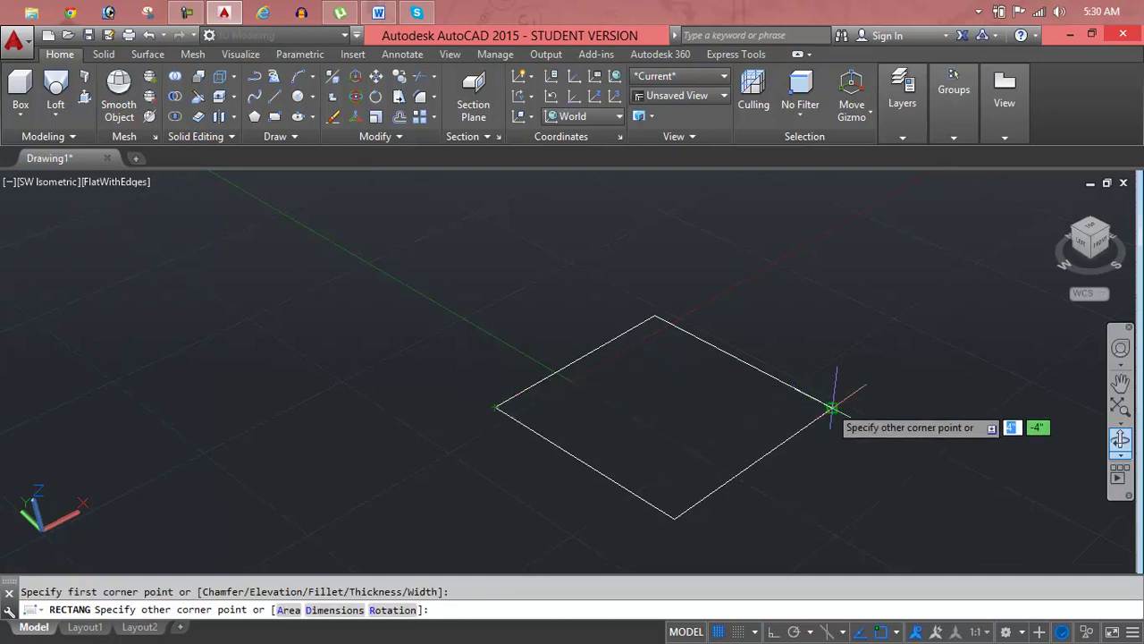
{"action": "left_click", "coordinate": [832, 407]}
{"action": "key", "text": "Escape"}
Draw a smaller circle centred in the middle of the square
{"action": "type", "text": "c"}
{"action": "key", "text": "Return"}
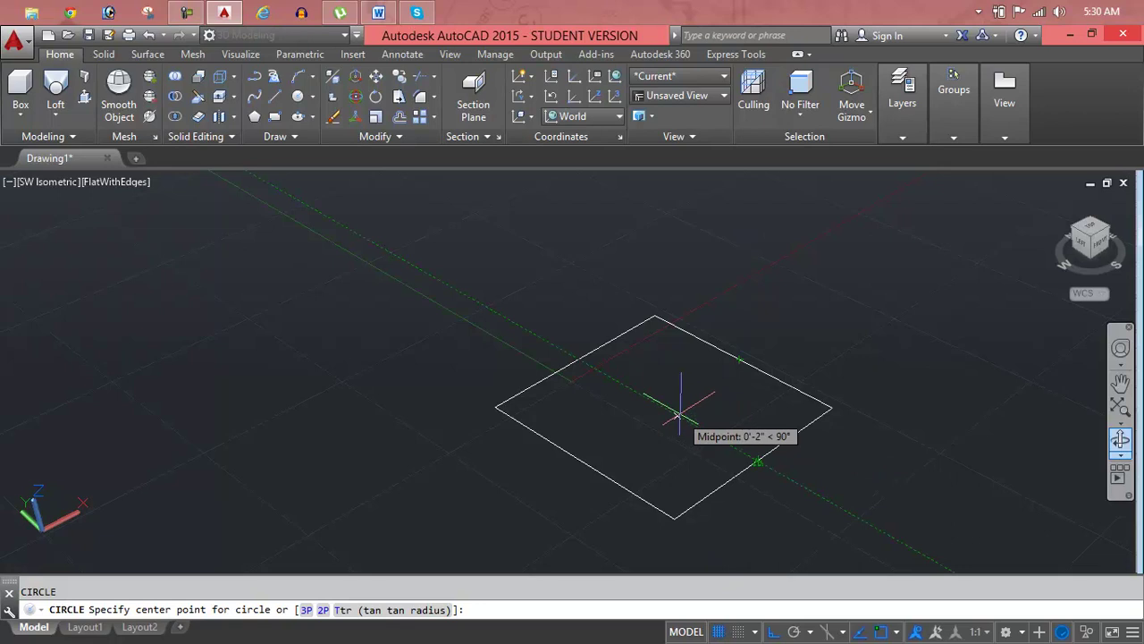
{"action": "left_click", "coordinate": [677, 414]}
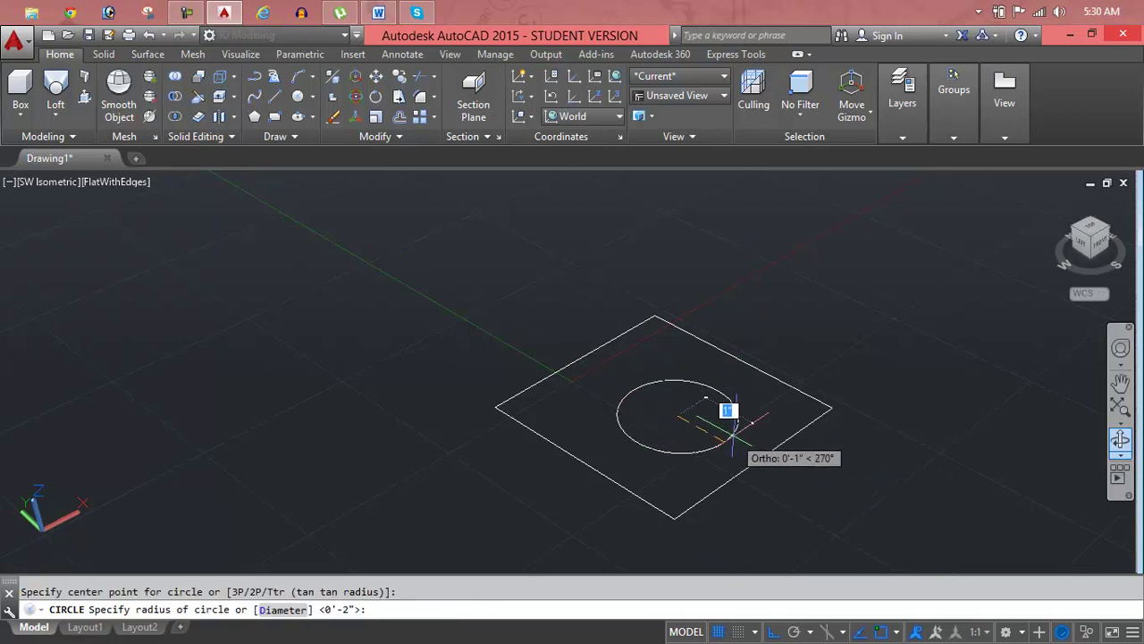
{"action": "left_click", "coordinate": [731, 436]}
{"action": "key", "text": "Escape"}
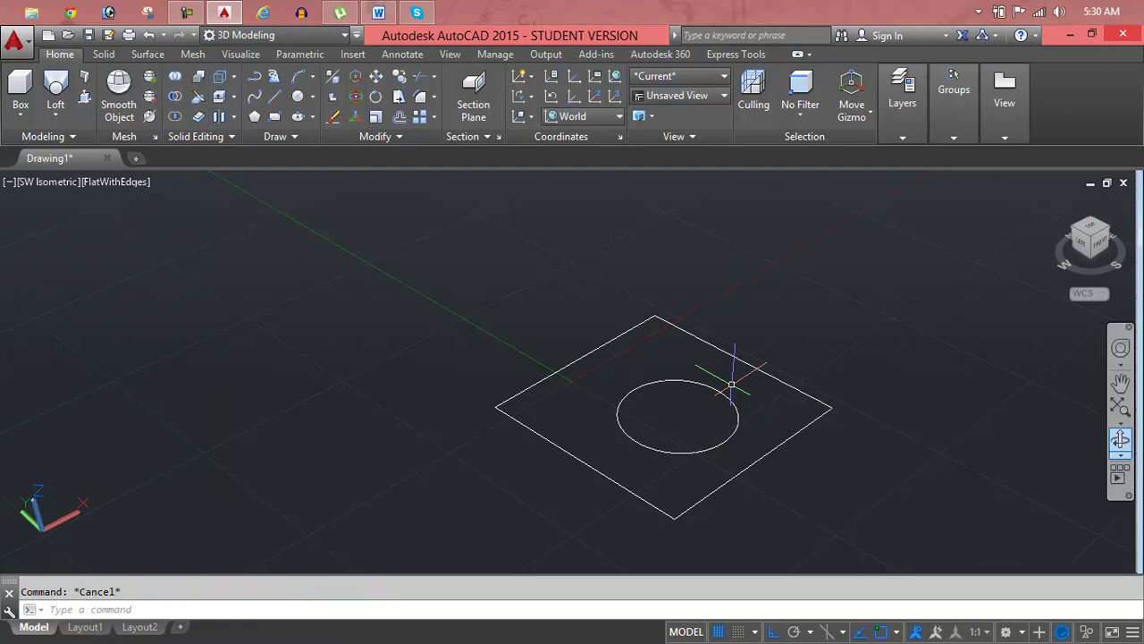
{"action": "type", "text": "m"}
{"action": "key", "text": "Return"}
Move one square straight up along Z, high above the base square
{"action": "left_click", "coordinate": [788, 387]}
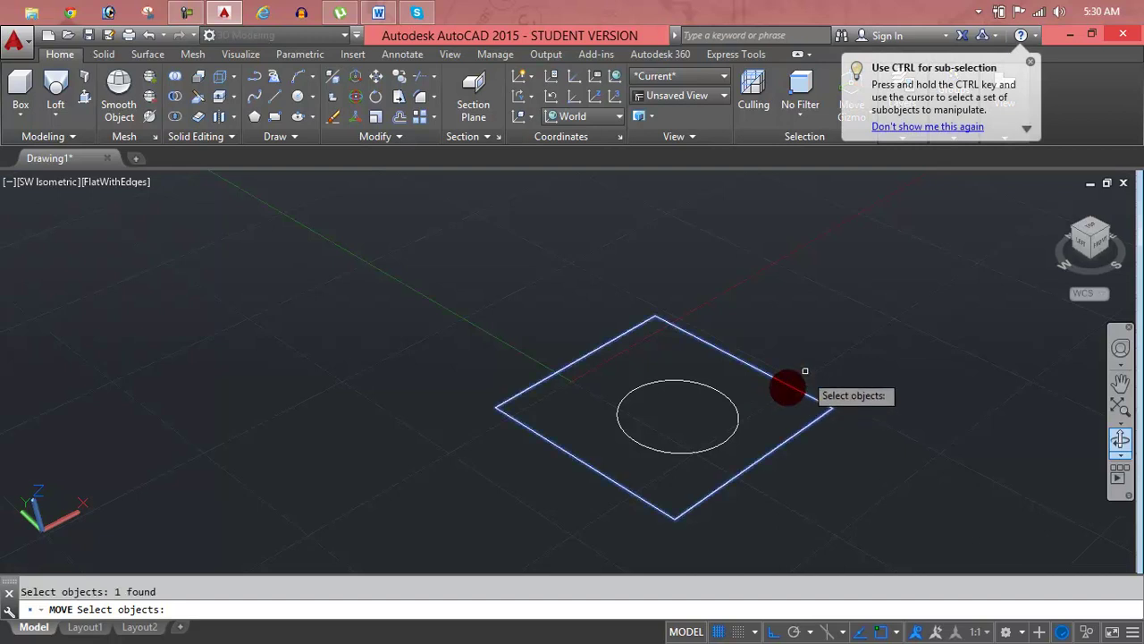
{"action": "key", "text": "Return"}
{"action": "left_click", "coordinate": [828, 407]}
{"action": "scroll", "coordinate": [809, 346], "scroll_direction": "down", "scroll_amount": 1}
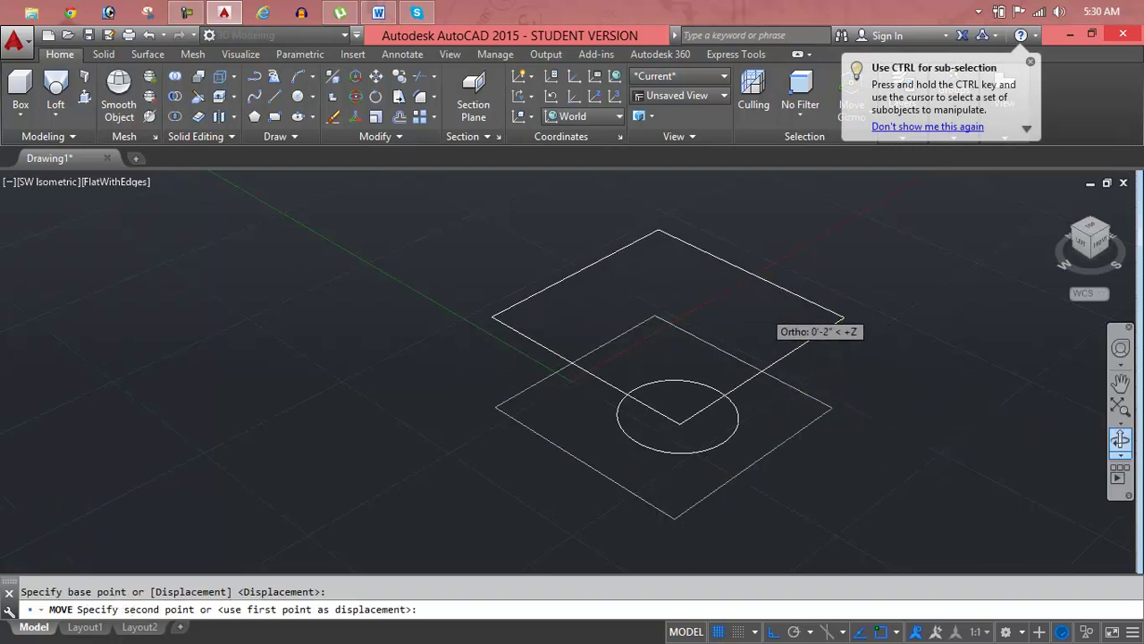
{"action": "scroll", "coordinate": [761, 317], "scroll_direction": "down", "scroll_amount": 2}
{"action": "middle_click_drag", "start_coordinate": [761, 316], "coordinate": [658, 370]}
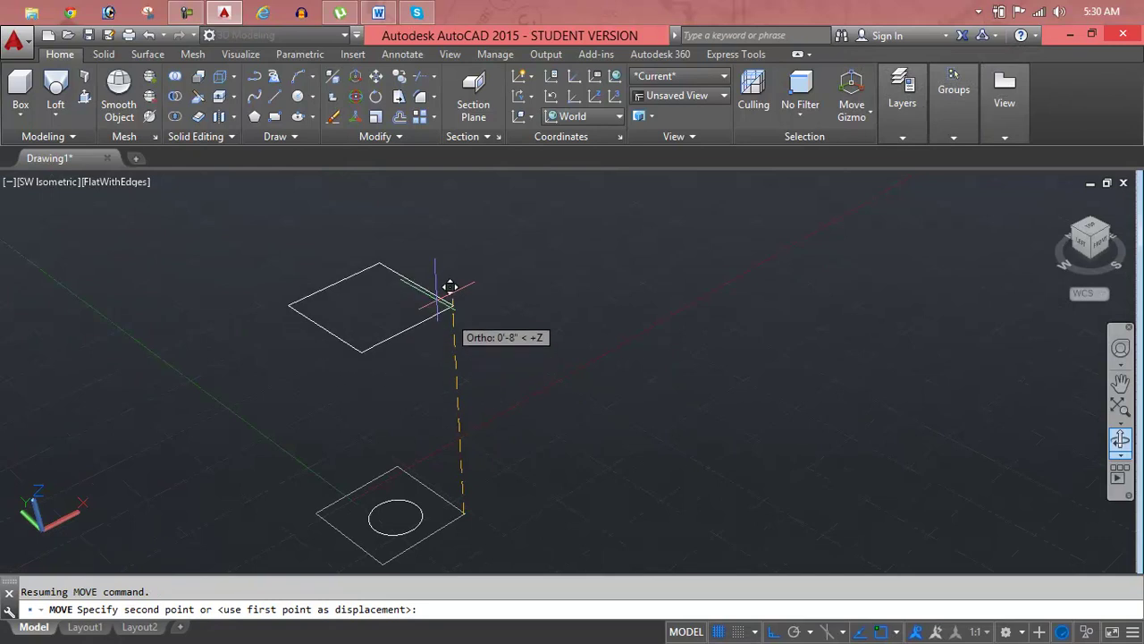
{"action": "left_click", "coordinate": [447, 259]}
Lift the circle to mid-height between the two squares
{"action": "key", "text": "Return"}
{"action": "left_click", "coordinate": [420, 518]}
{"action": "key", "text": "Return"}
{"action": "left_click", "coordinate": [395, 517]}
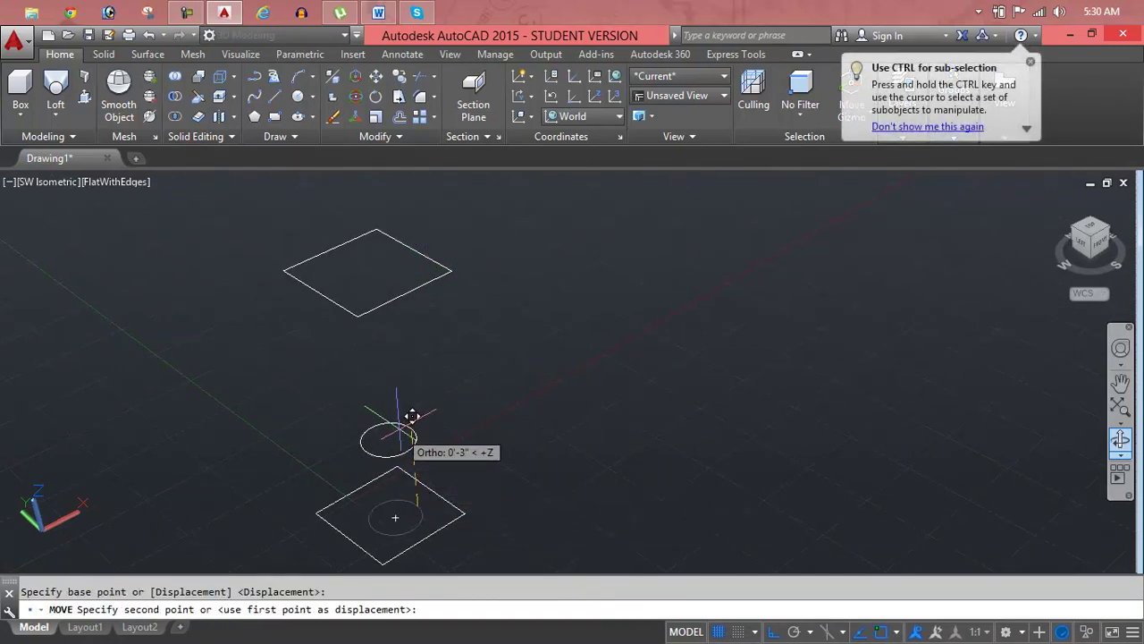
{"action": "left_click", "coordinate": [396, 351]}
{"action": "key", "text": "Escape"}
Loft through the bottom square, the circle and the top square using cross sections only
{"action": "left_click", "coordinate": [56, 85]}
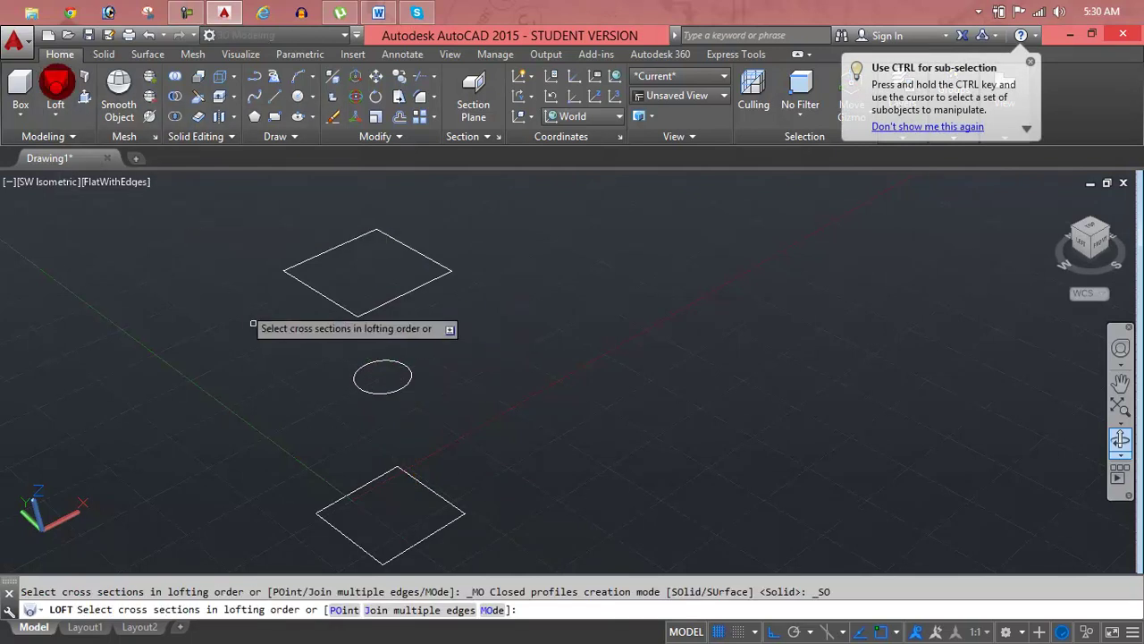
{"action": "left_click", "coordinate": [400, 552]}
{"action": "left_click", "coordinate": [403, 366]}
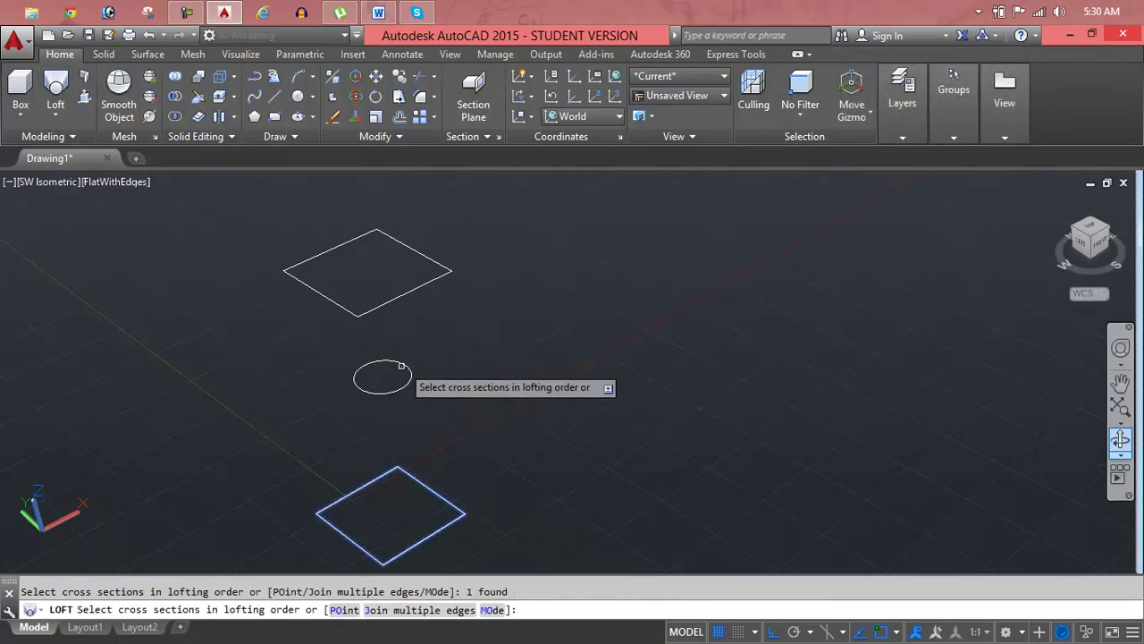
{"action": "left_click", "coordinate": [403, 365]}
{"action": "left_click", "coordinate": [403, 365]}
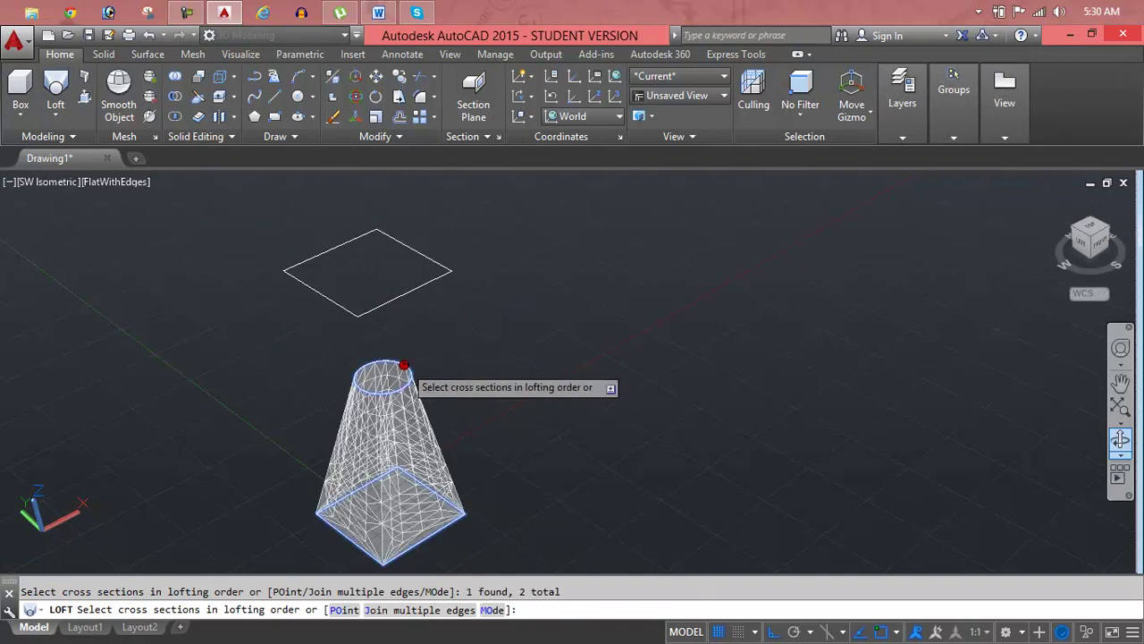
{"action": "left_click", "coordinate": [375, 307]}
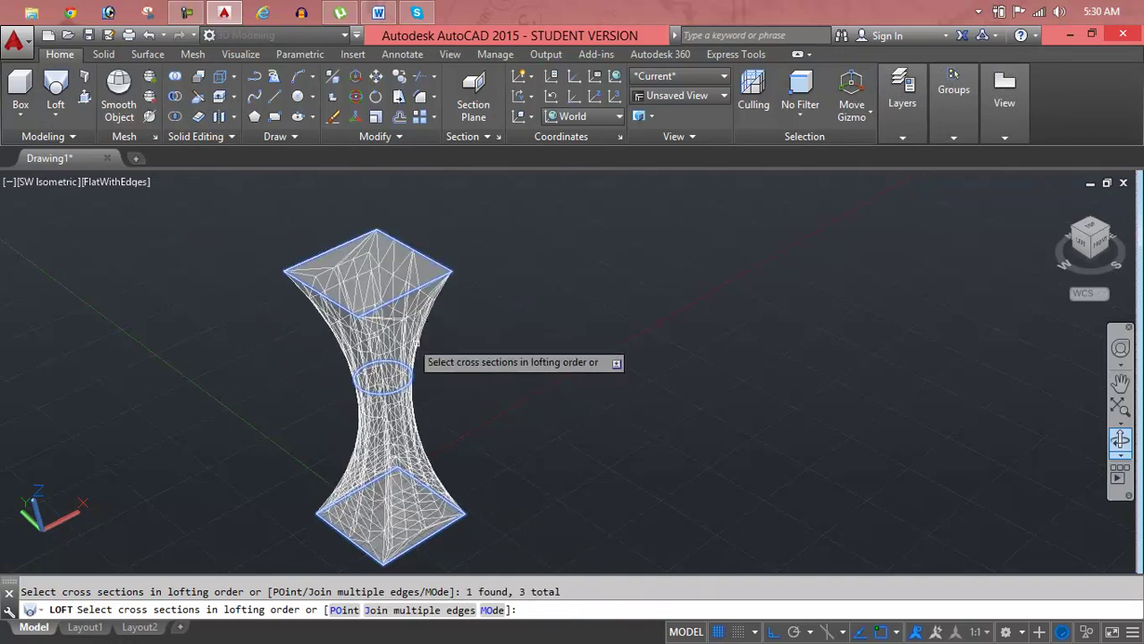
{"action": "key", "text": "Return"}
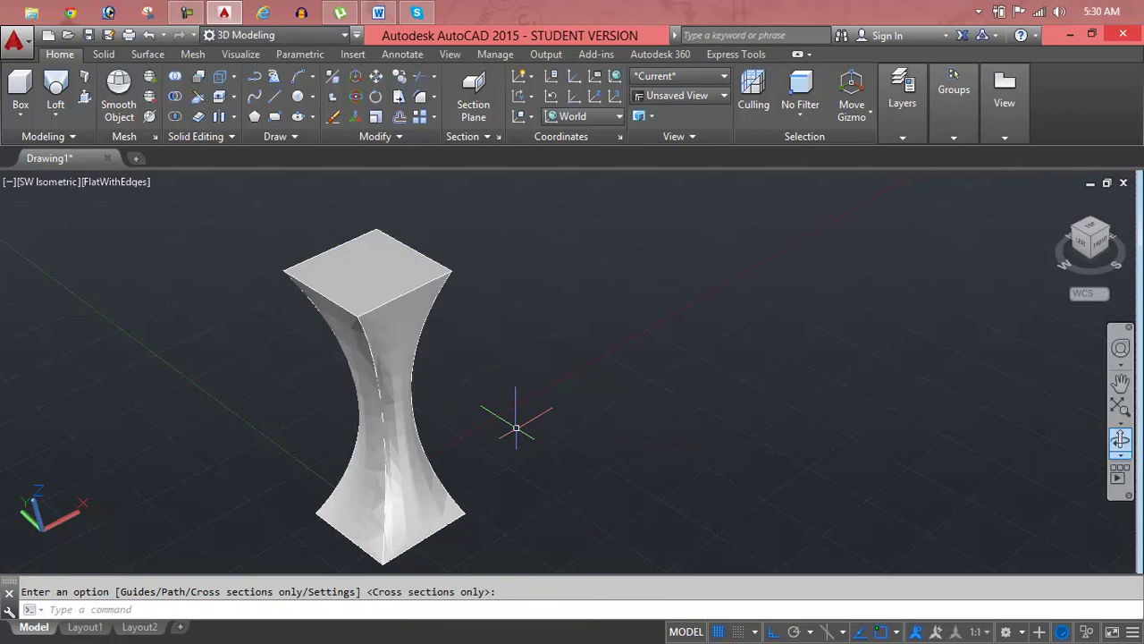
{"action": "scroll", "coordinate": [516, 430], "scroll_direction": "down", "scroll_amount": 3}
{"action": "key", "text": "Escape"}
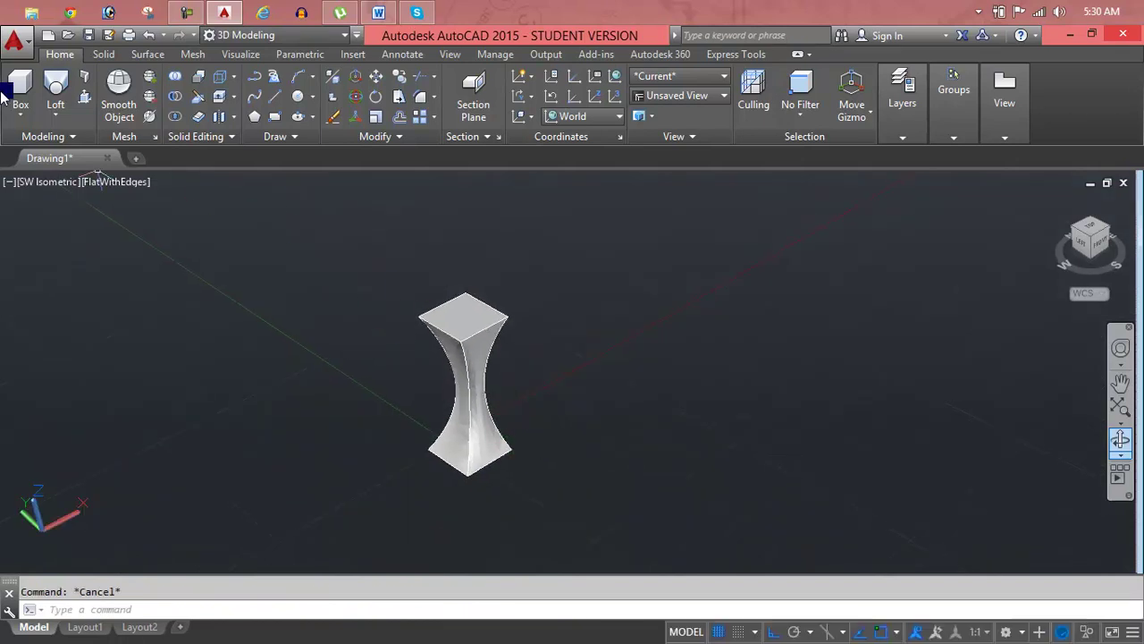
Convert the lofted solid into a mesh object with Smooth Object
{"action": "left_click", "coordinate": [119, 89]}
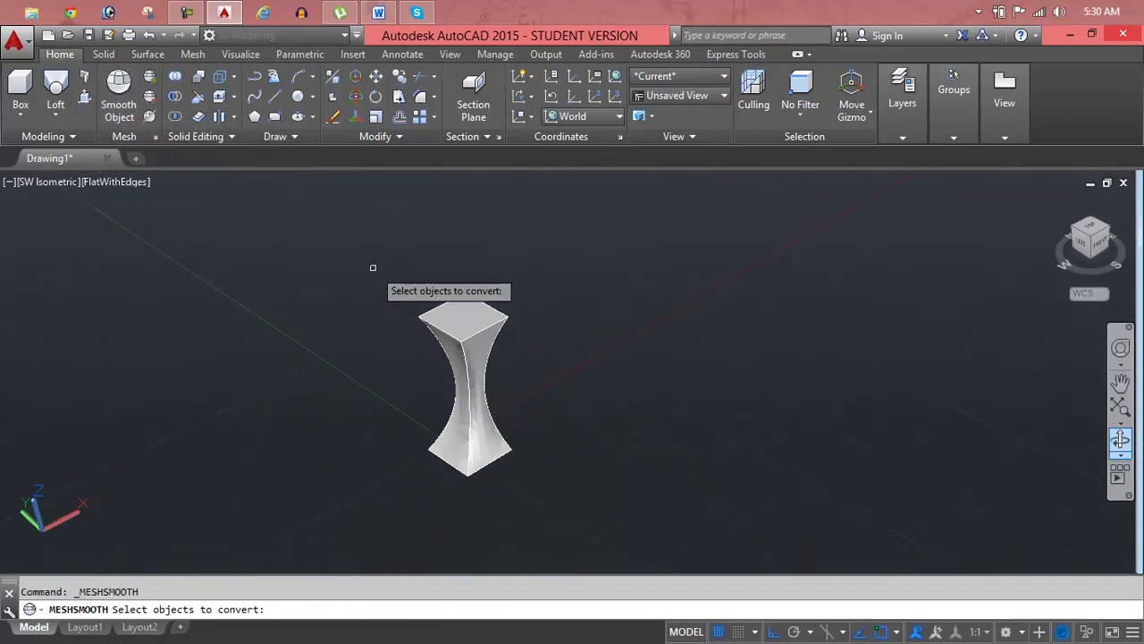
{"action": "left_click", "coordinate": [485, 331]}
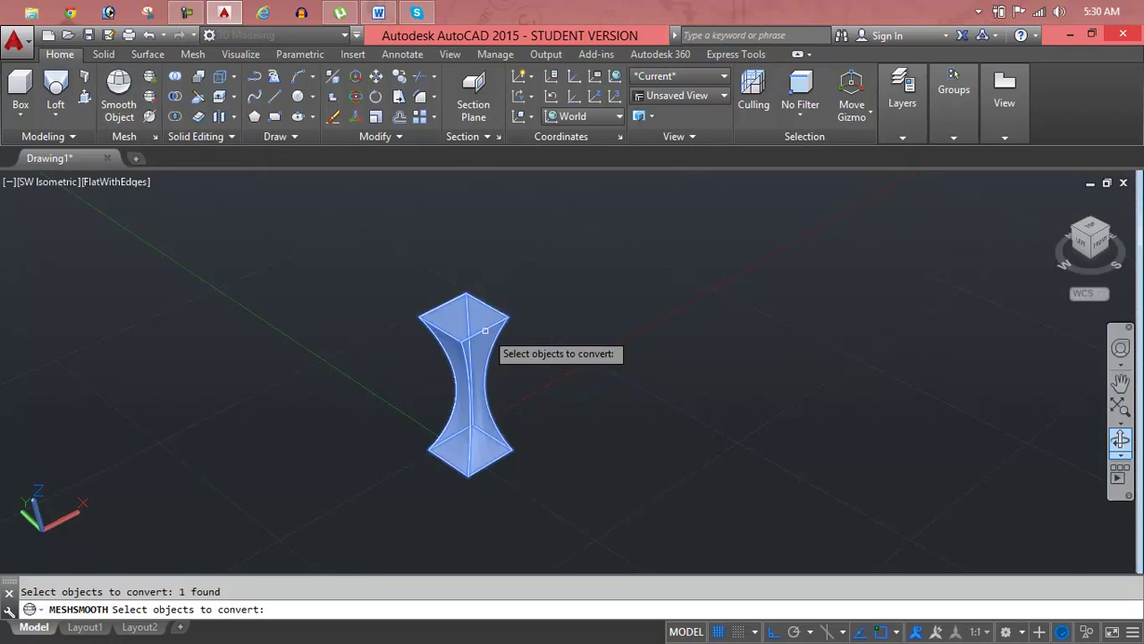
{"action": "key", "text": "Return"}
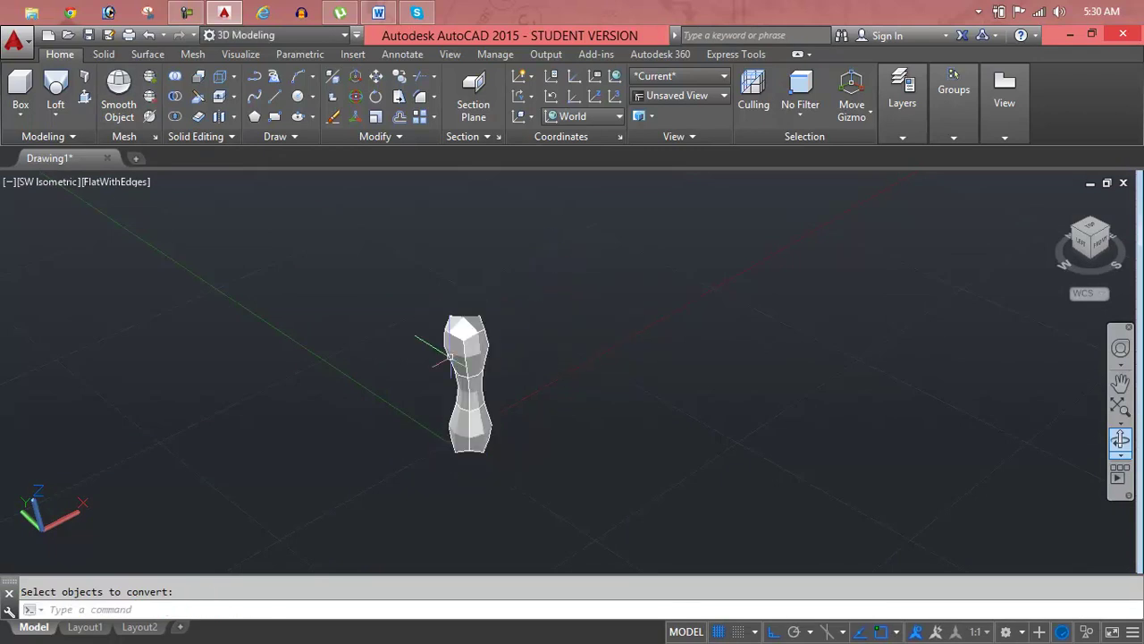
{"action": "scroll", "coordinate": [450, 356], "scroll_direction": "up", "scroll_amount": 2}
{"action": "scroll", "coordinate": [351, 260], "scroll_direction": "up", "scroll_amount": 3}
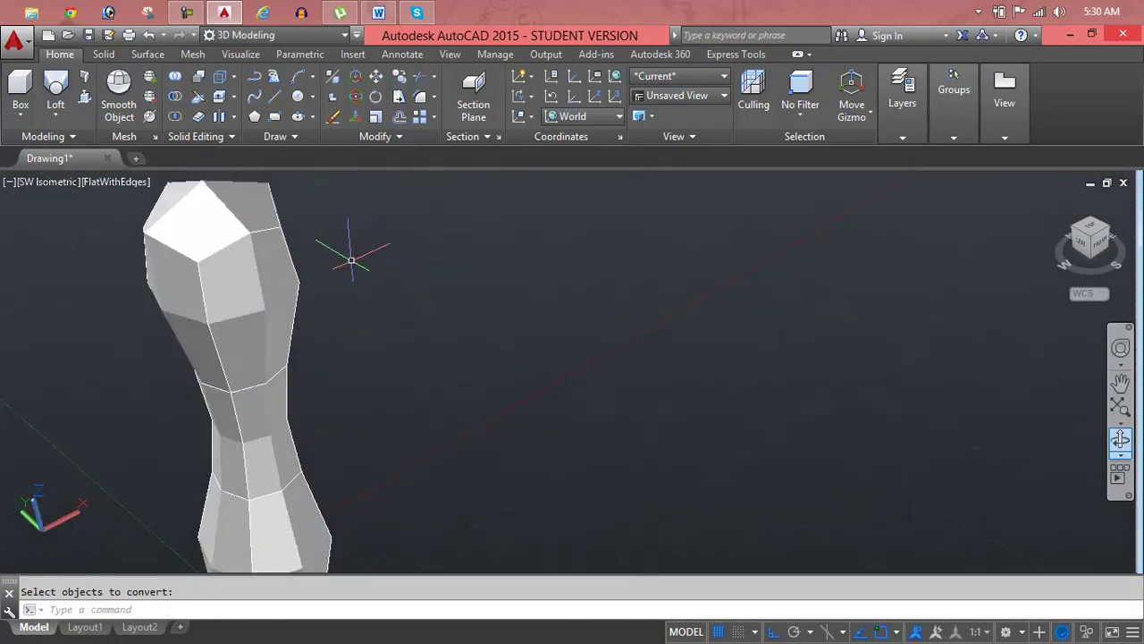
{"action": "middle_click_drag", "start_coordinate": [351, 260], "coordinate": [633, 318]}
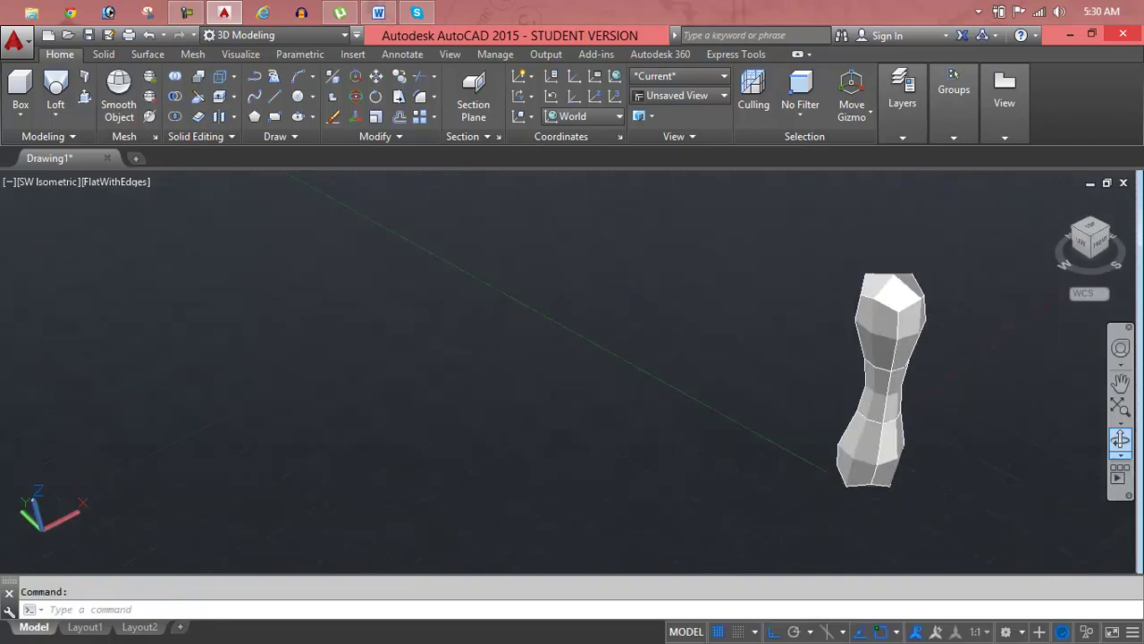
{"action": "middle_click_drag", "start_coordinate": [765, 345], "coordinate": [519, 328]}
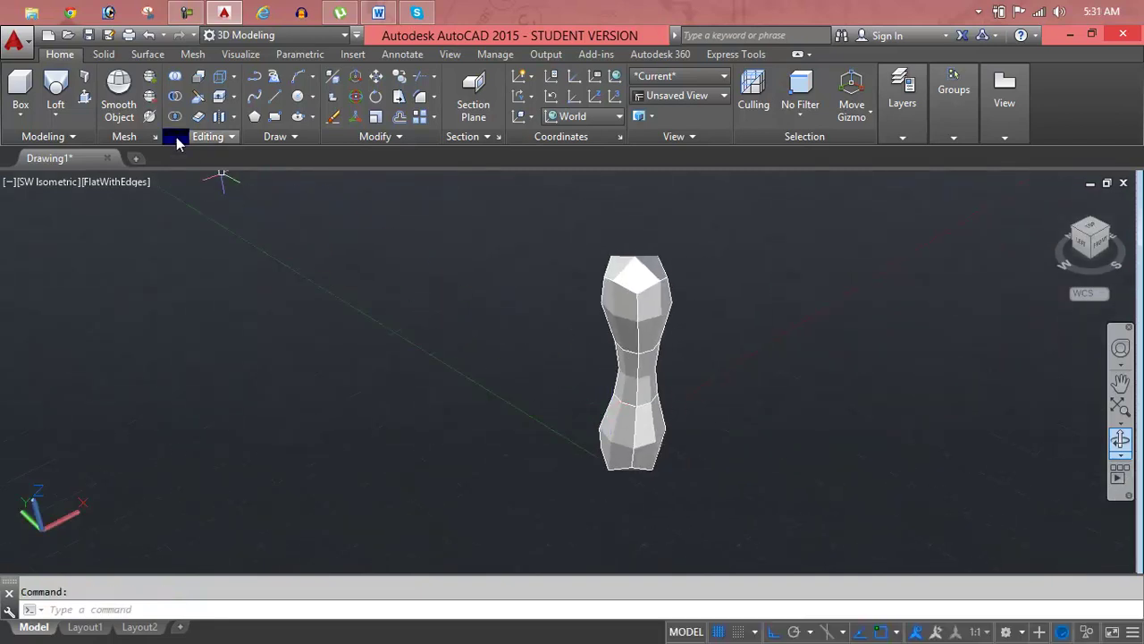
Increase the mesh smoothness by two levels
{"action": "left_click", "coordinate": [149, 78]}
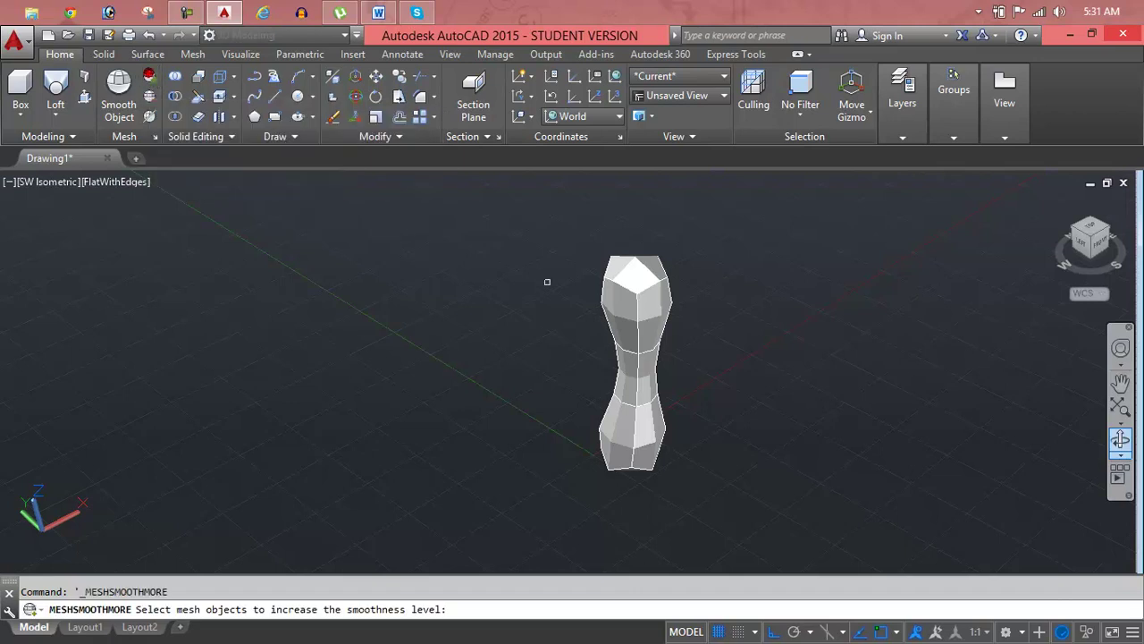
{"action": "left_click", "coordinate": [626, 323]}
{"action": "key", "text": "Return"}
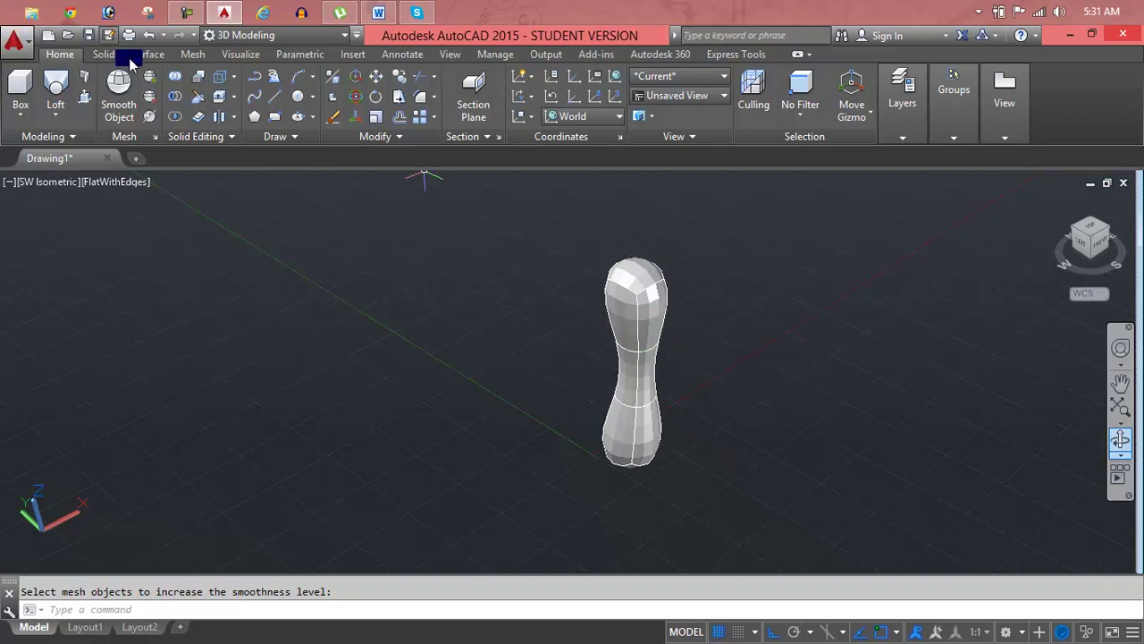
{"action": "left_click", "coordinate": [149, 79]}
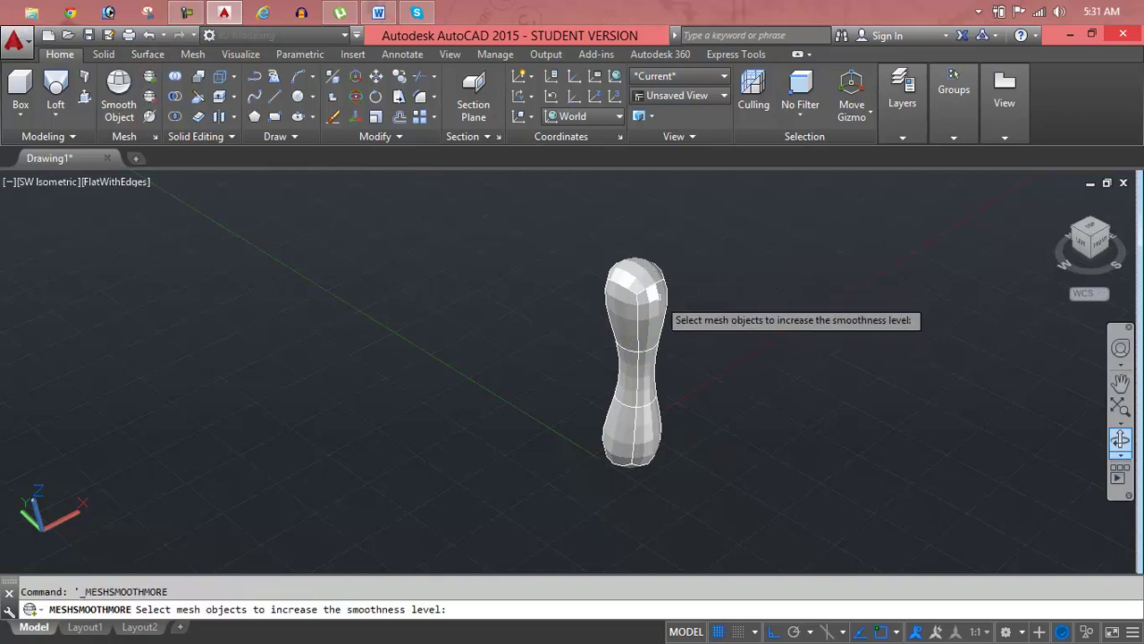
{"action": "left_click", "coordinate": [657, 297]}
{"action": "key", "text": "Return"}
Lower the mesh smoothness by one level
{"action": "scroll", "coordinate": [662, 286], "scroll_direction": "up", "scroll_amount": 3}
{"action": "scroll", "coordinate": [654, 352], "scroll_direction": "up", "scroll_amount": 3}
{"action": "middle_click_drag", "start_coordinate": [654, 352], "coordinate": [413, 353]}
{"action": "scroll", "coordinate": [413, 353], "scroll_direction": "down", "scroll_amount": 5}
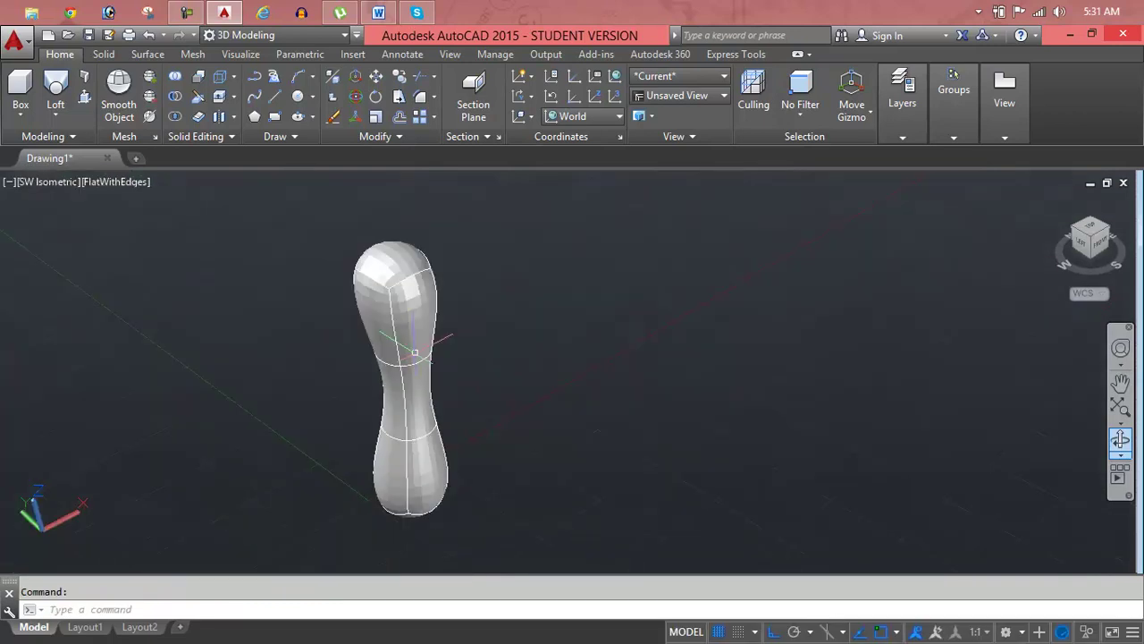
{"action": "left_click", "coordinate": [153, 98]}
{"action": "left_click", "coordinate": [416, 367]}
{"action": "key", "text": "Return"}
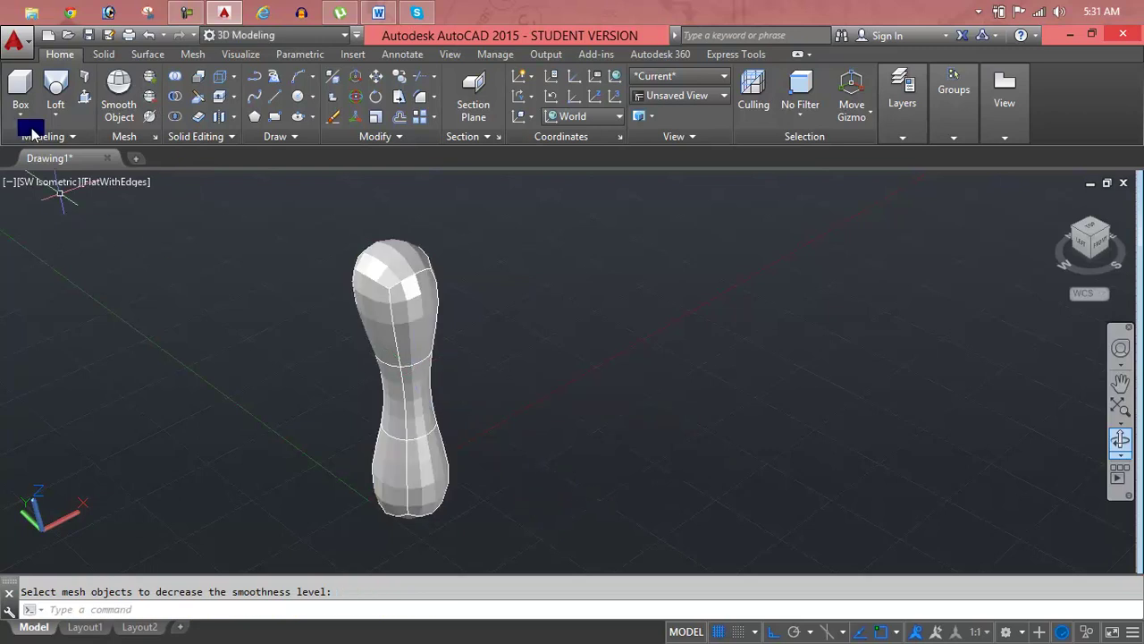
Smooth the mesh one more level, lower it again, and leave the mesh selected
{"action": "left_click", "coordinate": [147, 80]}
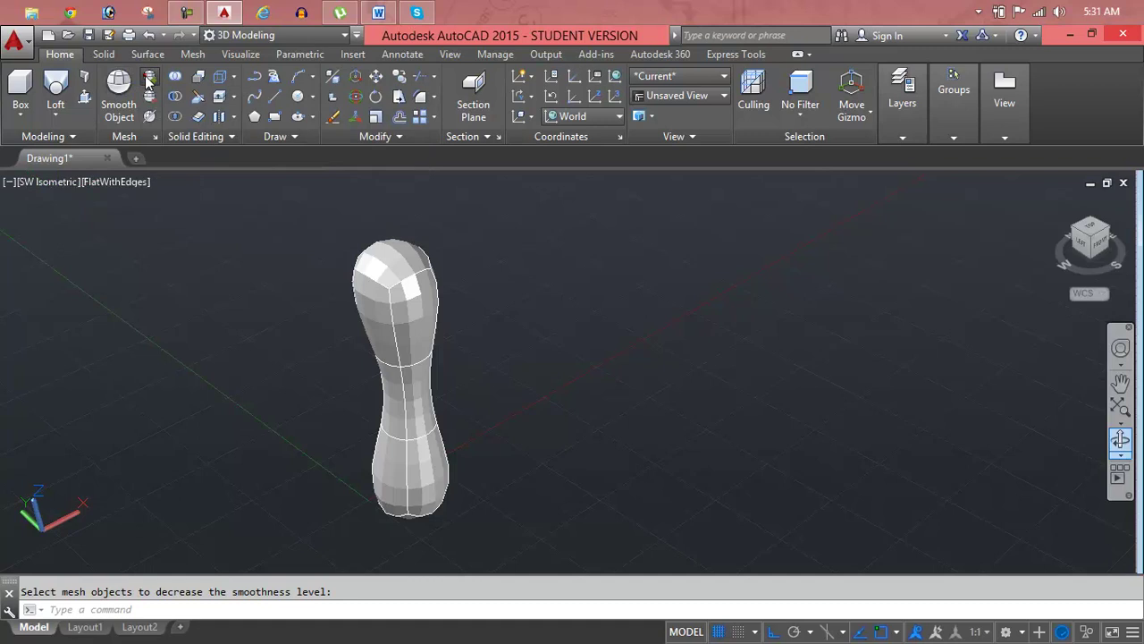
{"action": "left_click", "coordinate": [386, 302]}
{"action": "key", "text": "Return"}
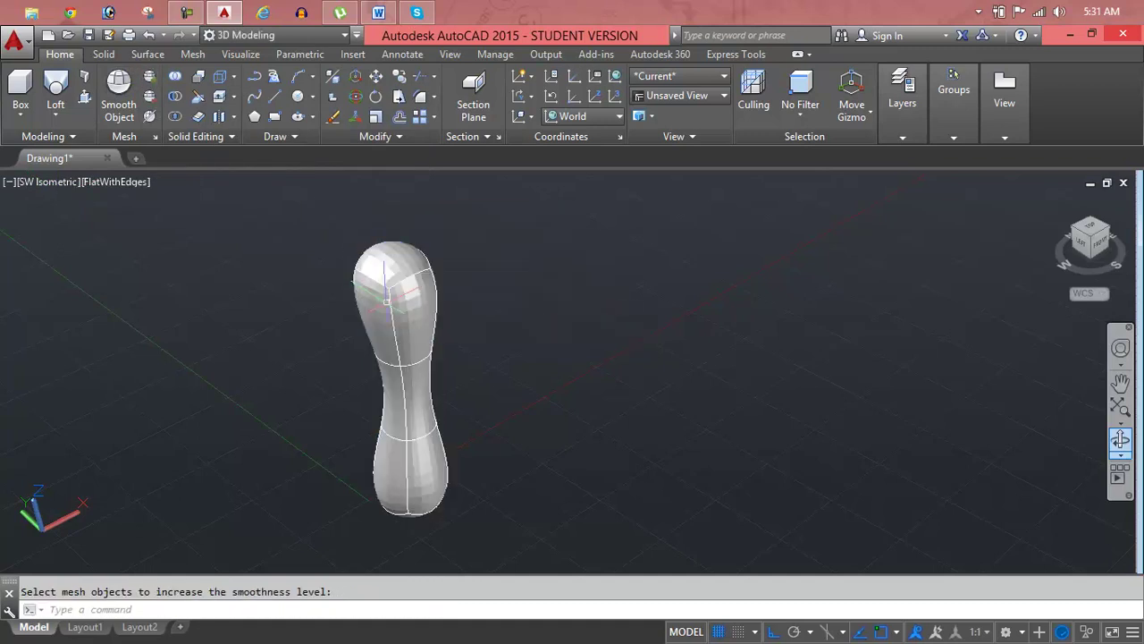
{"action": "left_click", "coordinate": [150, 76]}
{"action": "left_click", "coordinate": [150, 97]}
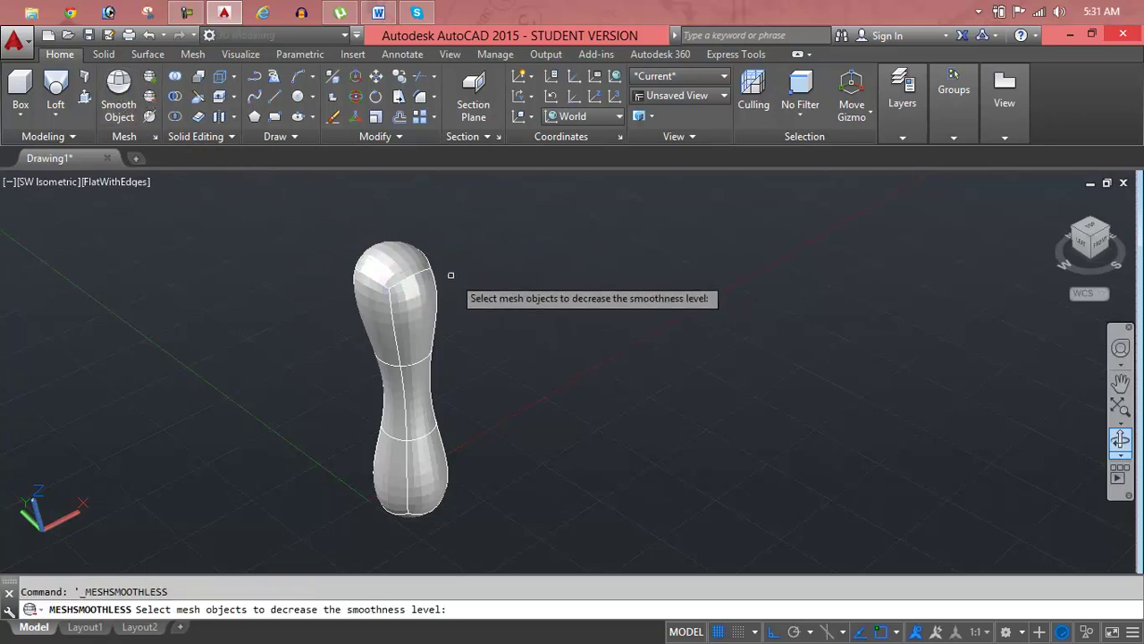
{"action": "left_click", "coordinate": [415, 285]}
{"action": "key", "text": "Return"}
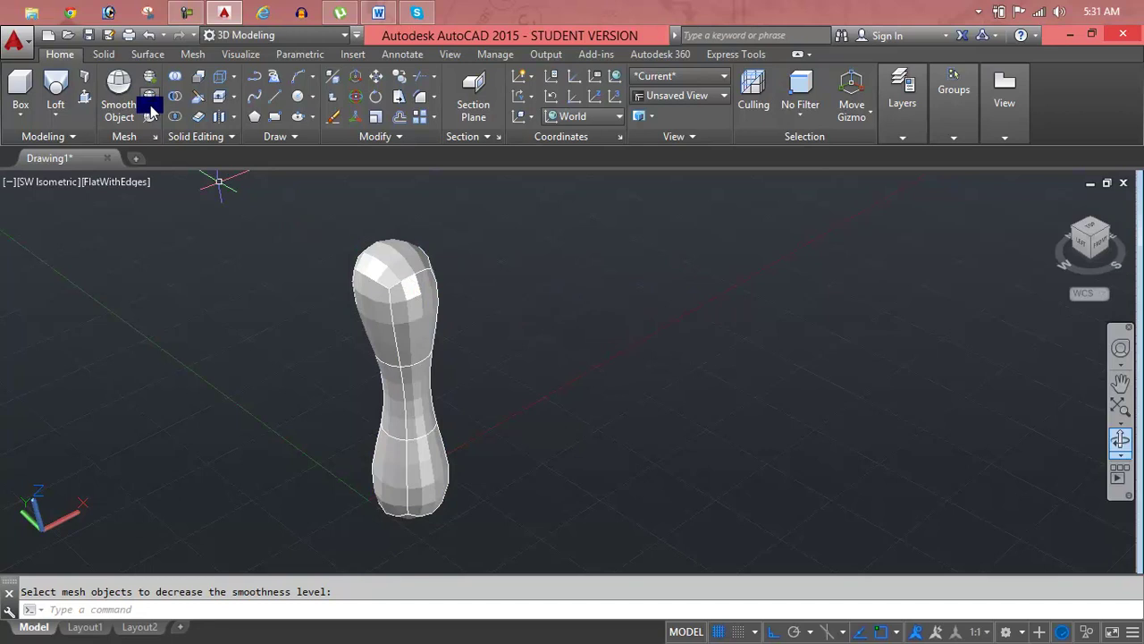
{"action": "left_click", "coordinate": [151, 109]}
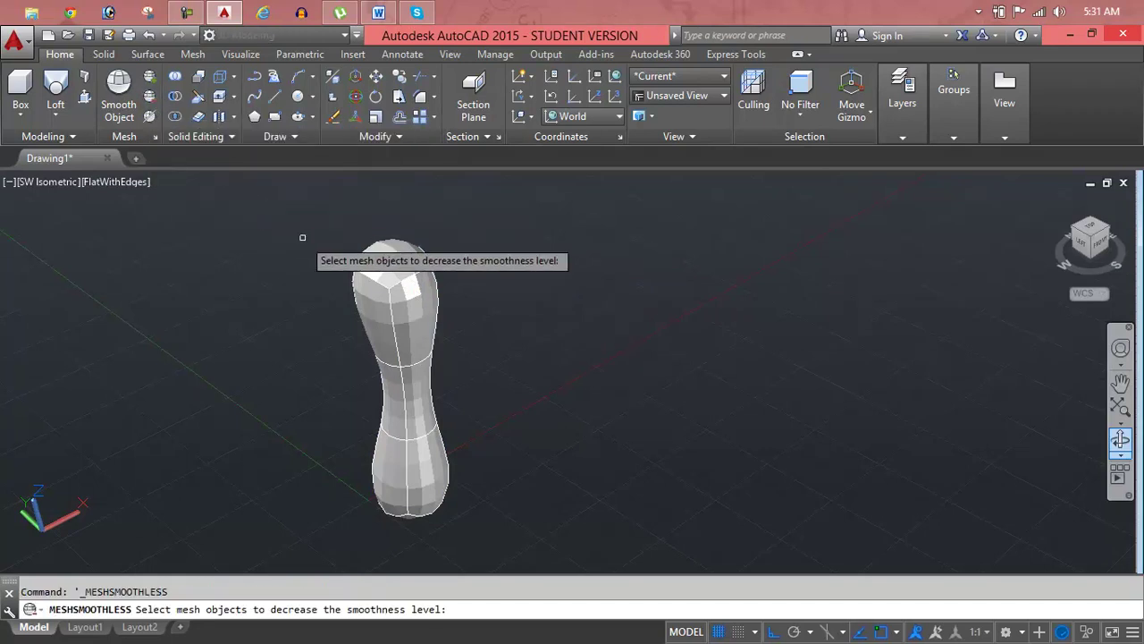
{"action": "right_click", "coordinate": [387, 282]}
{"action": "left_click", "coordinate": [386, 282]}
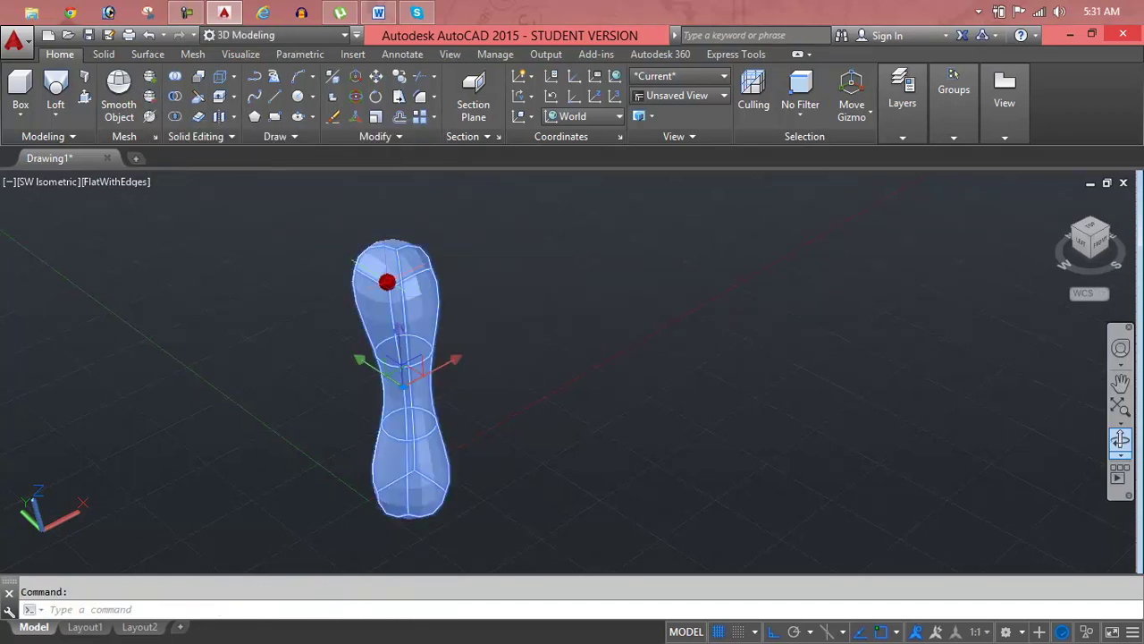
Reduce the mesh to its blocky minimum smoothness, then raise it one level
{"action": "left_click", "coordinate": [147, 100]}
{"action": "left_click", "coordinate": [147, 100]}
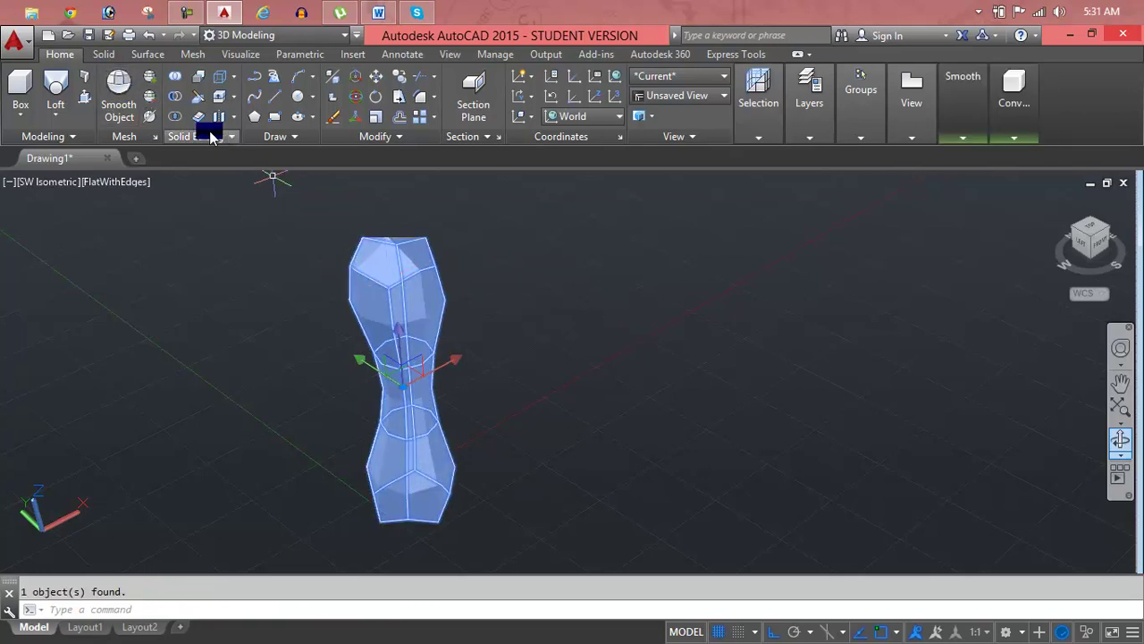
{"action": "left_click", "coordinate": [148, 101]}
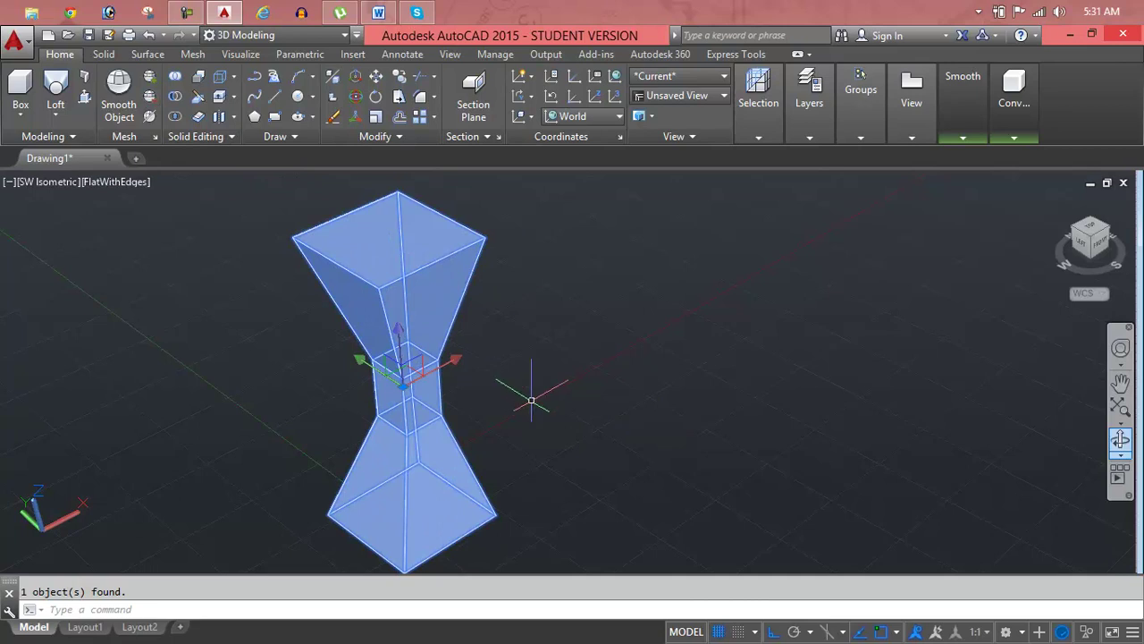
{"action": "key", "text": "Escape"}
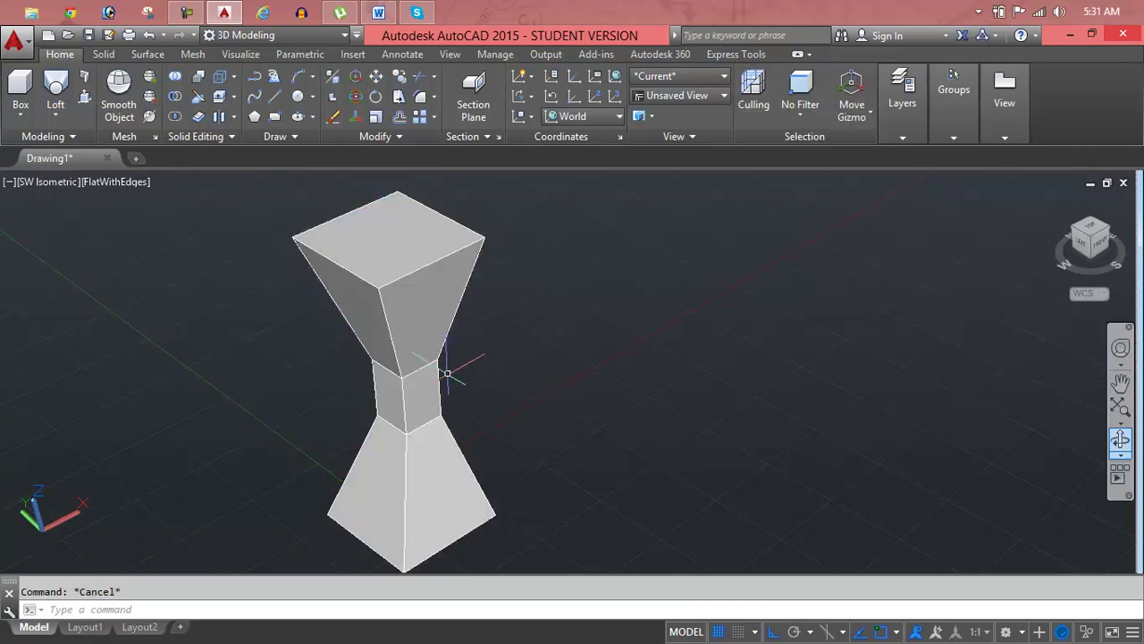
{"action": "left_click", "coordinate": [148, 103]}
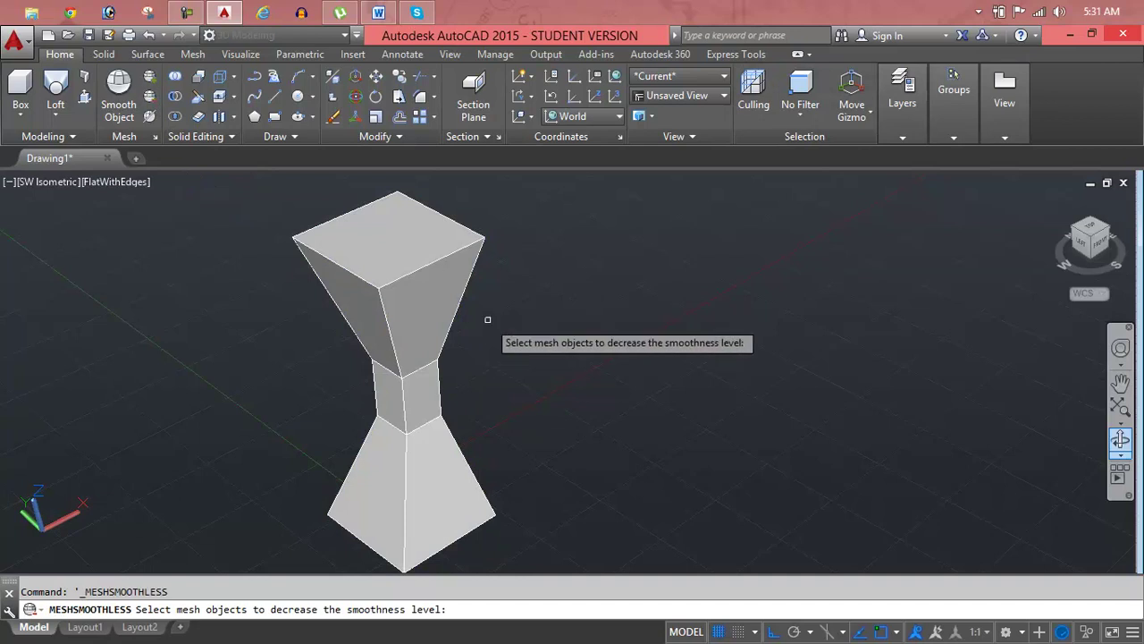
{"action": "left_click", "coordinate": [440, 307]}
{"action": "key", "text": "Return"}
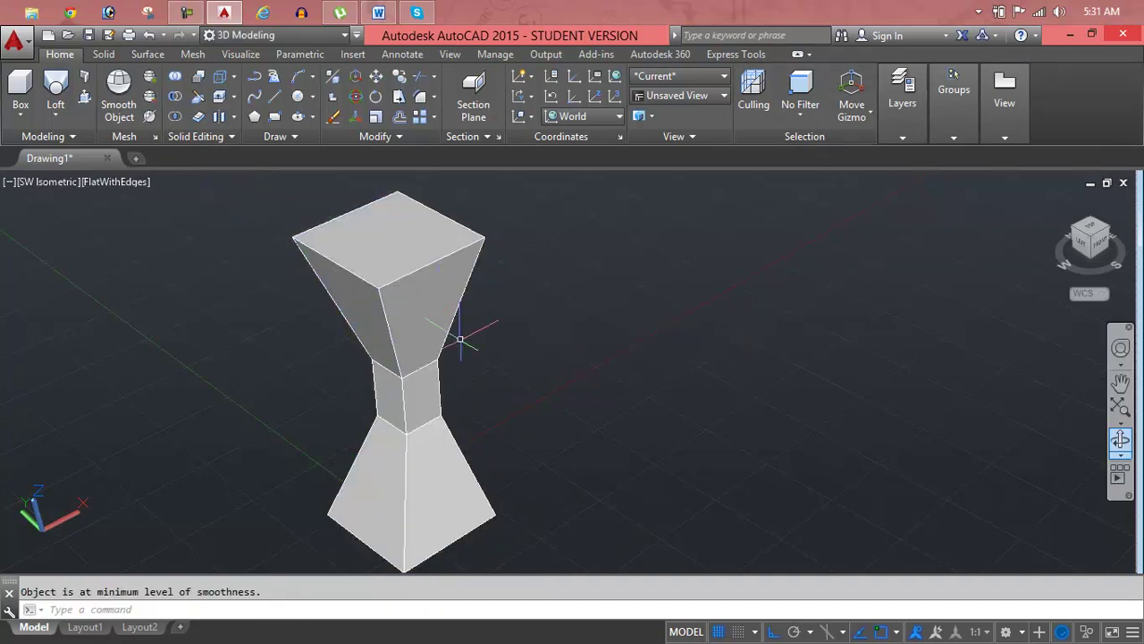
{"action": "left_click", "coordinate": [150, 76]}
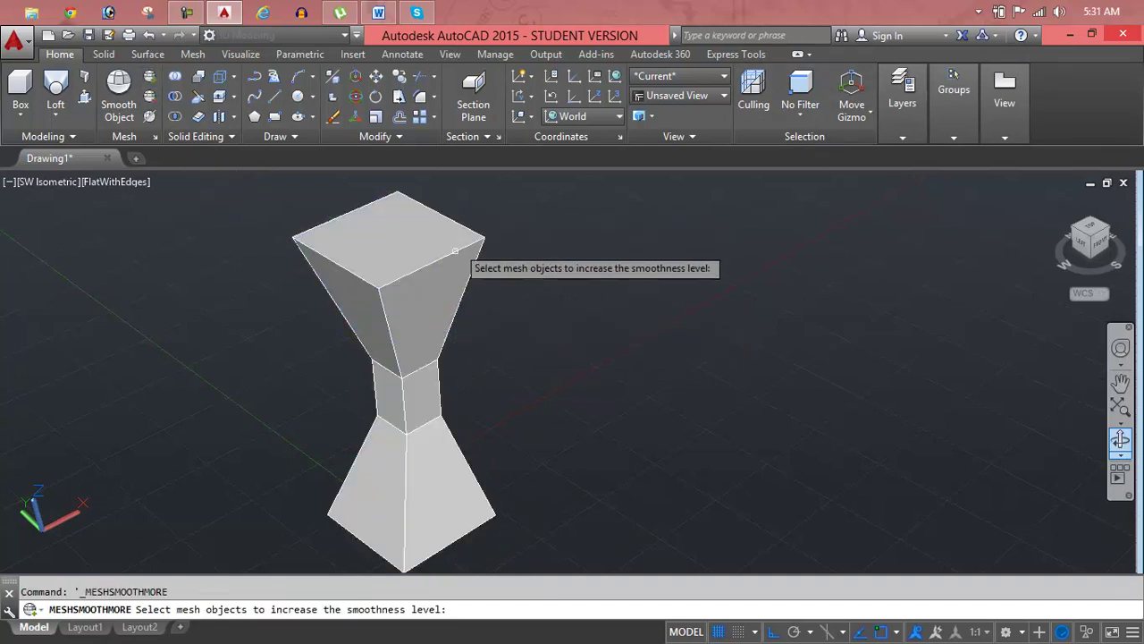
{"action": "left_click", "coordinate": [447, 280]}
{"action": "key", "text": "Return"}
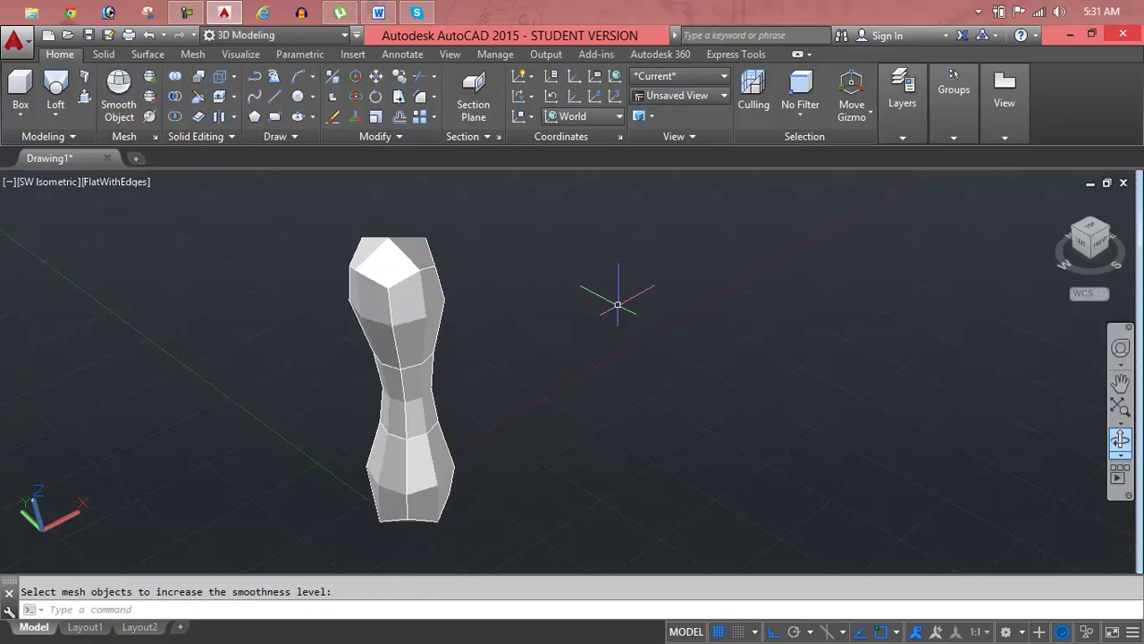
Undo repeatedly back to before the mesh conversion
{"action": "key", "text": "ctrl+z"}
{"action": "key", "text": "ctrl+z"}
{"action": "key", "text": "ctrl+z"}
{"action": "key", "text": "ctrl+z"}
{"action": "key", "text": "ctrl+z"}
{"action": "key", "text": "ctrl+z"}
{"action": "key", "text": "ctrl+z"}
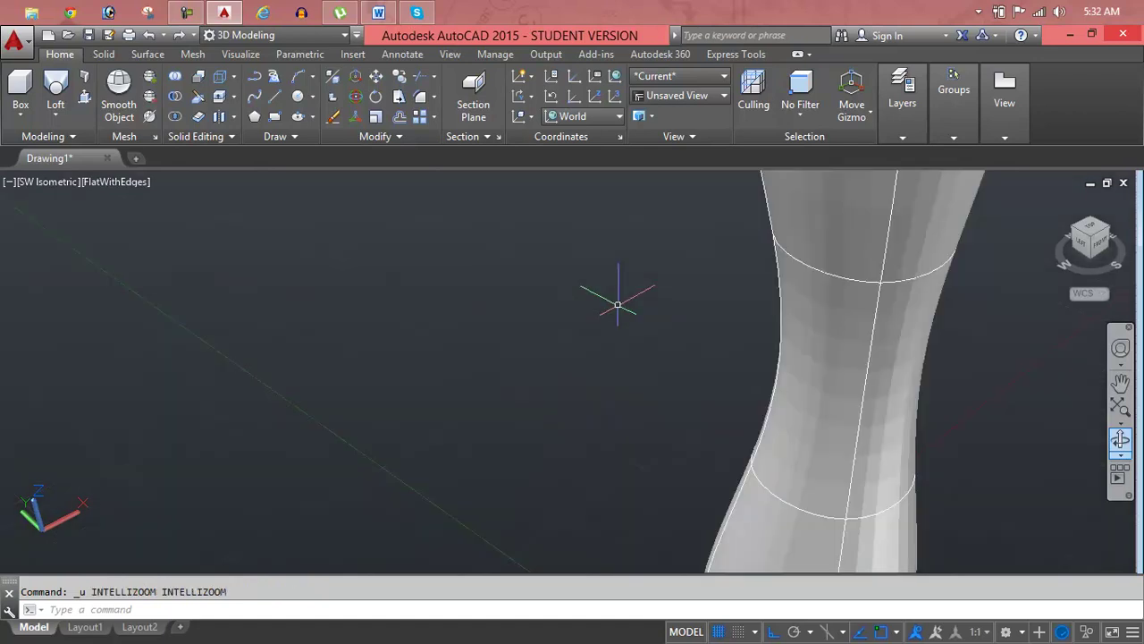
{"action": "key", "text": "ctrl+z"}
{"action": "key", "text": "ctrl+z"}
{"action": "key", "text": "ctrl+z"}
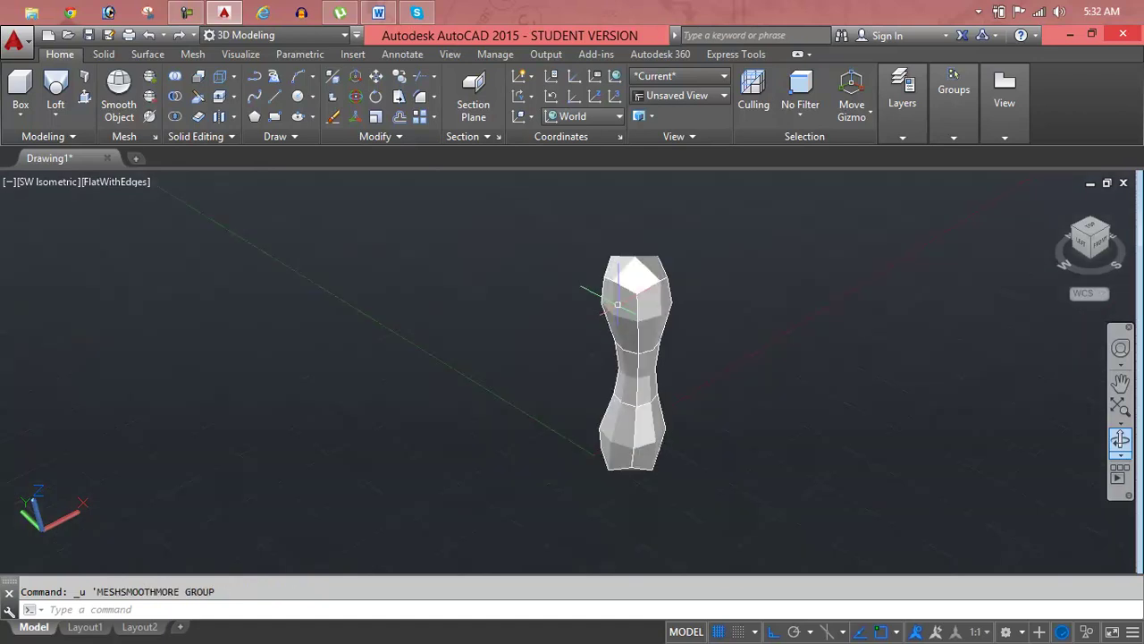
{"action": "key", "text": "ctrl+z"}
{"action": "key", "text": "ctrl+z"}
{"action": "key", "text": "ctrl+z"}
{"action": "key", "text": "ctrl+z"}
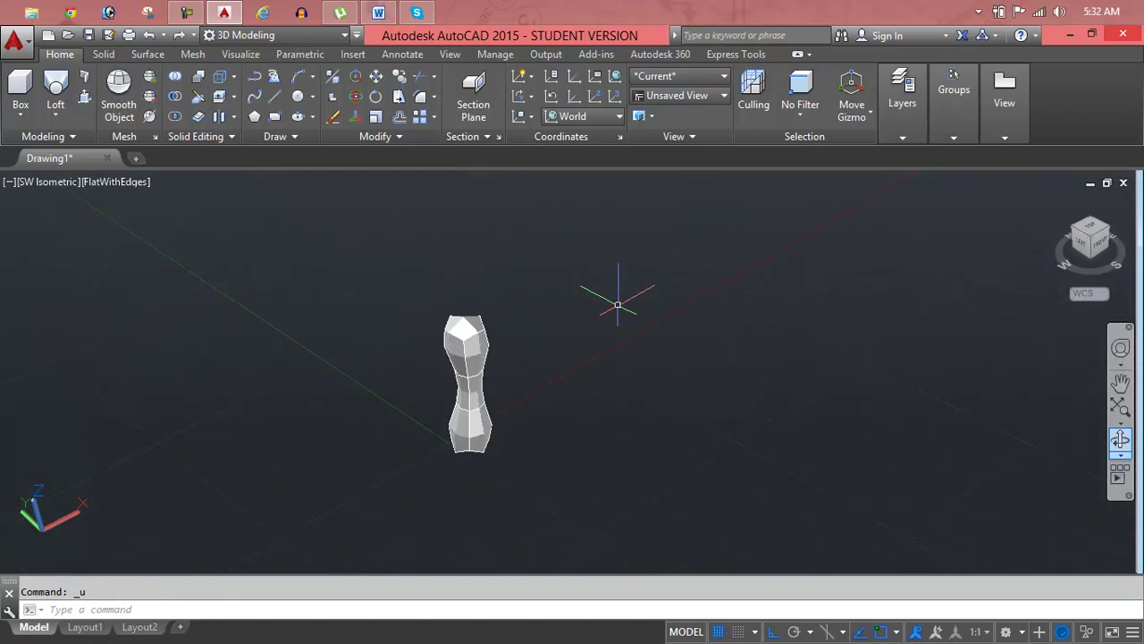
{"action": "key", "text": "ctrl+z"}
{"action": "scroll", "coordinate": [500, 372], "scroll_direction": "up", "scroll_amount": 2}
{"action": "scroll", "coordinate": [493, 378], "scroll_direction": "up", "scroll_amount": 2}
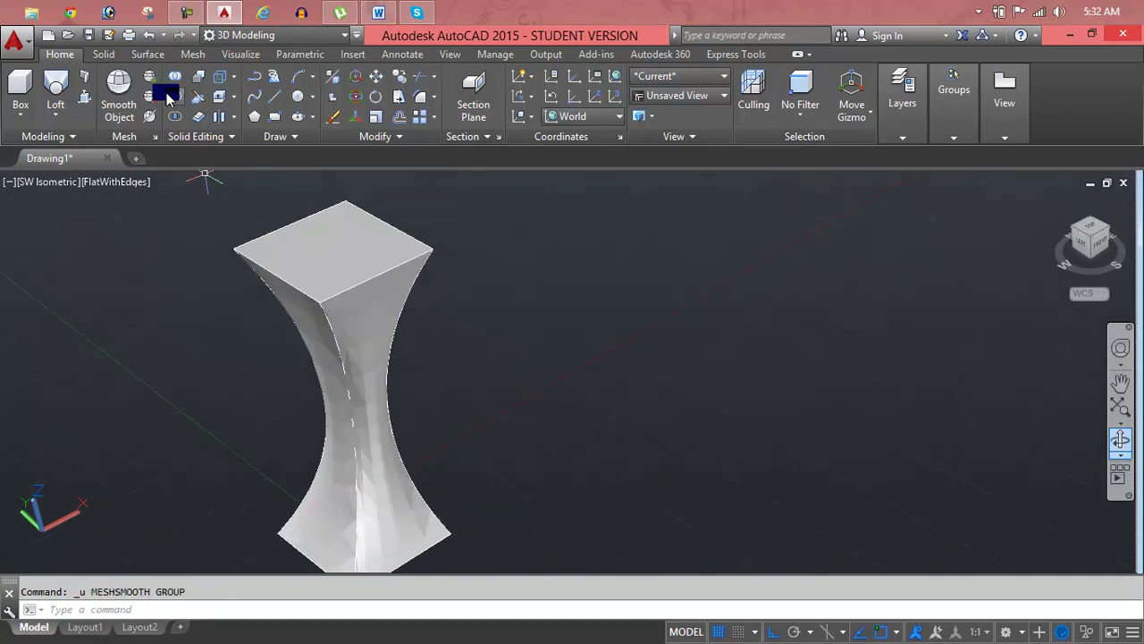
{"action": "left_click", "coordinate": [149, 95]}
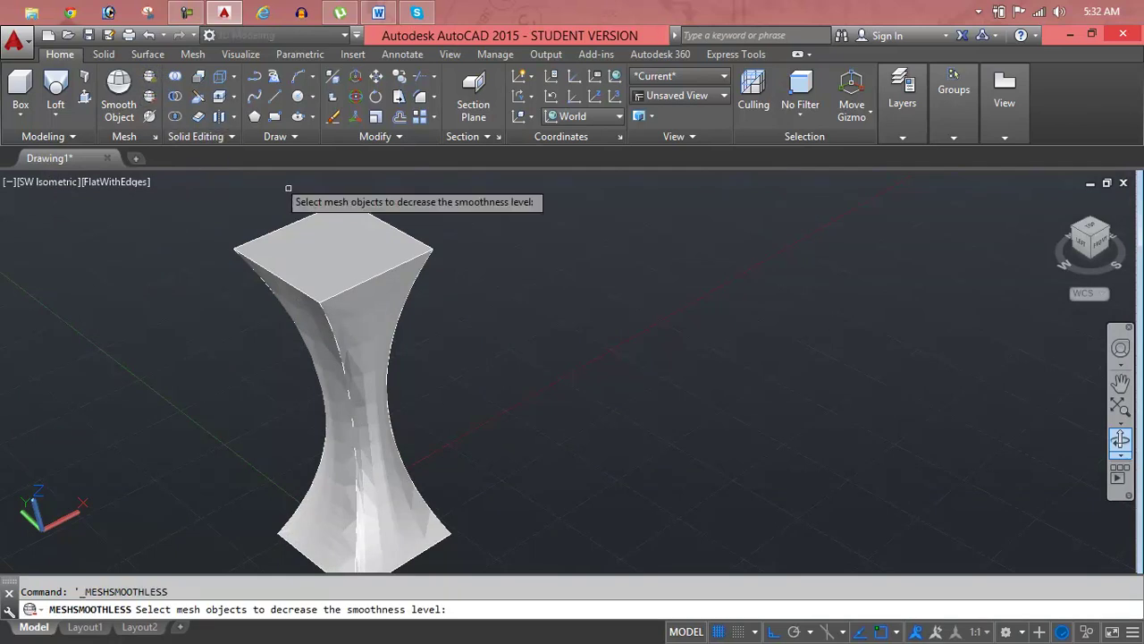
{"action": "left_click", "coordinate": [336, 249]}
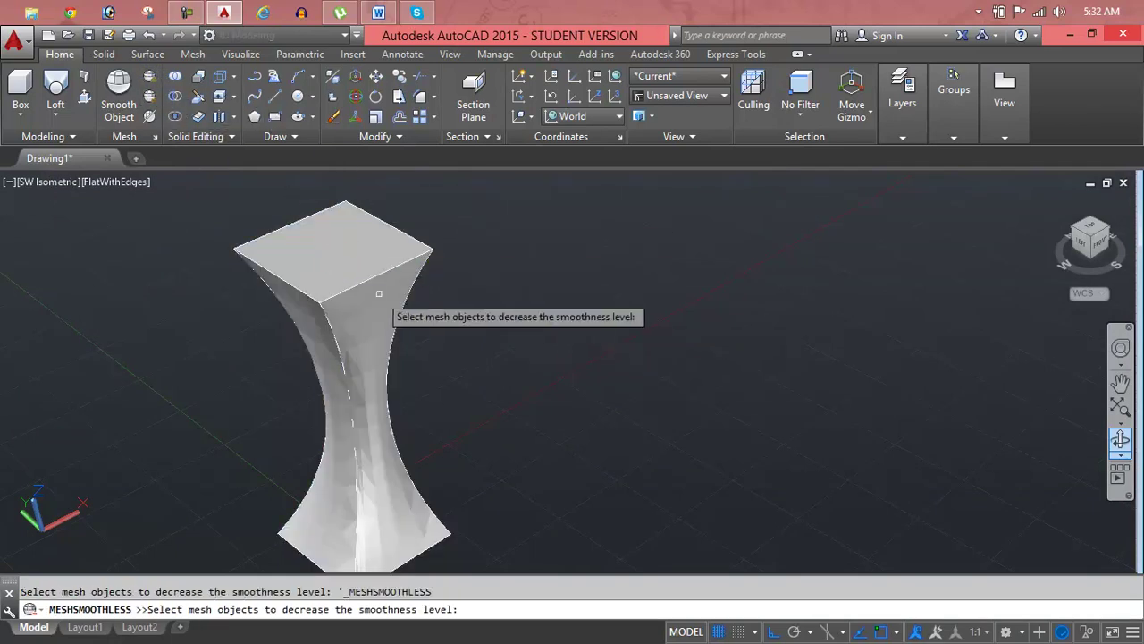
{"action": "left_click", "coordinate": [361, 274]}
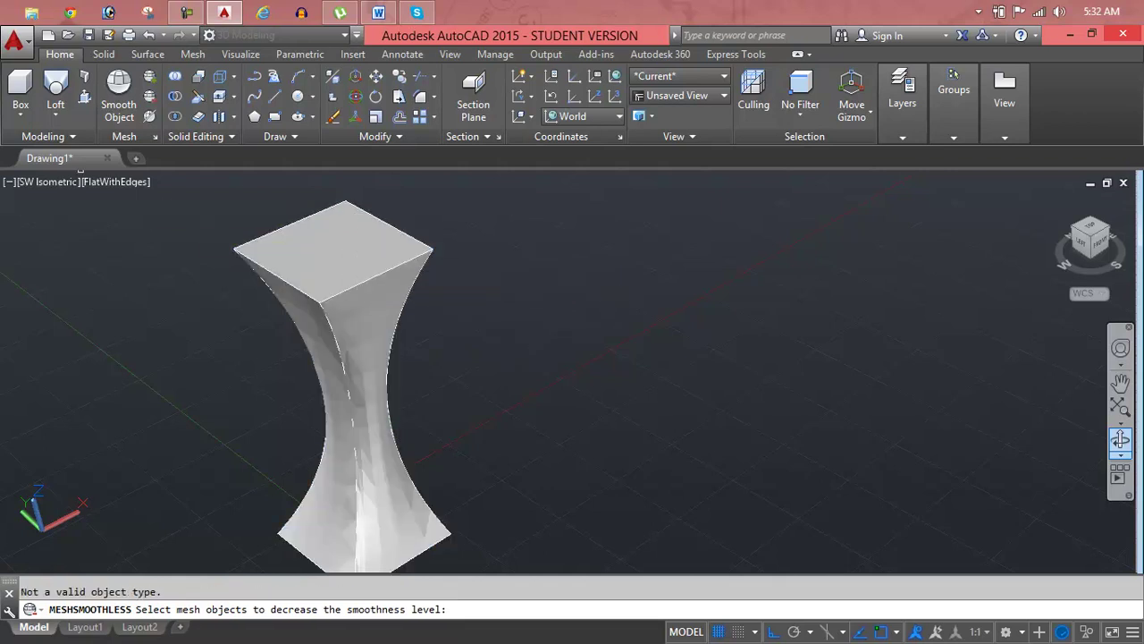
{"action": "key", "text": "Escape"}
{"action": "left_click", "coordinate": [237, 254]}
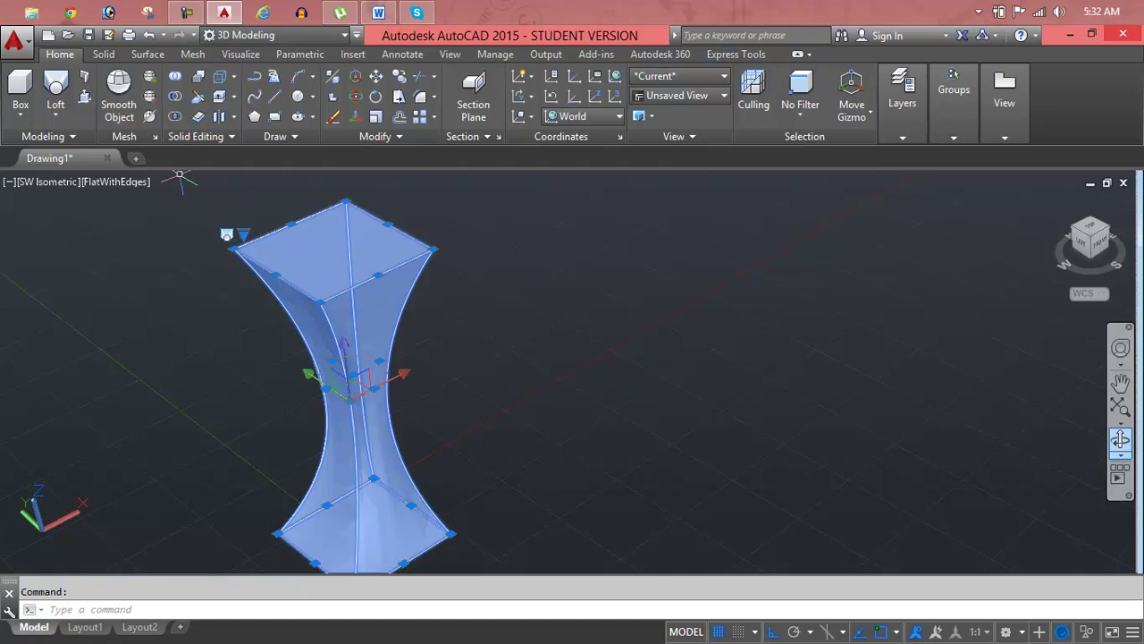
{"action": "left_click", "coordinate": [156, 106]}
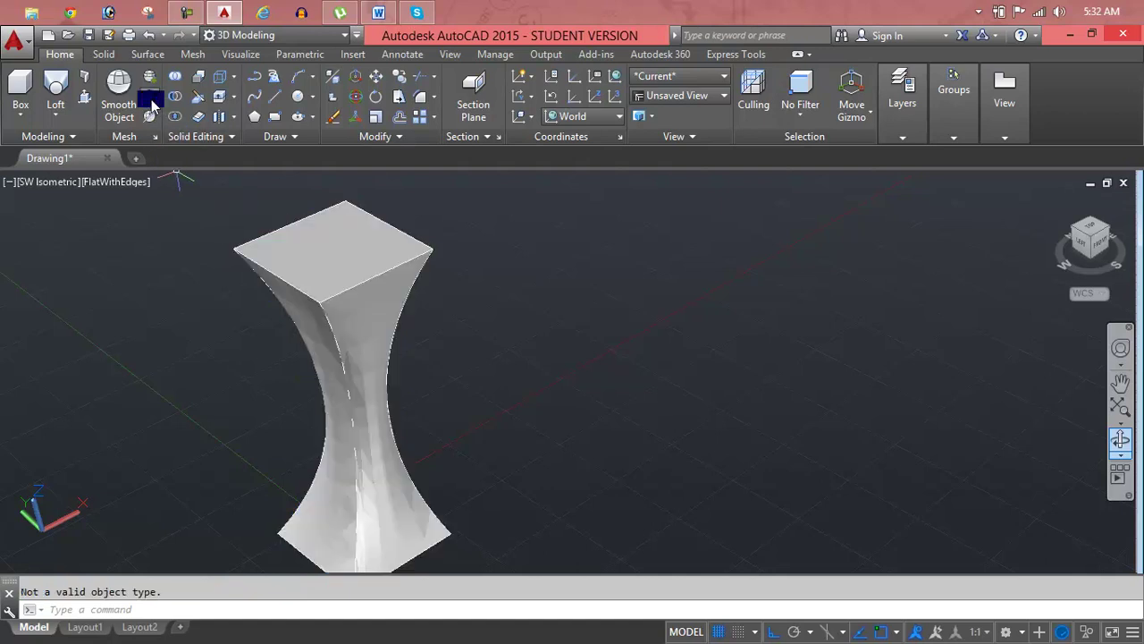
{"action": "left_click", "coordinate": [152, 105]}
{"action": "left_click", "coordinate": [336, 250]}
{"action": "key", "text": "Return"}
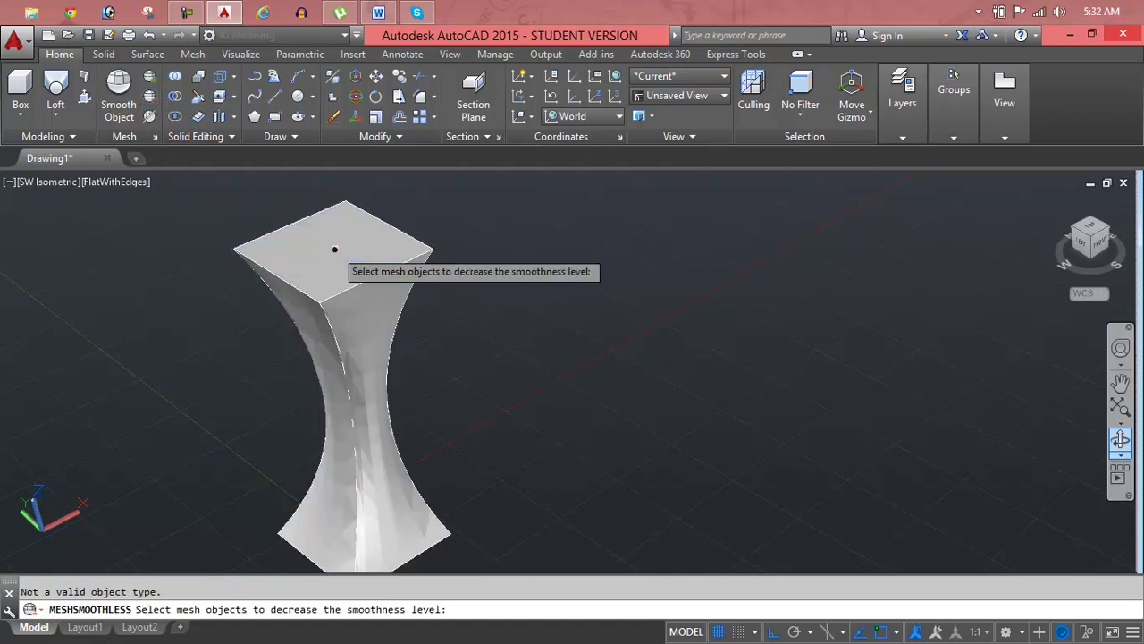
{"action": "scroll", "coordinate": [363, 260], "scroll_direction": "down", "scroll_amount": 3}
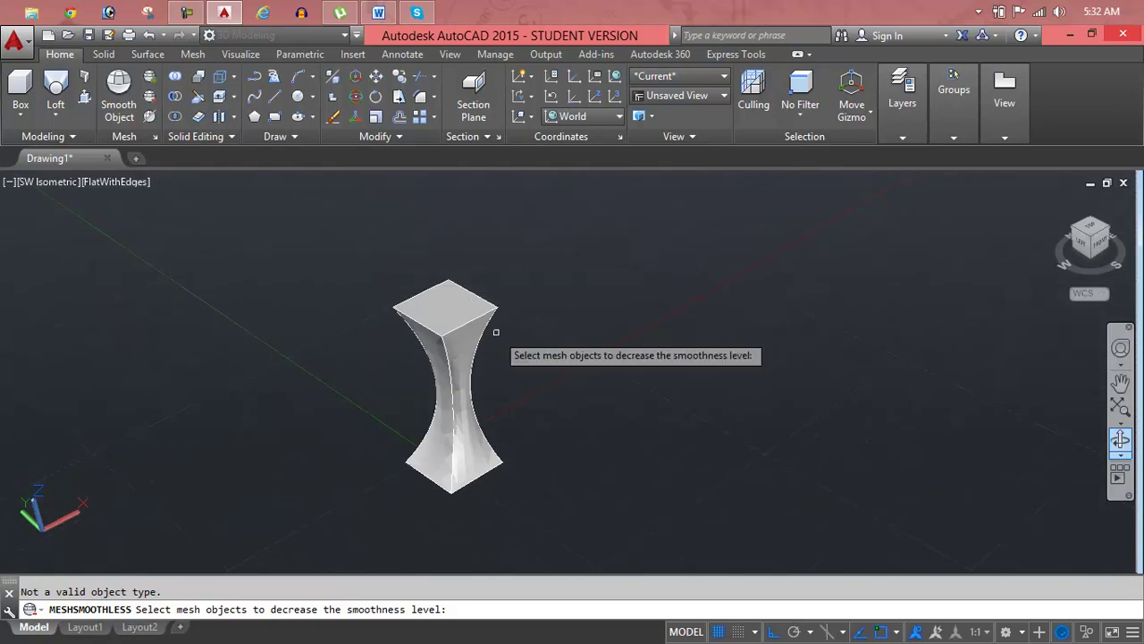
{"action": "key", "text": "Escape"}
{"action": "left_click", "coordinate": [516, 297]}
{"action": "left_click", "coordinate": [480, 354]}
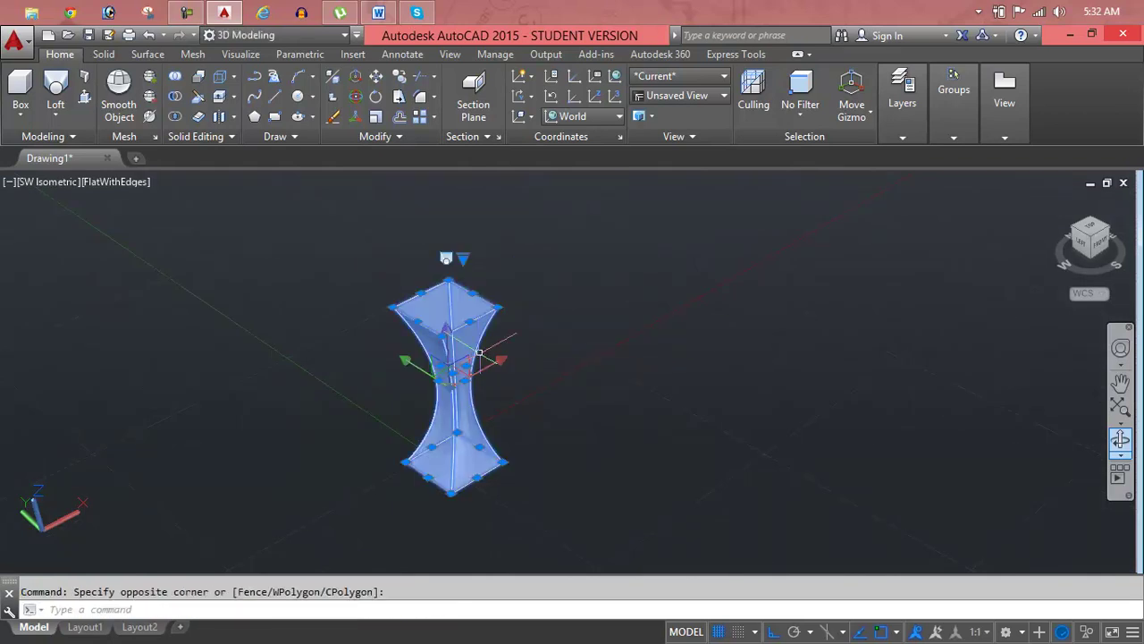
{"action": "key", "text": "Escape"}
Draw a square on the ground plane beside the hourglass column
{"action": "middle_click_drag", "start_coordinate": [480, 354], "coordinate": [304, 322]}
{"action": "type", "text": "rec"}
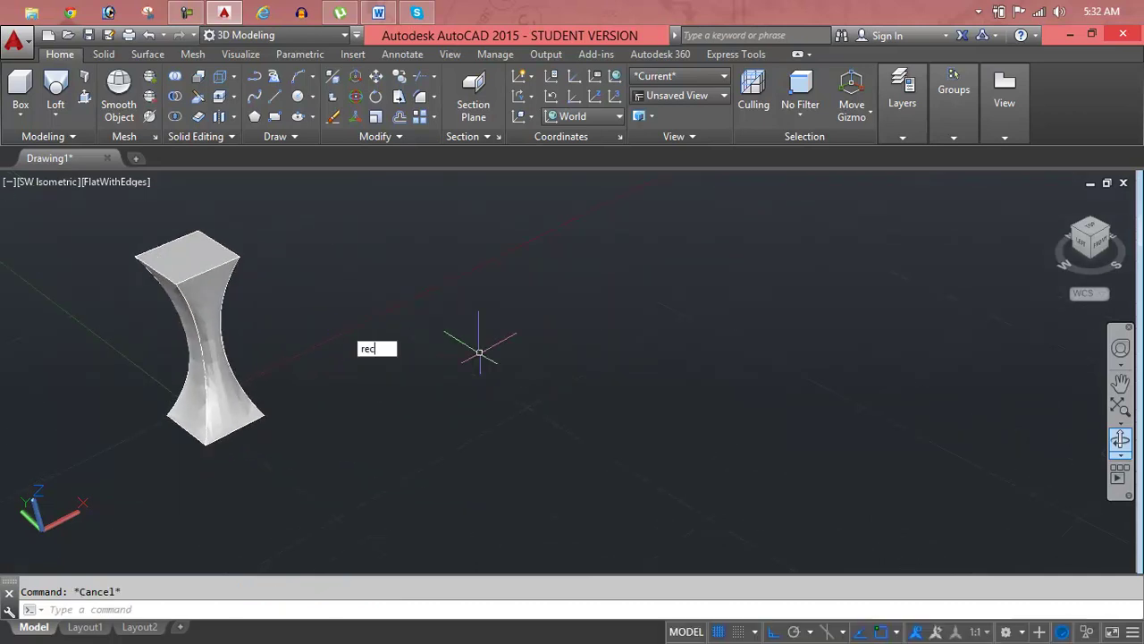
{"action": "key", "text": "Return"}
{"action": "left_click", "coordinate": [344, 327]}
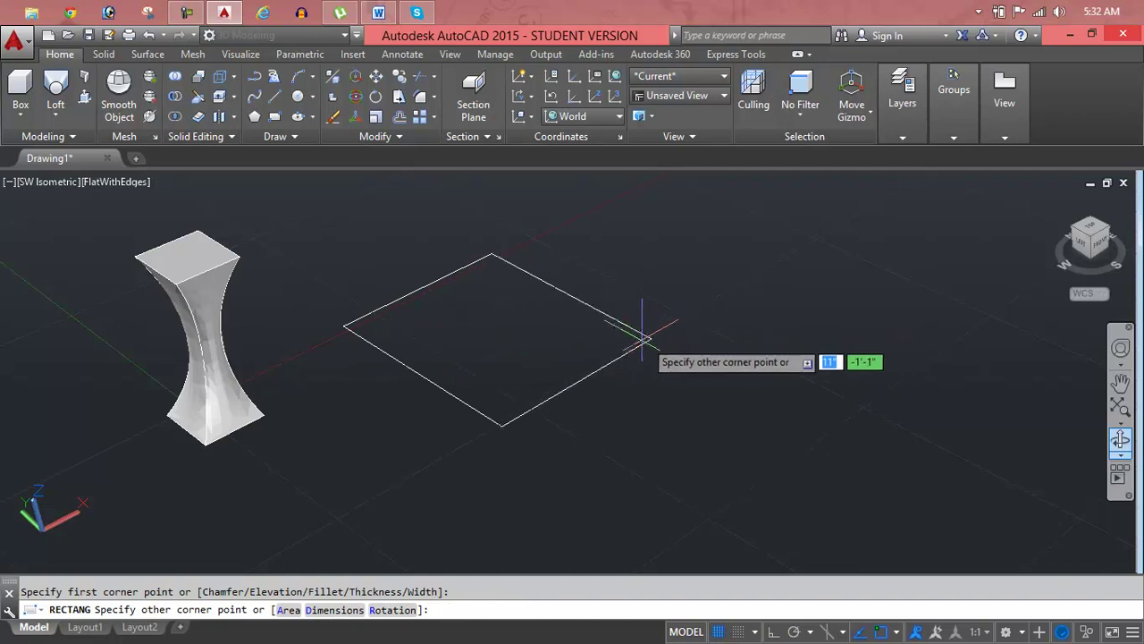
{"action": "left_click", "coordinate": [617, 339]}
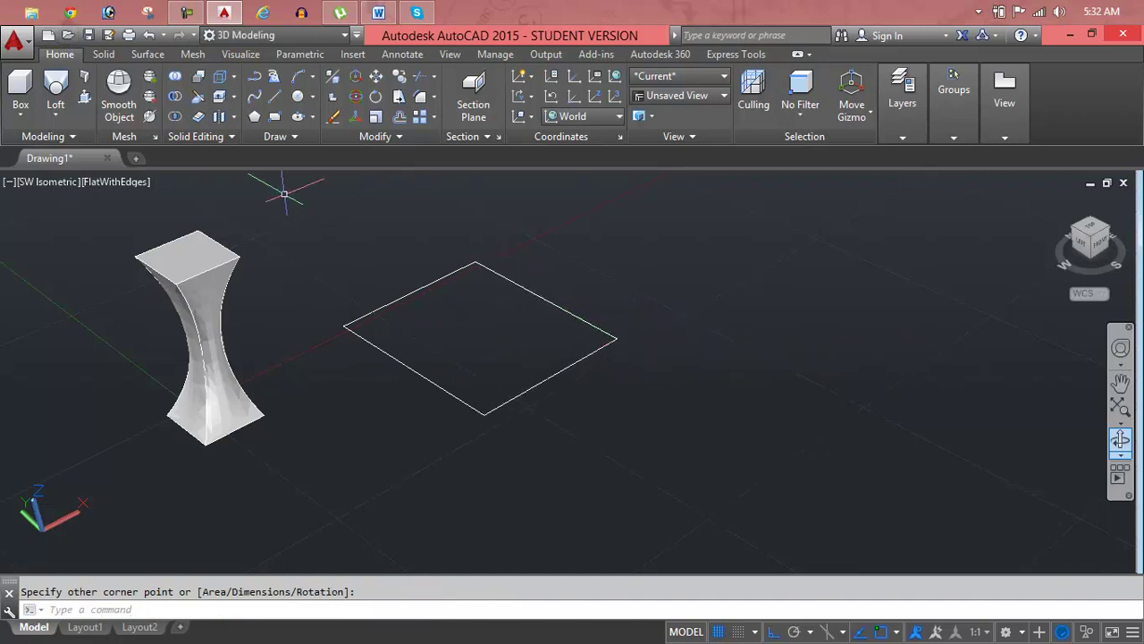
Extrude the new square upward into a tall box
{"action": "type", "text": "ext"}
{"action": "key", "text": "Return"}
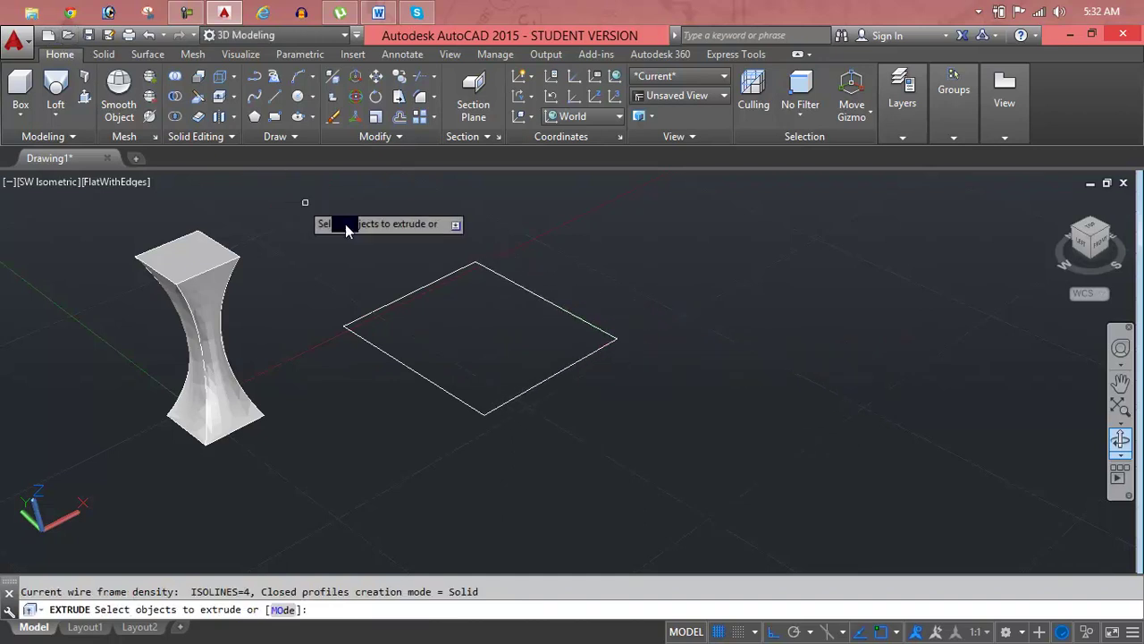
{"action": "left_click", "coordinate": [418, 294]}
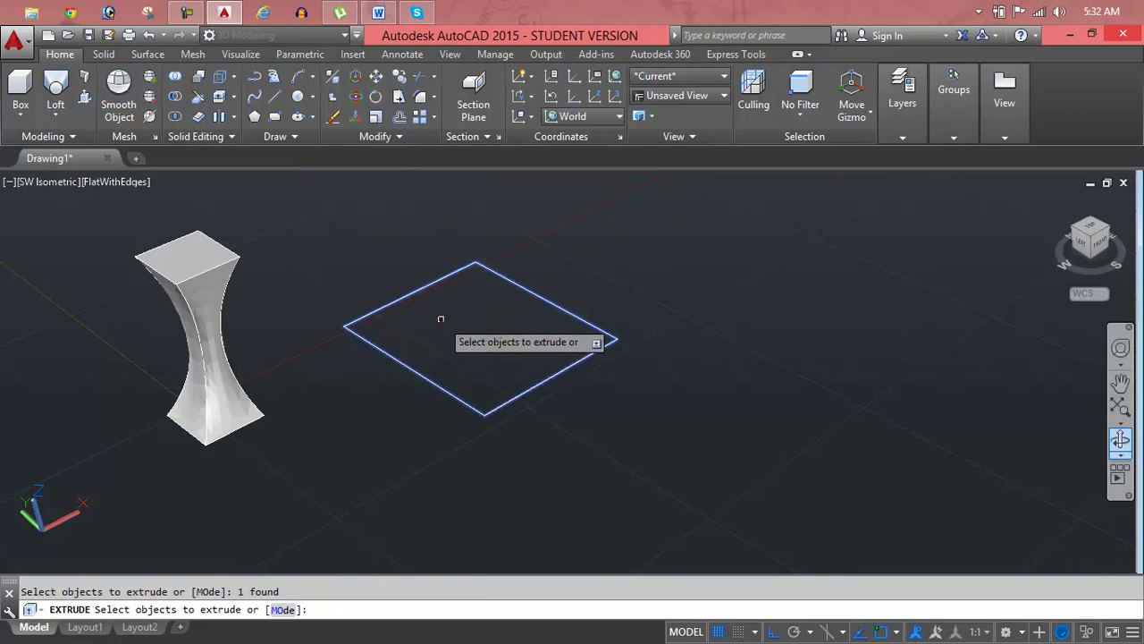
{"action": "right_click", "coordinate": [441, 320]}
{"action": "left_click", "coordinate": [491, 336]}
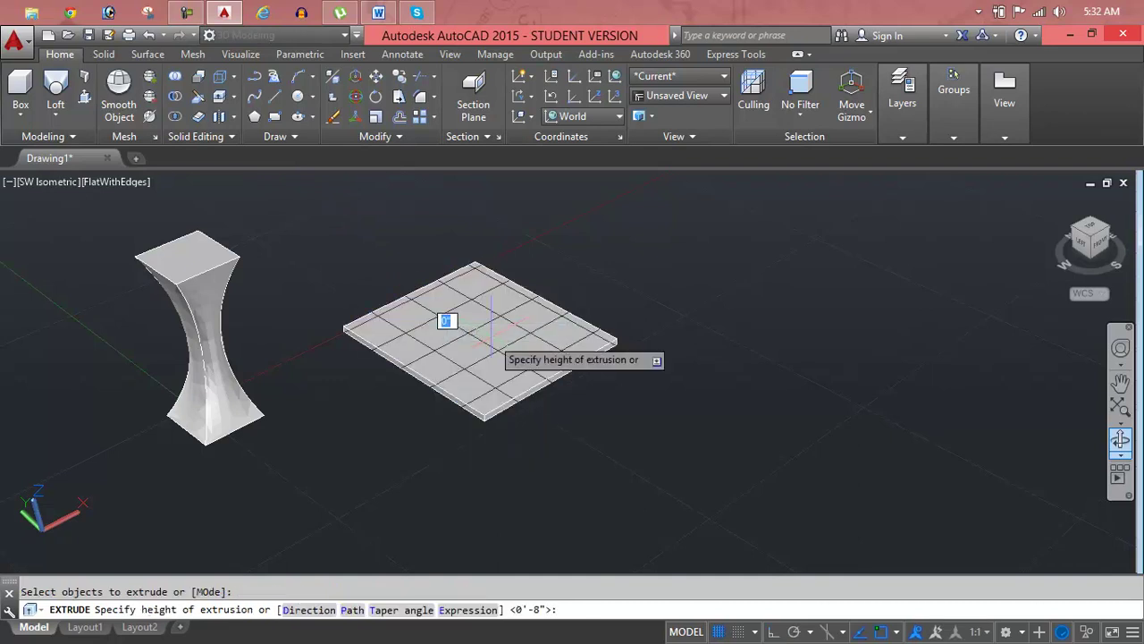
{"action": "middle_click_drag", "start_coordinate": [488, 407], "coordinate": [491, 430]}
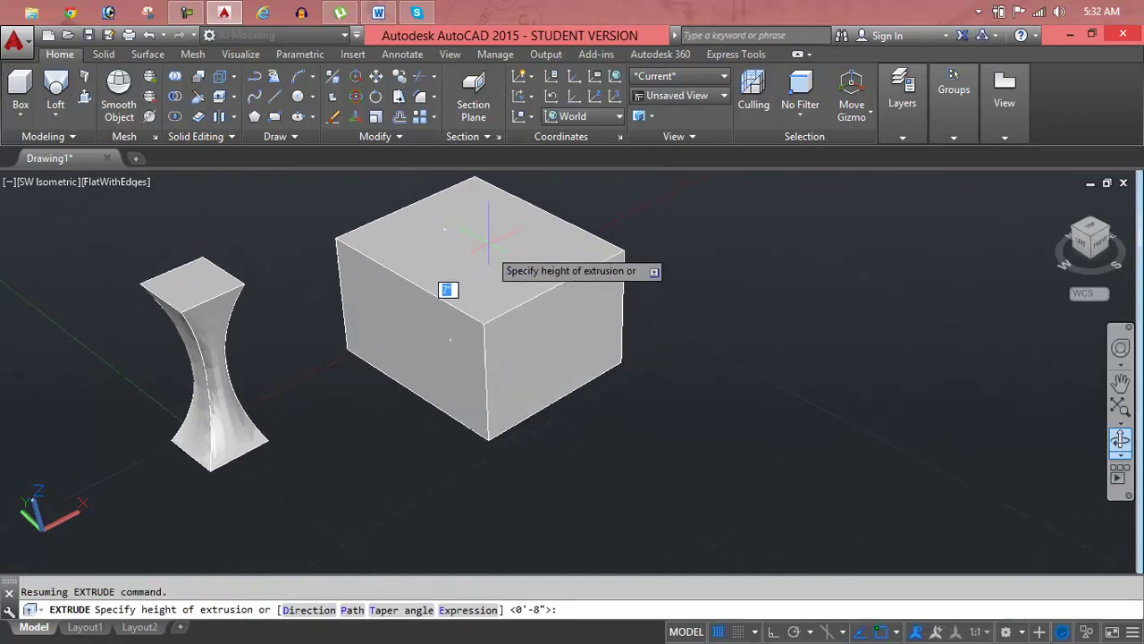
{"action": "left_click", "coordinate": [486, 230]}
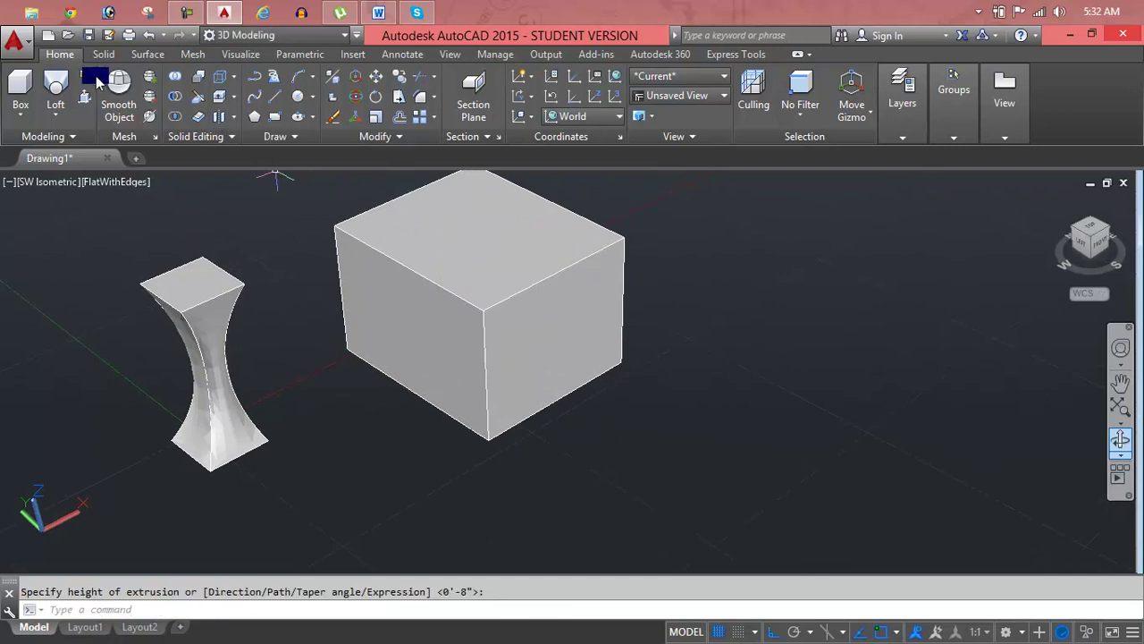
{"action": "left_click", "coordinate": [150, 81]}
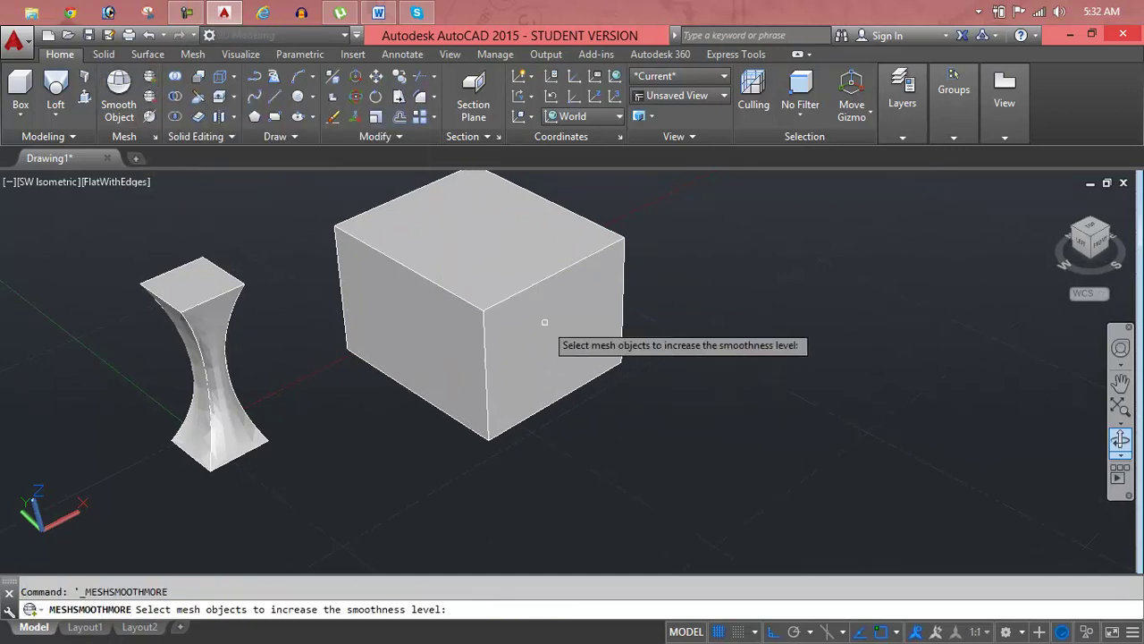
{"action": "left_click", "coordinate": [523, 288]}
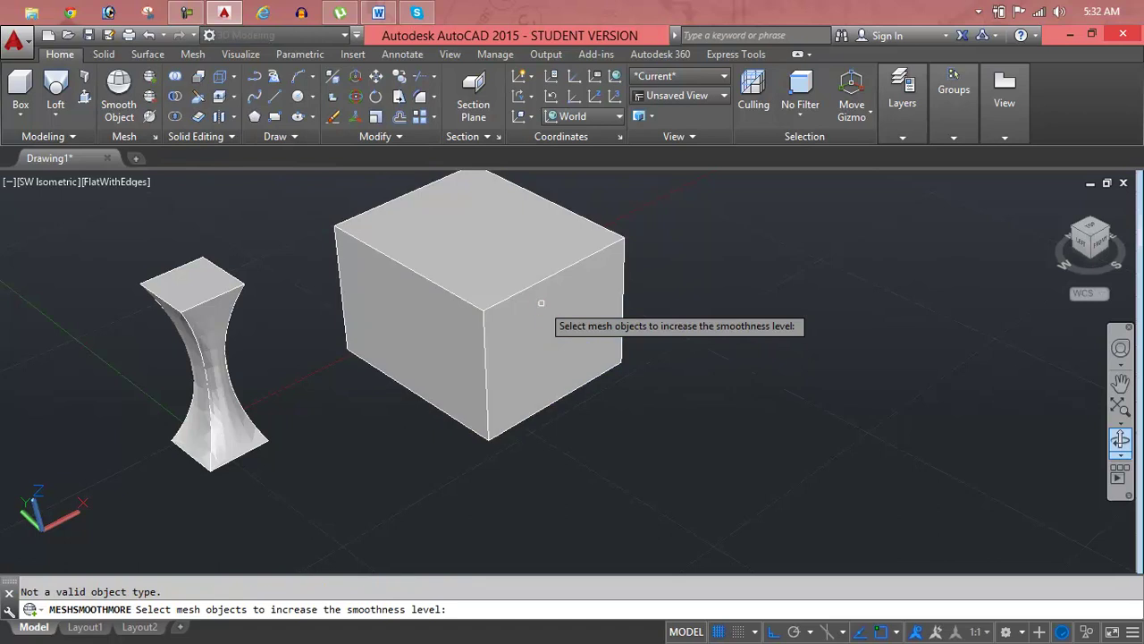
{"action": "left_click", "coordinate": [523, 294]}
{"action": "left_click", "coordinate": [523, 294]}
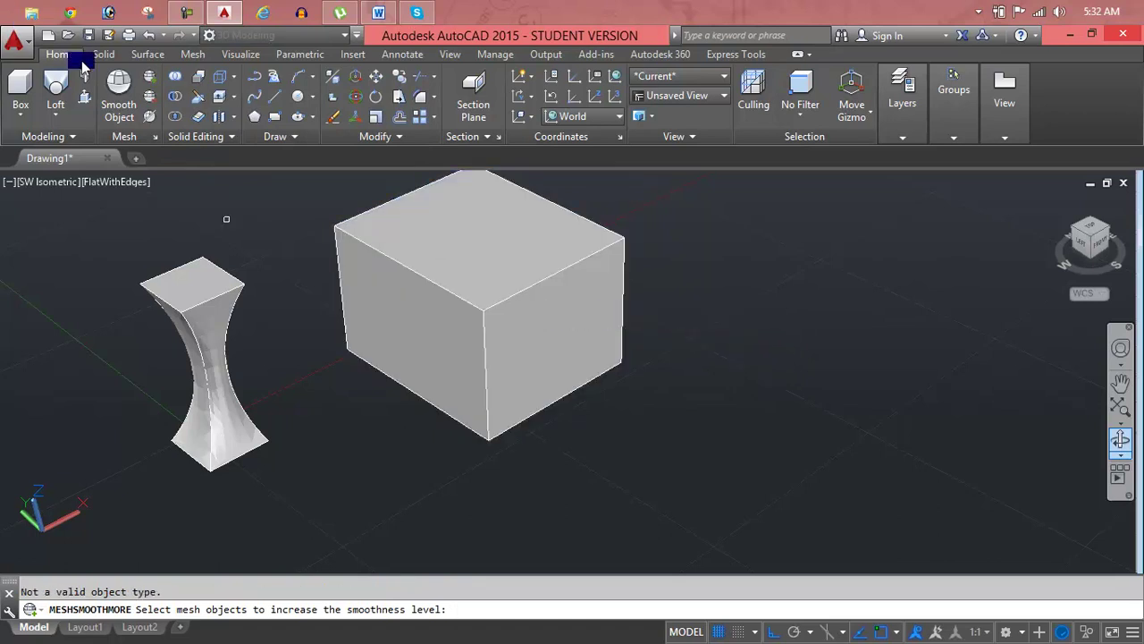
{"action": "left_click", "coordinate": [152, 103]}
{"action": "left_click", "coordinate": [471, 286]}
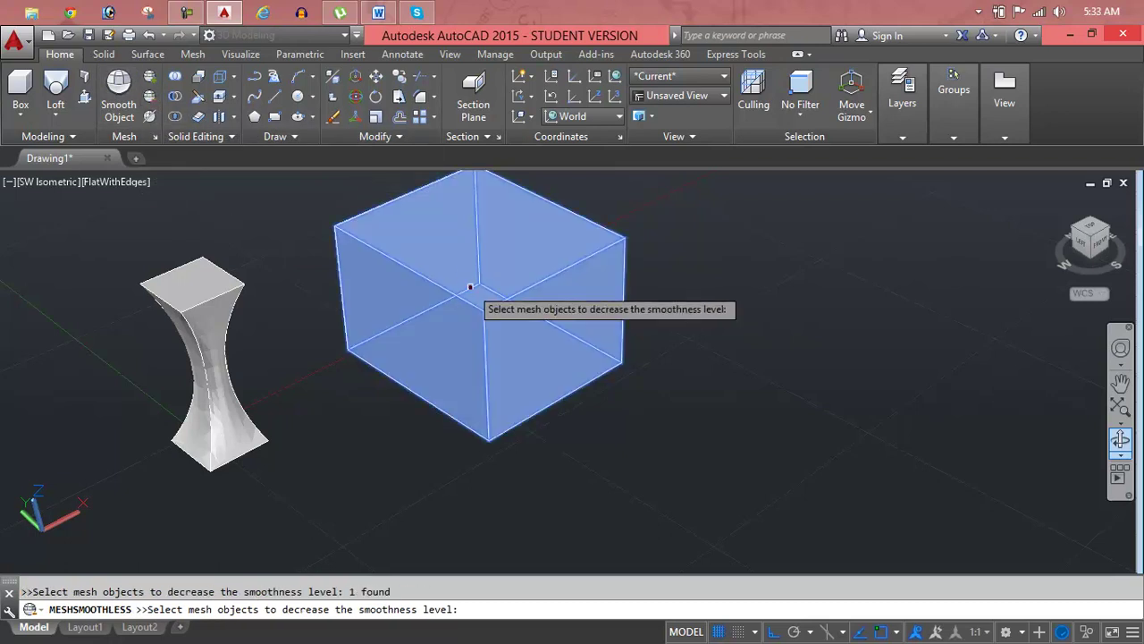
{"action": "left_click", "coordinate": [149, 77]}
{"action": "left_click", "coordinate": [525, 285]}
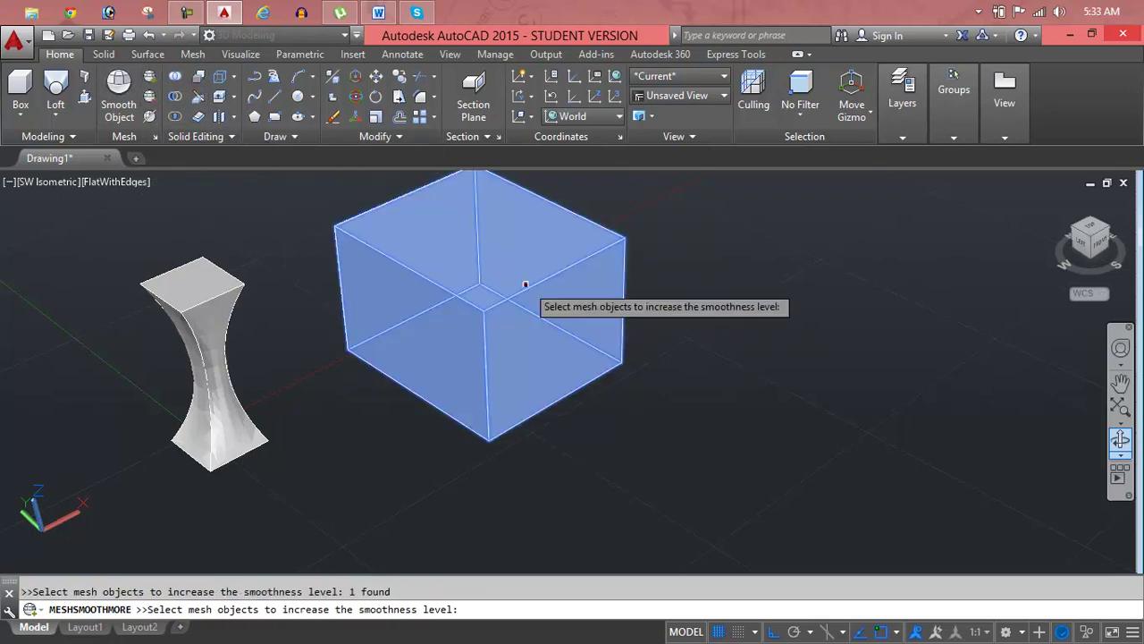
{"action": "left_click", "coordinate": [524, 285]}
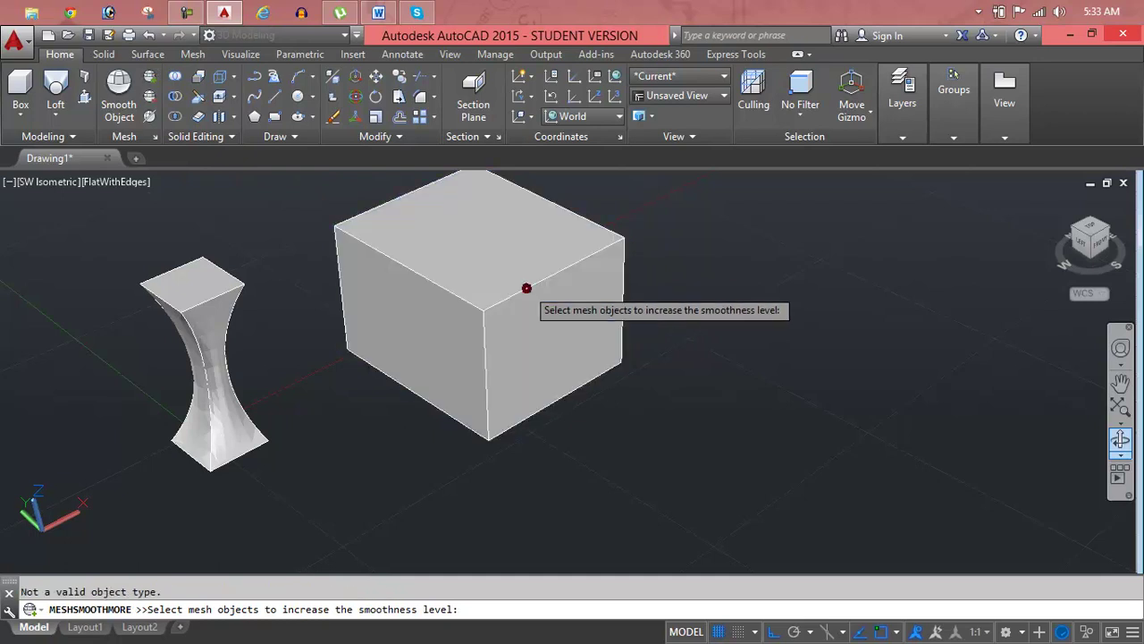
{"action": "key", "text": "Escape"}
{"action": "key", "text": "Return"}
{"action": "left_click", "coordinate": [504, 302]}
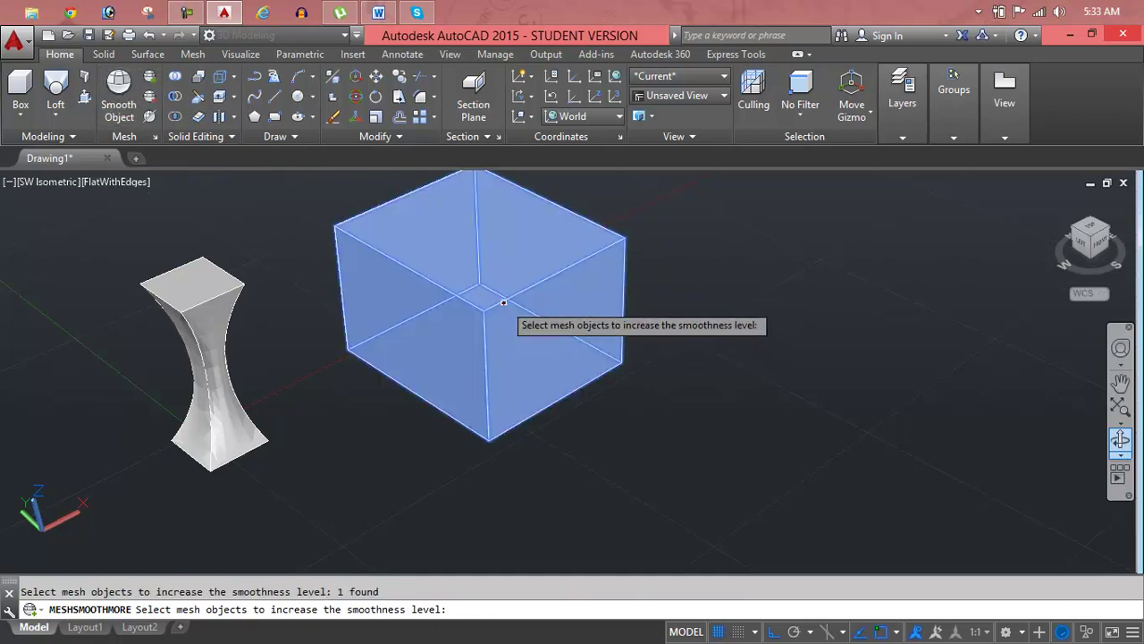
{"action": "left_click", "coordinate": [503, 302]}
{"action": "left_click", "coordinate": [503, 303]}
{"action": "left_click", "coordinate": [503, 303]}
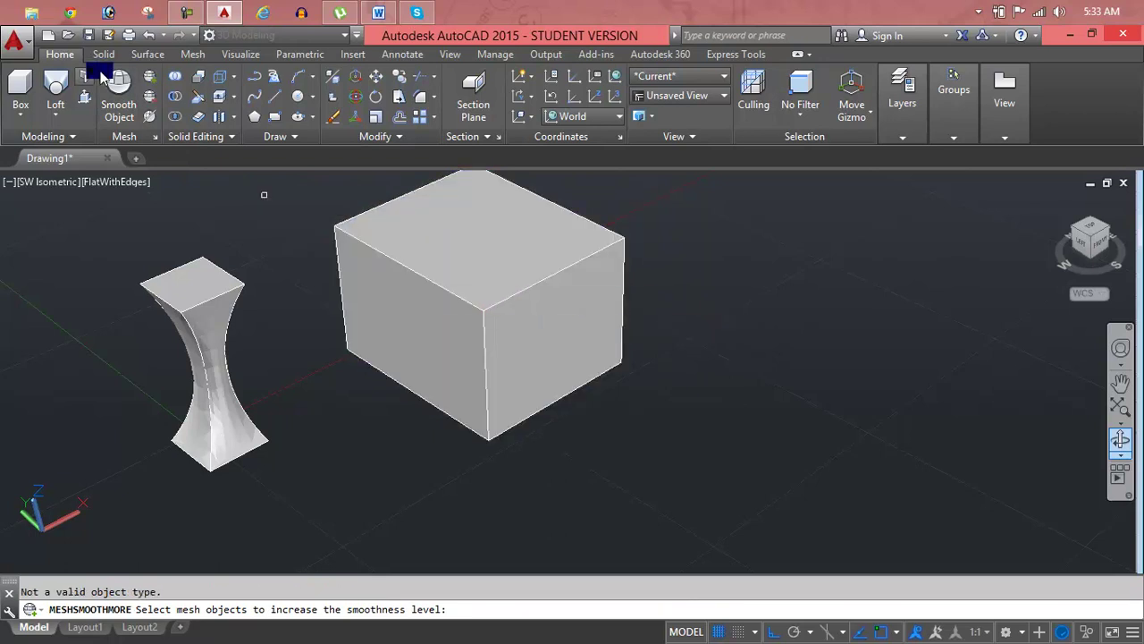
{"action": "left_click", "coordinate": [149, 80]}
{"action": "left_click", "coordinate": [525, 278]}
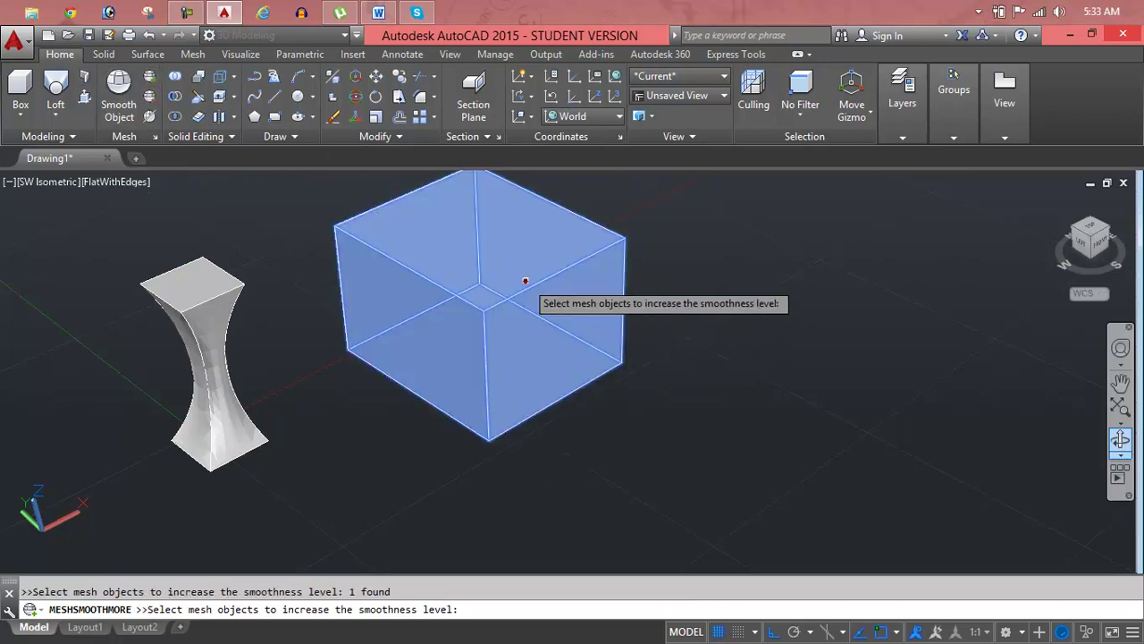
{"action": "scroll", "coordinate": [525, 280], "scroll_direction": "down", "scroll_amount": 3}
{"action": "left_click", "coordinate": [686, 229]}
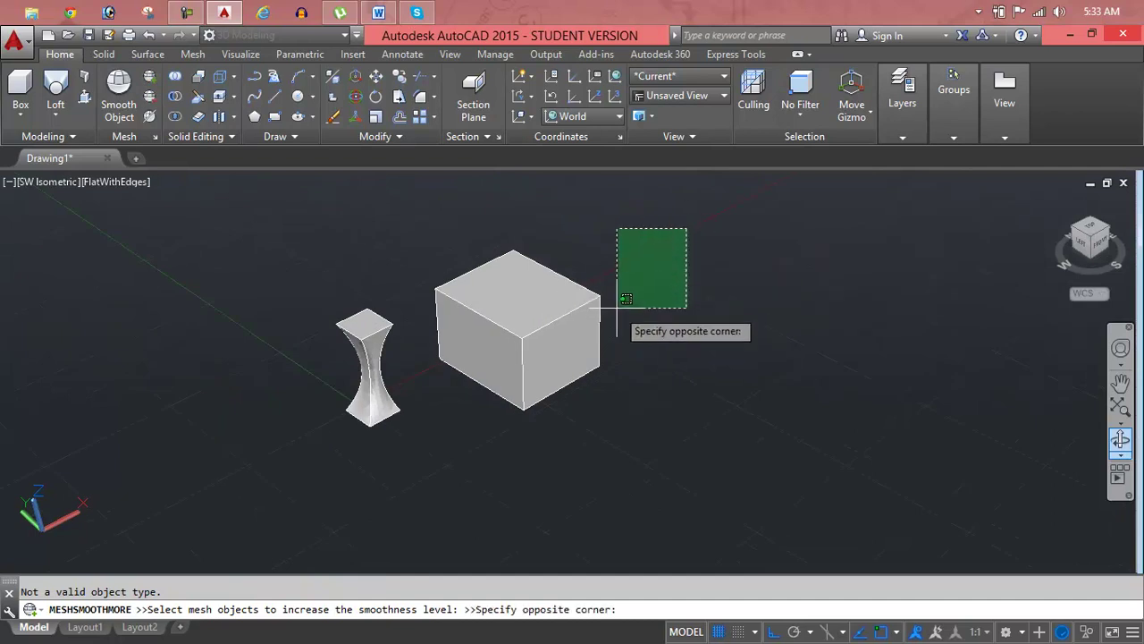
{"action": "left_click", "coordinate": [503, 411]}
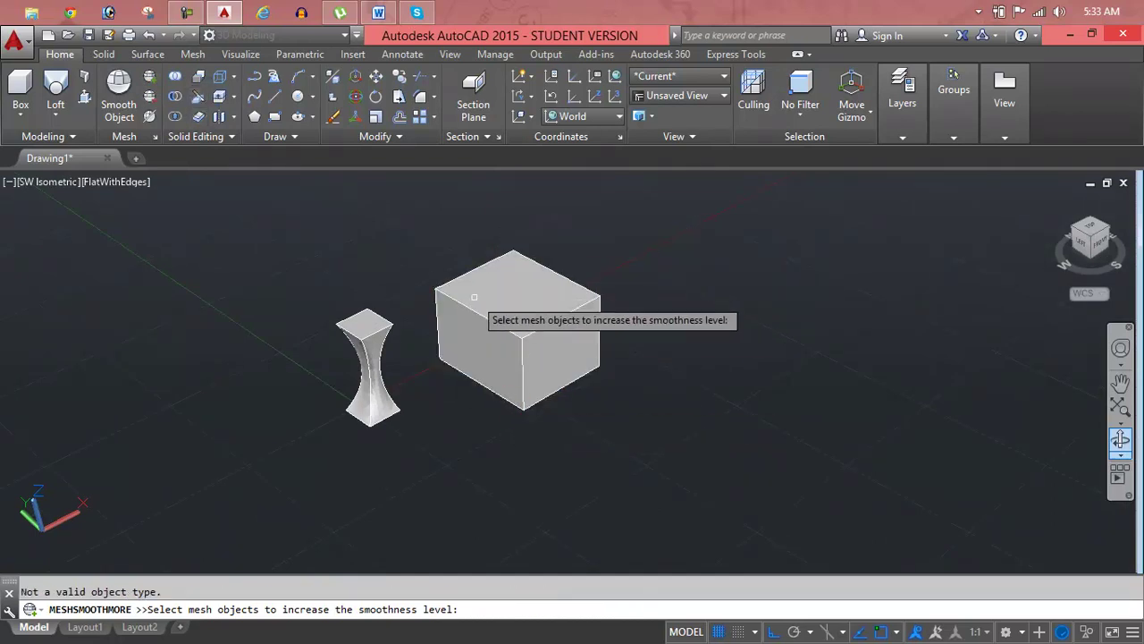
{"action": "key", "text": "Escape"}
Convert the faceted box into a smooth mesh object
{"action": "left_click", "coordinate": [119, 98]}
{"action": "left_click", "coordinate": [659, 258]}
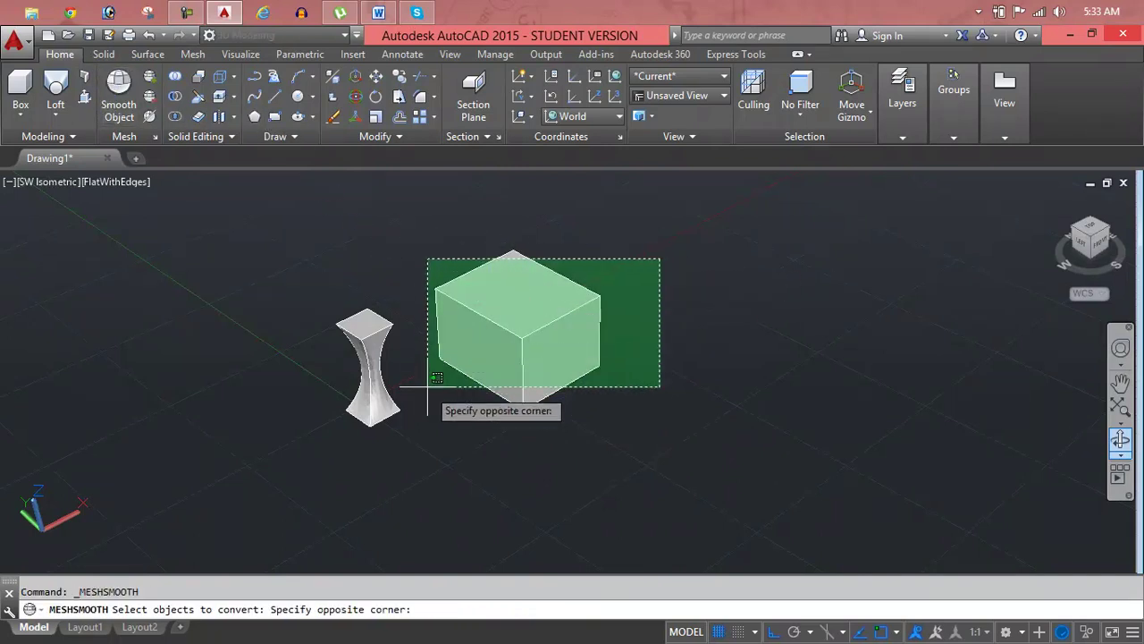
{"action": "left_click", "coordinate": [429, 390]}
{"action": "right_click", "coordinate": [440, 395]}
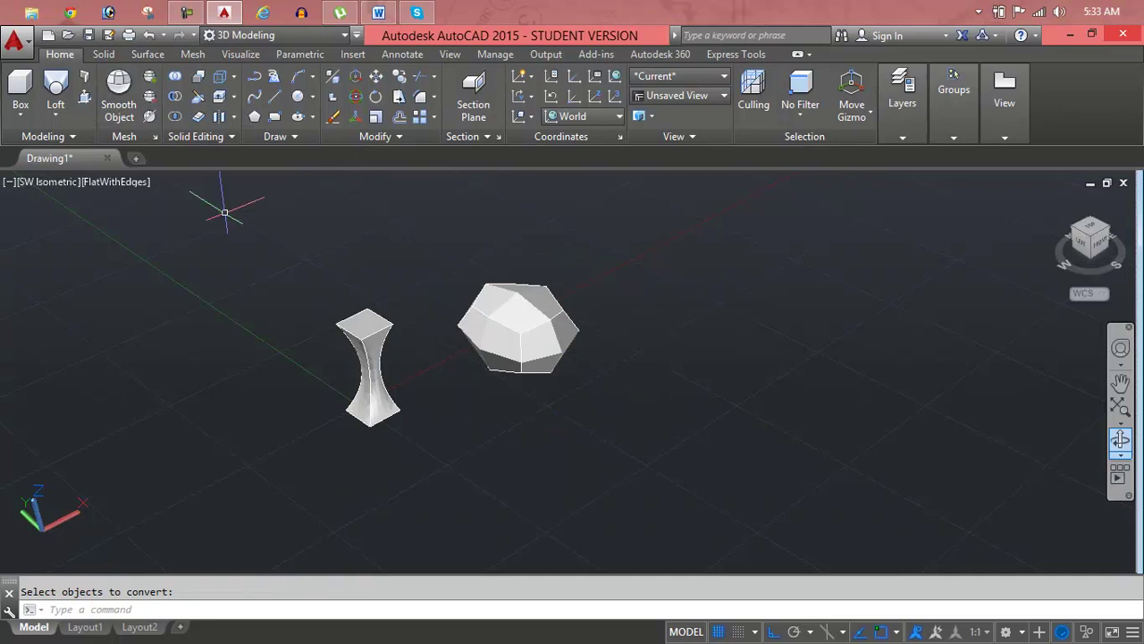
Apply Smooth More to the polyhedron mesh three times, rounding it into an ellipsoid
{"action": "left_click", "coordinate": [149, 76]}
{"action": "left_click", "coordinate": [527, 322]}
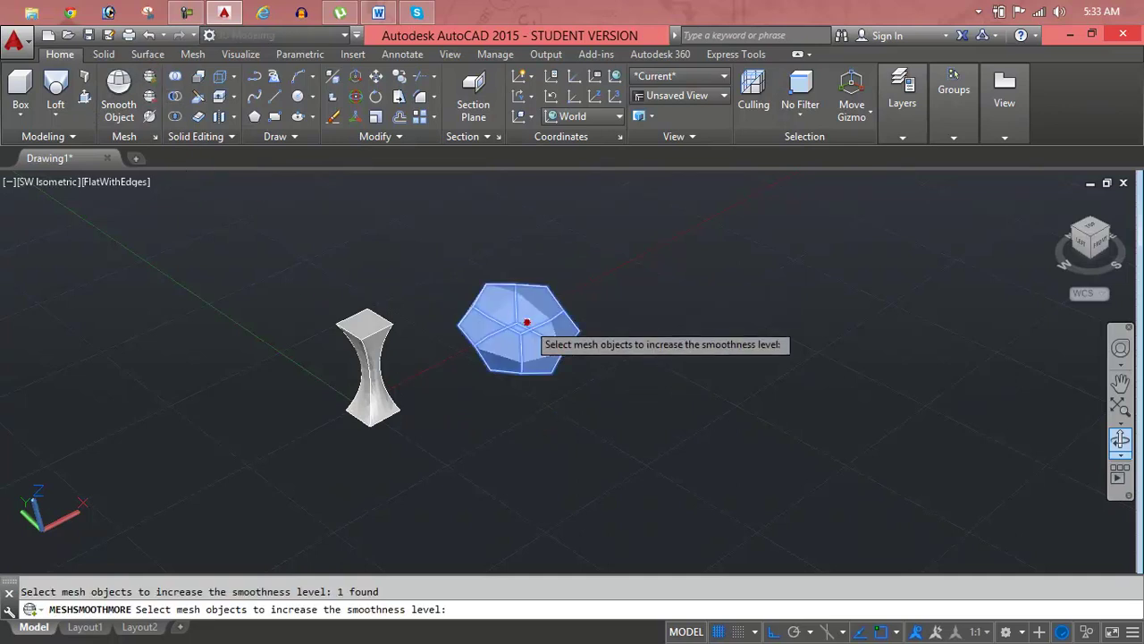
{"action": "right_click", "coordinate": [526, 322]}
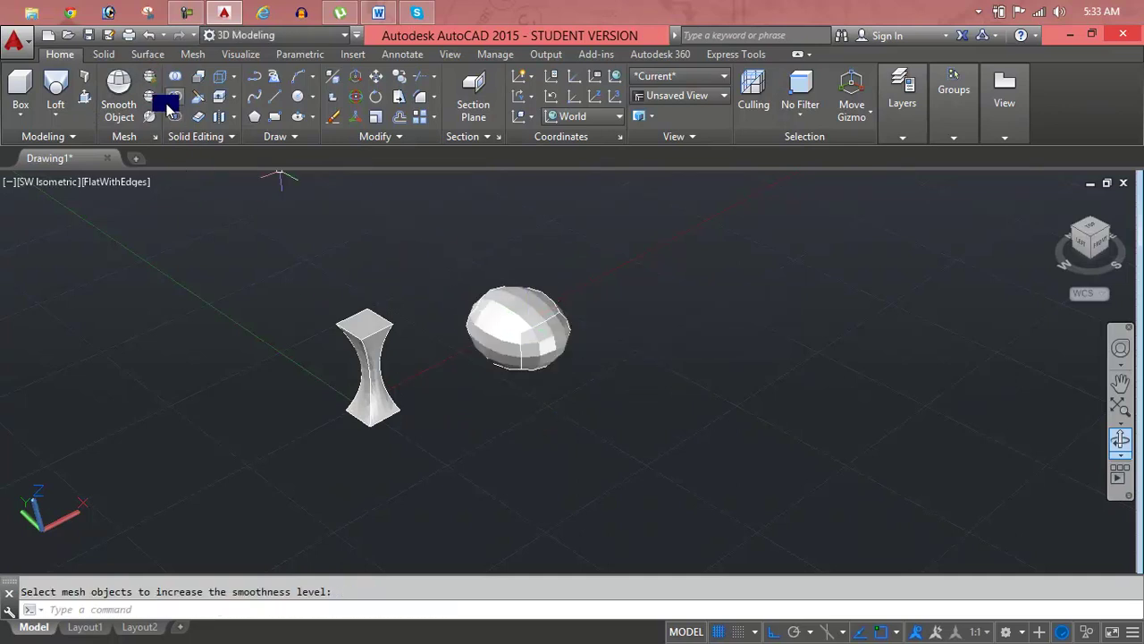
{"action": "left_click", "coordinate": [149, 76]}
{"action": "left_click", "coordinate": [540, 331]}
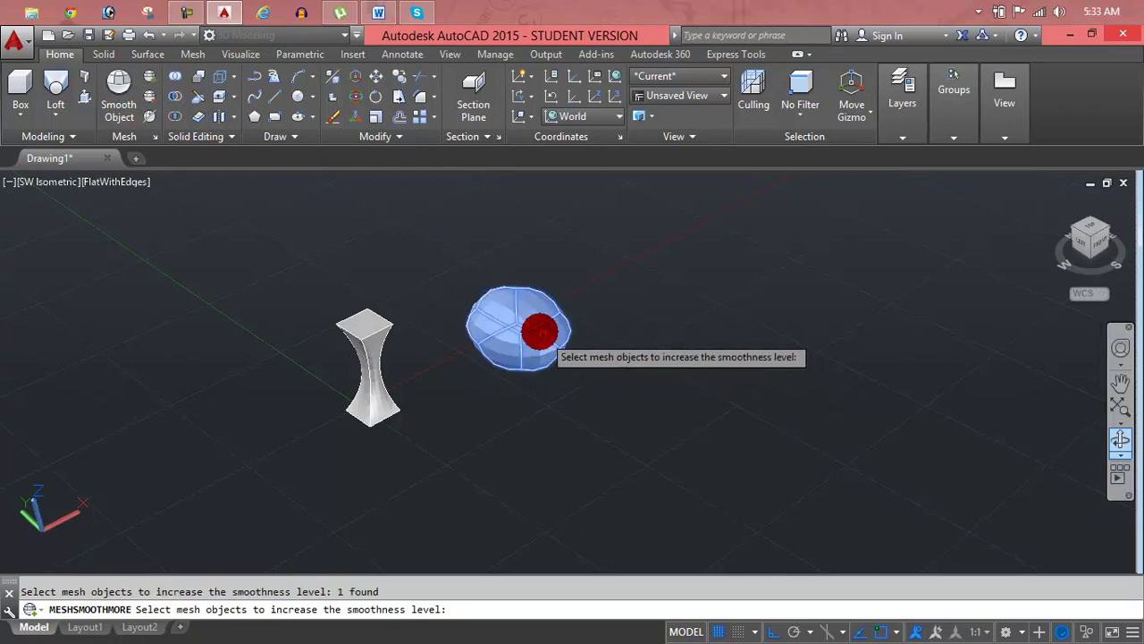
{"action": "right_click", "coordinate": [542, 334]}
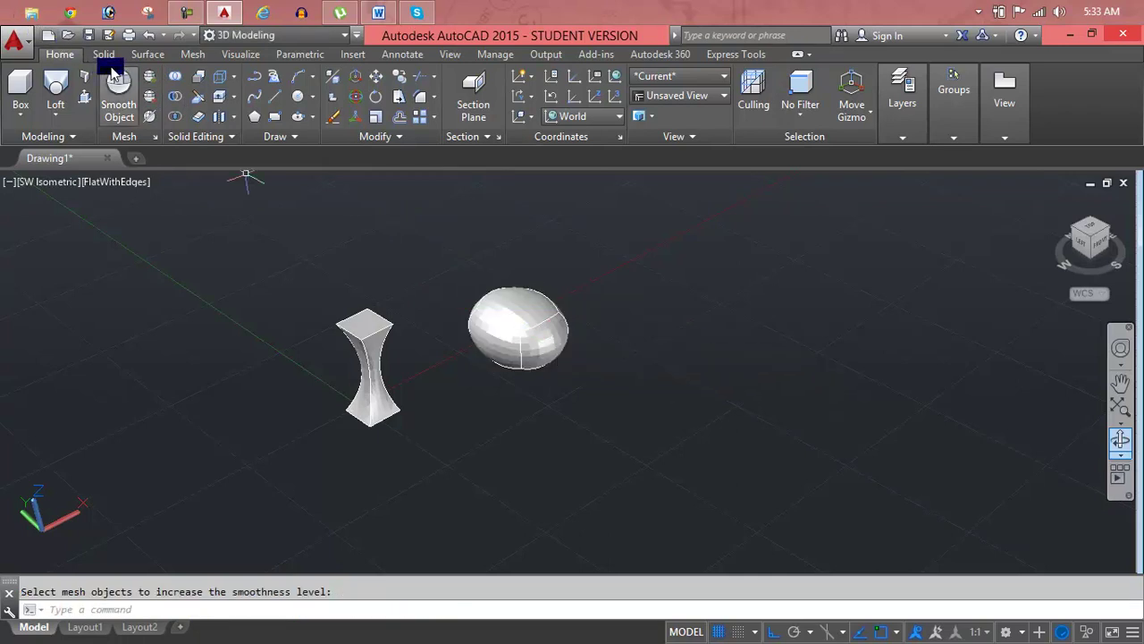
{"action": "left_click", "coordinate": [149, 76]}
{"action": "left_click", "coordinate": [500, 304]}
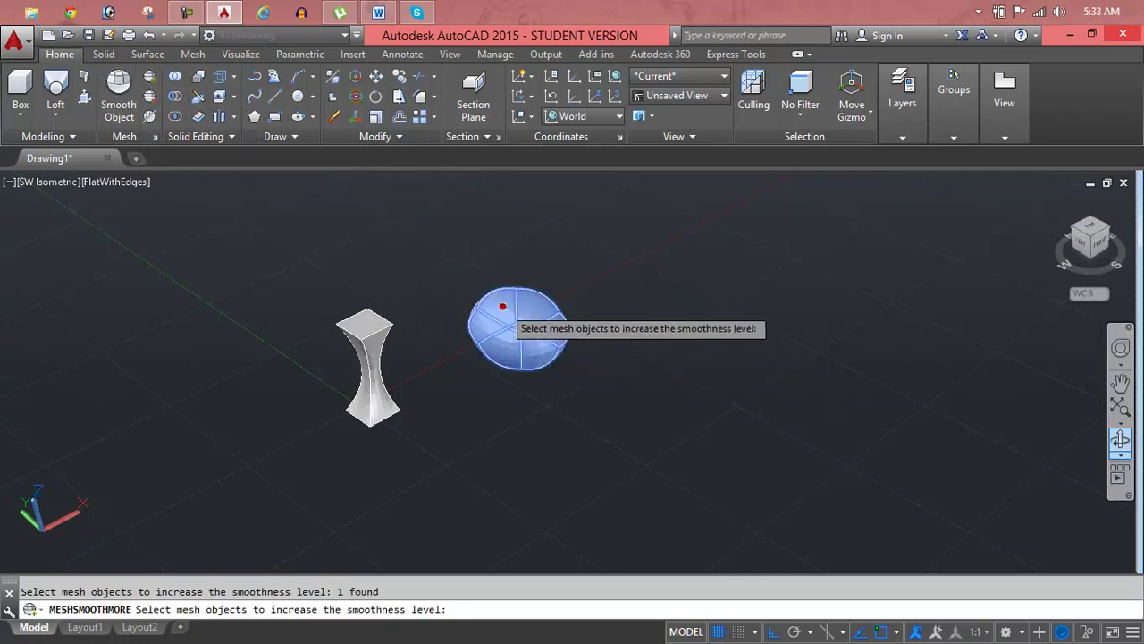
{"action": "right_click", "coordinate": [503, 306]}
Smooth the ellipsoid once more until the maximum smoothness warning appears, then dismiss it
{"action": "scroll", "coordinate": [523, 310], "scroll_direction": "up", "scroll_amount": 5}
{"action": "scroll", "coordinate": [523, 310], "scroll_direction": "up", "scroll_amount": 1}
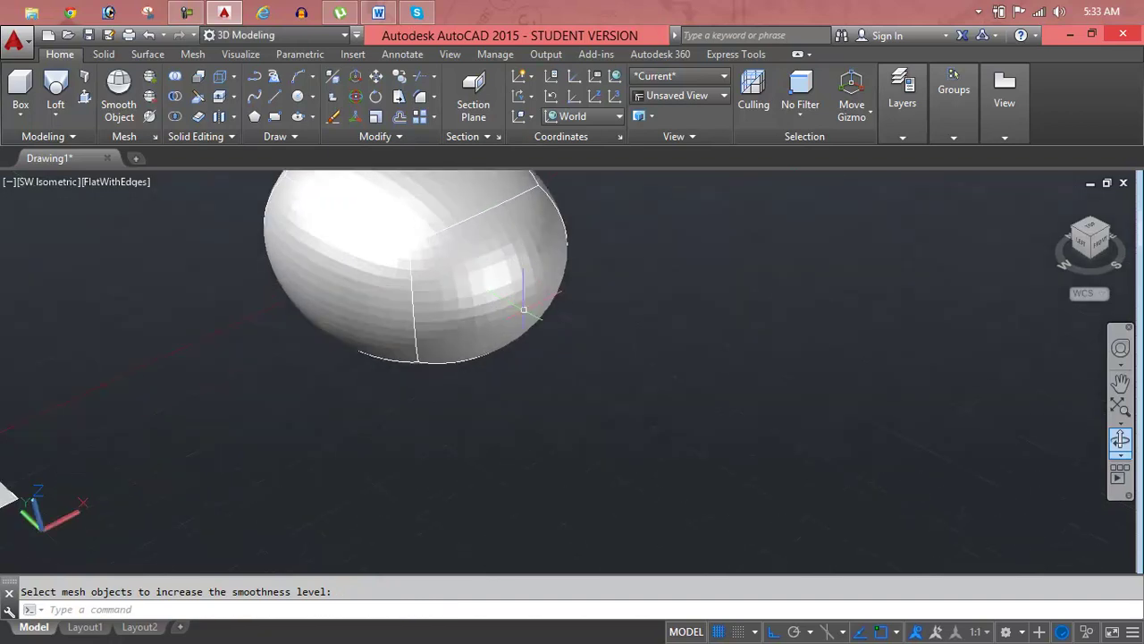
{"action": "middle_click_drag", "start_coordinate": [523, 310], "coordinate": [539, 378]}
{"action": "key", "text": "Escape"}
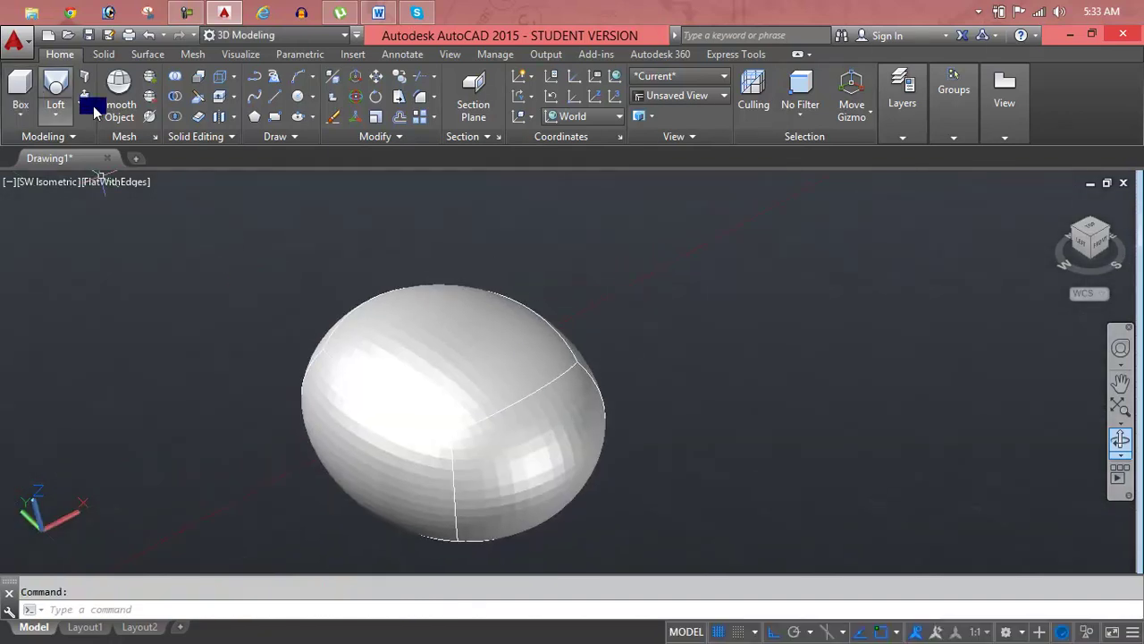
{"action": "left_click", "coordinate": [149, 76]}
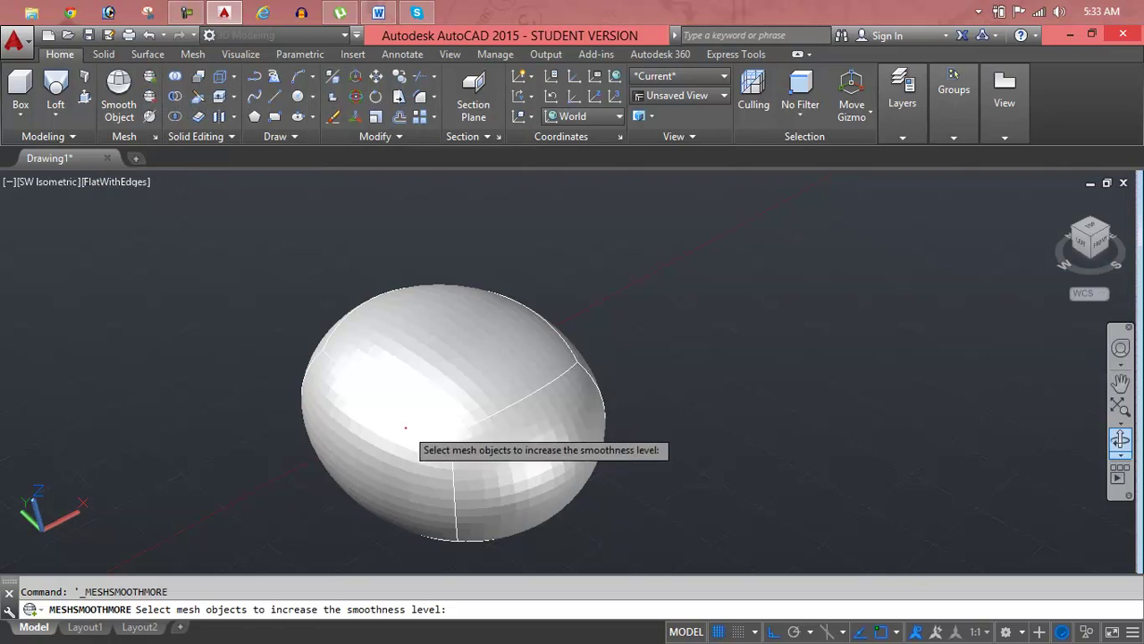
{"action": "left_click", "coordinate": [405, 428]}
{"action": "key", "text": "Return"}
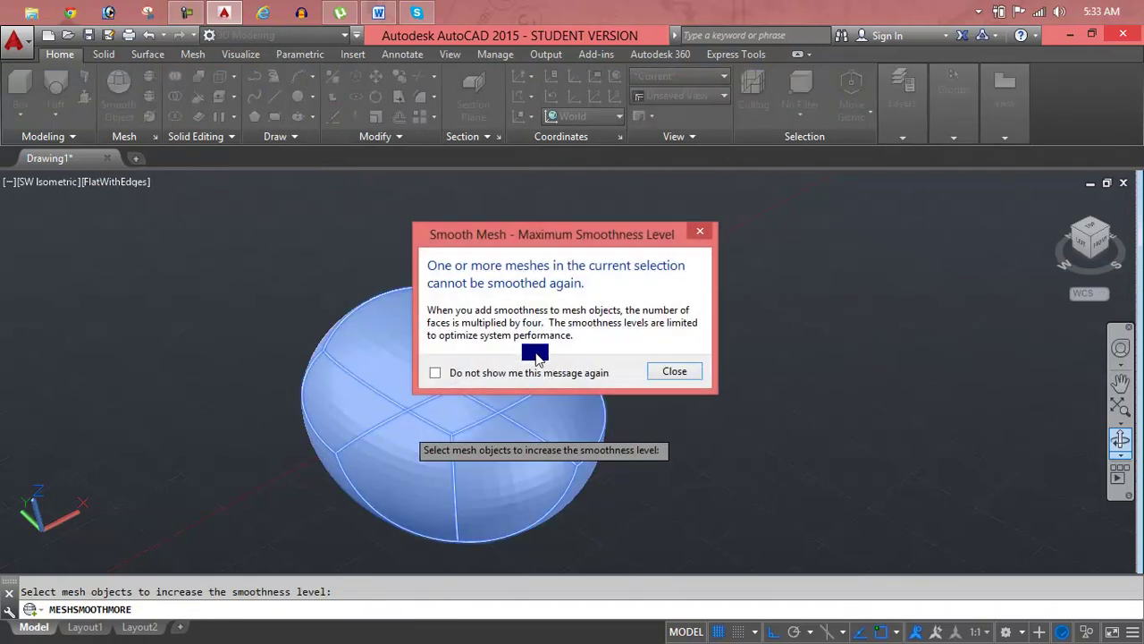
{"action": "left_click", "coordinate": [672, 374]}
Apply Refine Mesh to the smoothed ellipsoid and recentre the view on the denser mesh
{"action": "scroll", "coordinate": [643, 375], "scroll_direction": "down", "scroll_amount": 2}
{"action": "middle_click_drag", "start_coordinate": [590, 447], "coordinate": [692, 316]}
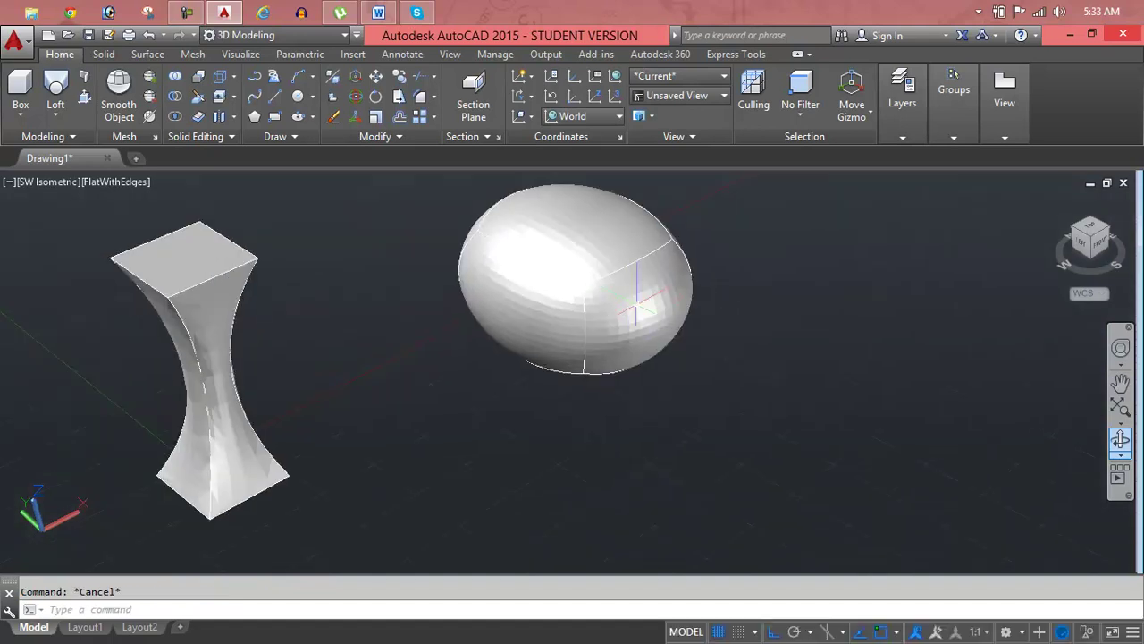
{"action": "left_click", "coordinate": [149, 115]}
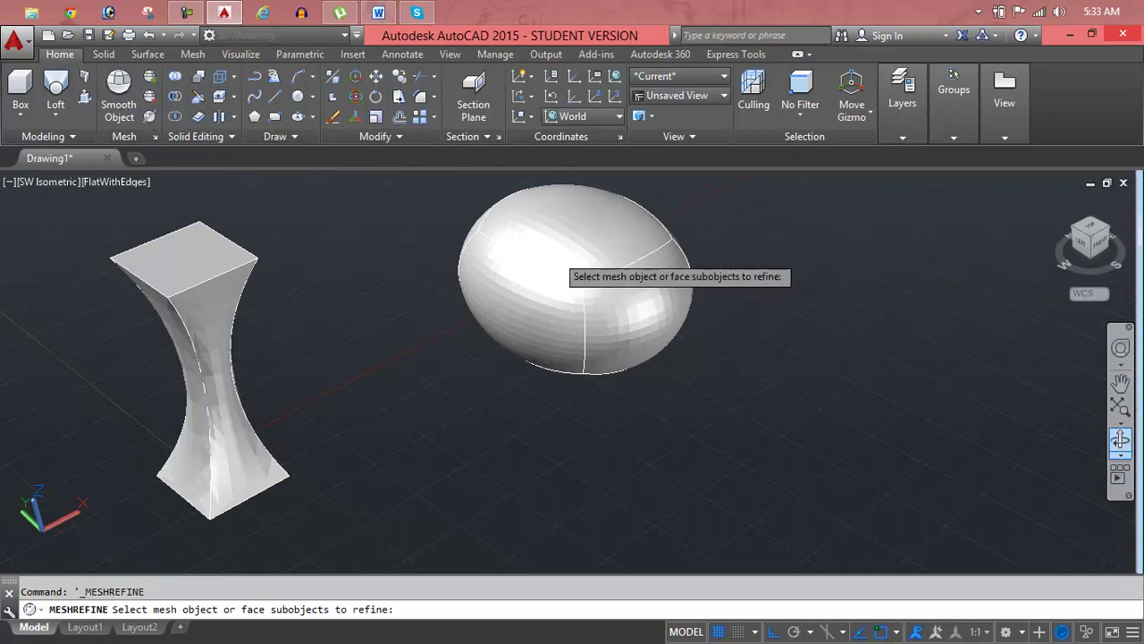
{"action": "left_click", "coordinate": [554, 251]}
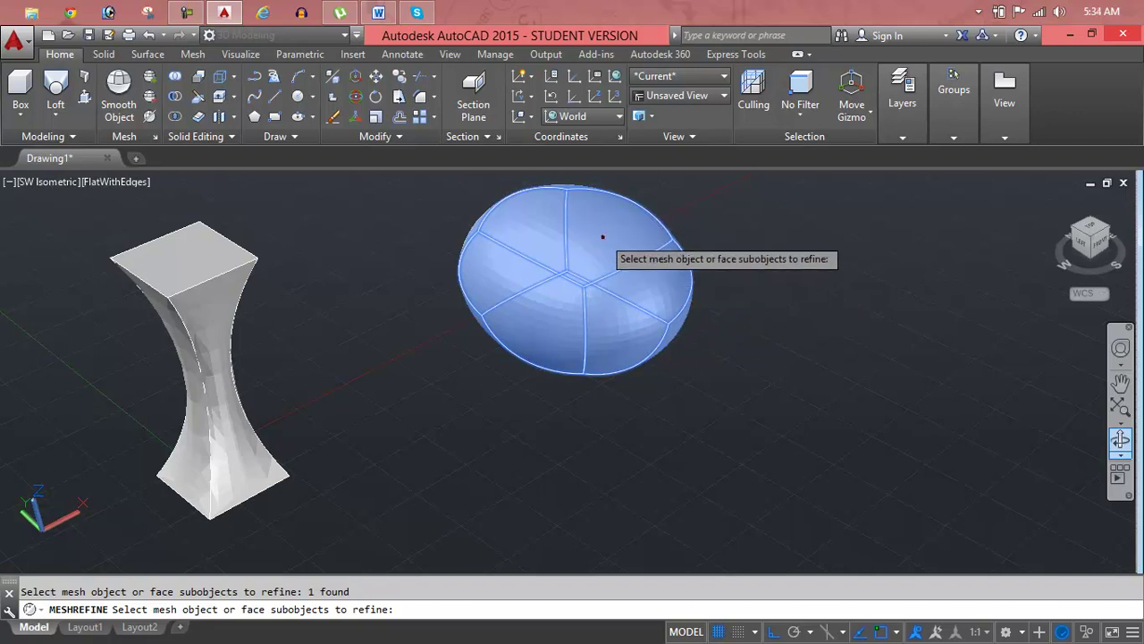
{"action": "key", "text": "Return"}
{"action": "scroll", "coordinate": [590, 268], "scroll_direction": "up", "scroll_amount": 5}
{"action": "scroll", "coordinate": [586, 278], "scroll_direction": "up", "scroll_amount": 3}
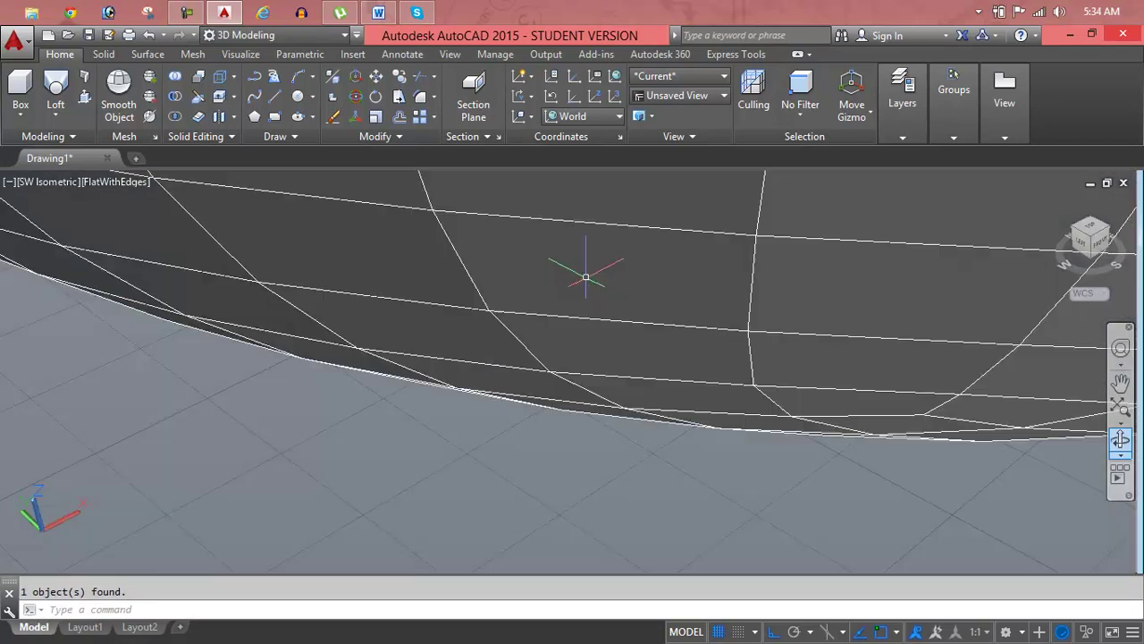
{"action": "scroll", "coordinate": [586, 277], "scroll_direction": "down", "scroll_amount": 4}
{"action": "scroll", "coordinate": [585, 277], "scroll_direction": "down", "scroll_amount": 2}
{"action": "middle_click_drag", "start_coordinate": [543, 283], "coordinate": [499, 286]}
{"action": "scroll", "coordinate": [461, 299], "scroll_direction": "up", "scroll_amount": 2}
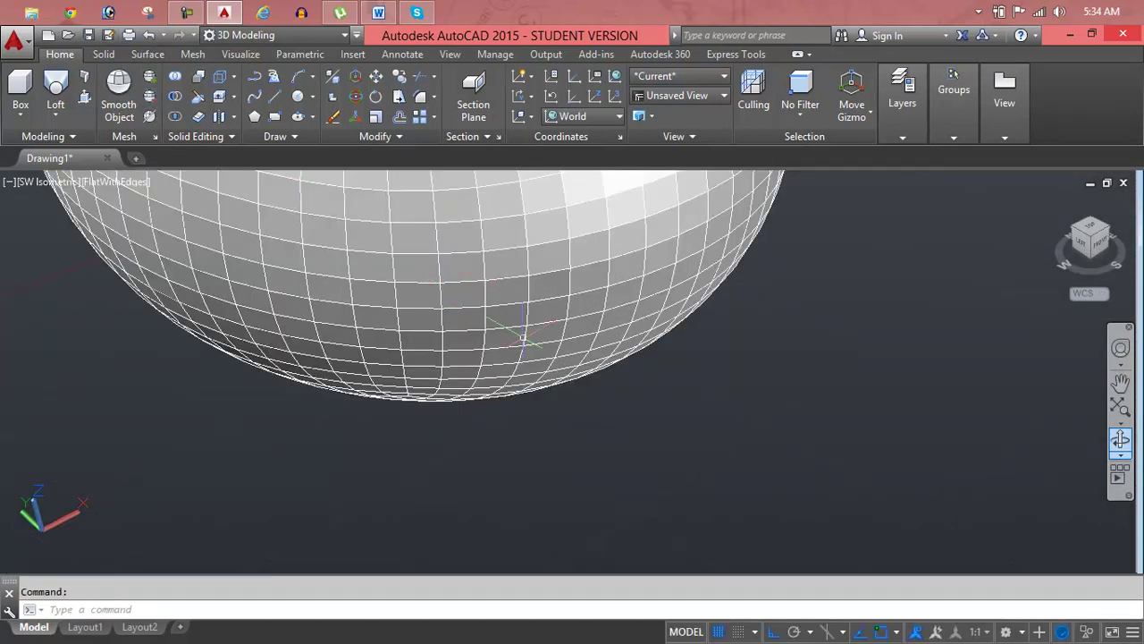
Select eight scattered individual faces on the lower front of the refined ellipsoid
{"action": "left_click", "coordinate": [464, 322], "text": "ctrl"}
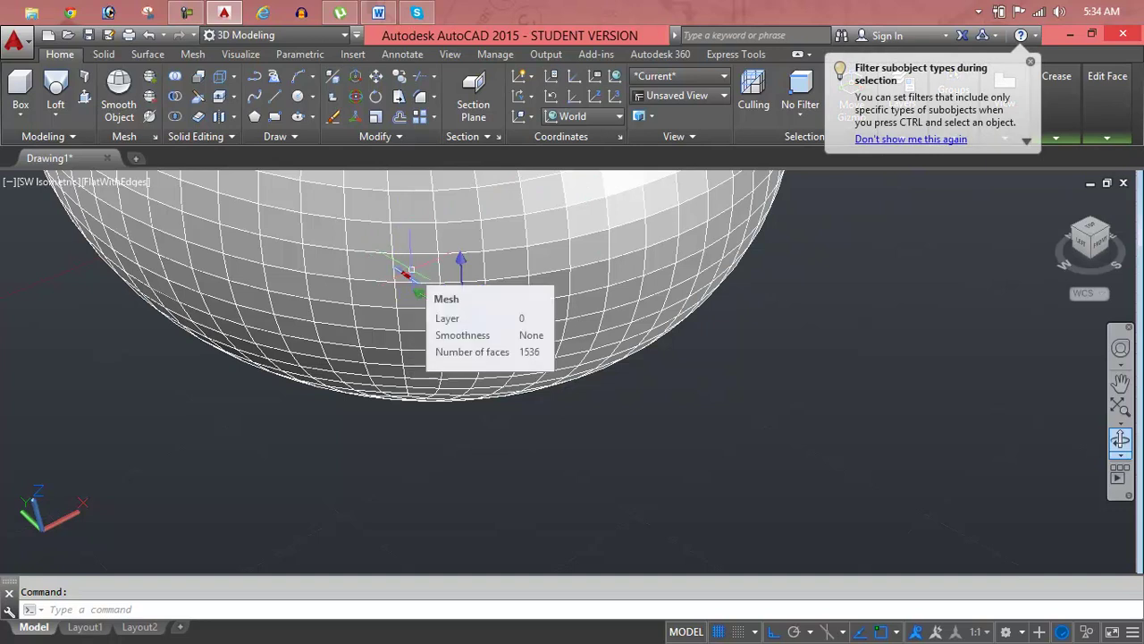
{"action": "left_click", "coordinate": [411, 269], "text": "ctrl"}
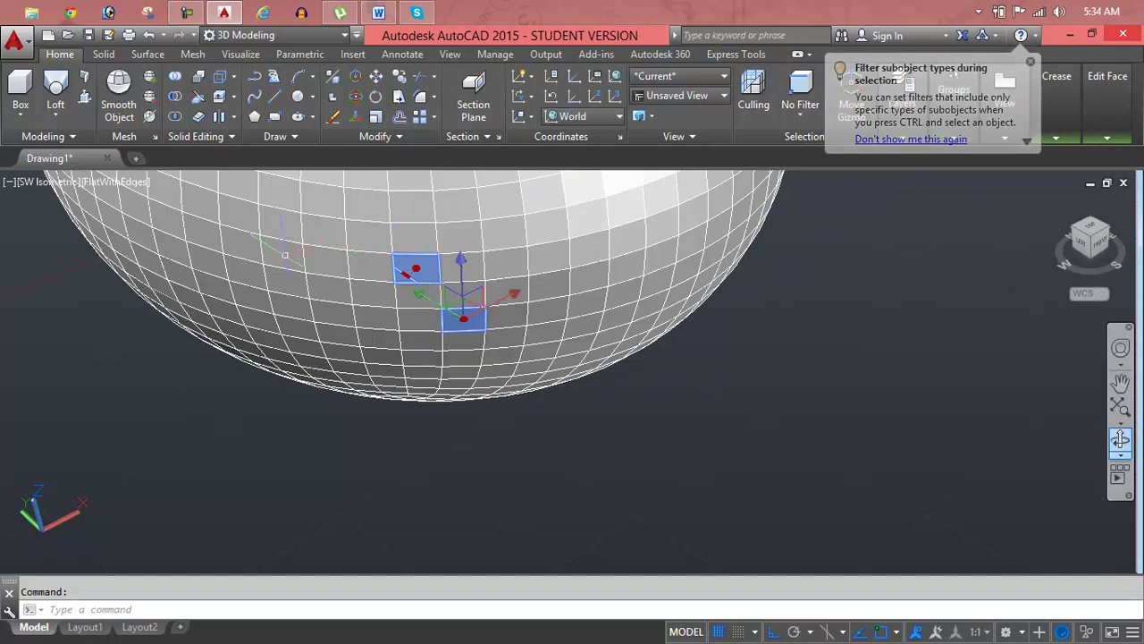
{"action": "left_click", "coordinate": [284, 256], "text": "ctrl"}
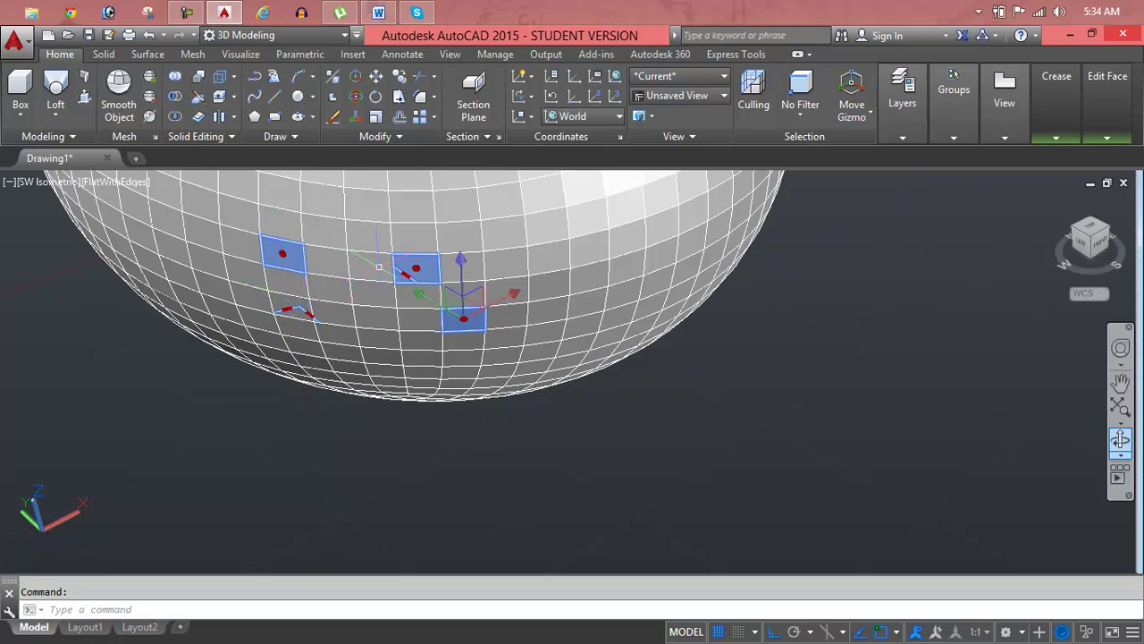
{"action": "left_click", "coordinate": [371, 234], "text": "ctrl"}
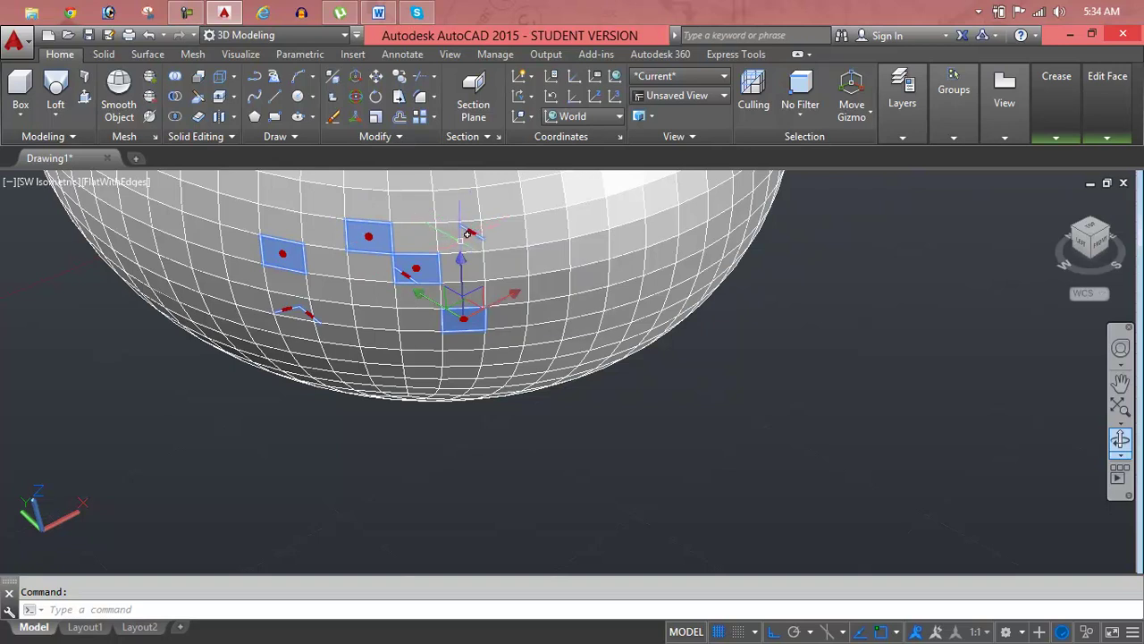
{"action": "left_click", "coordinate": [467, 233], "text": "ctrl"}
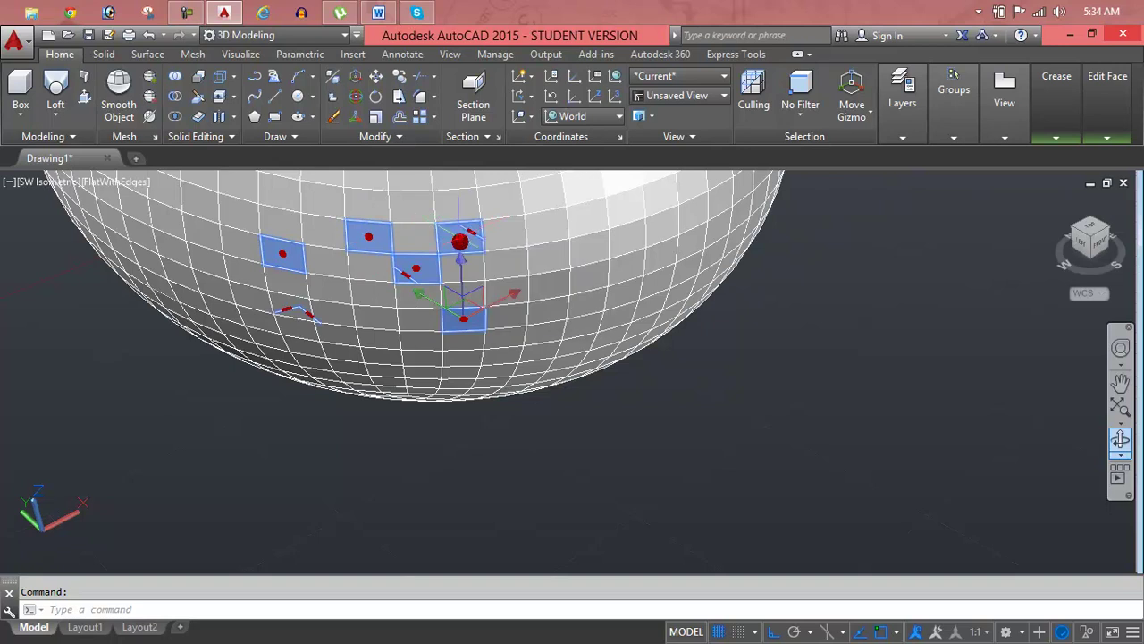
{"action": "left_click", "coordinate": [373, 295], "text": "ctrl"}
{"action": "left_click", "coordinate": [375, 318], "text": "ctrl"}
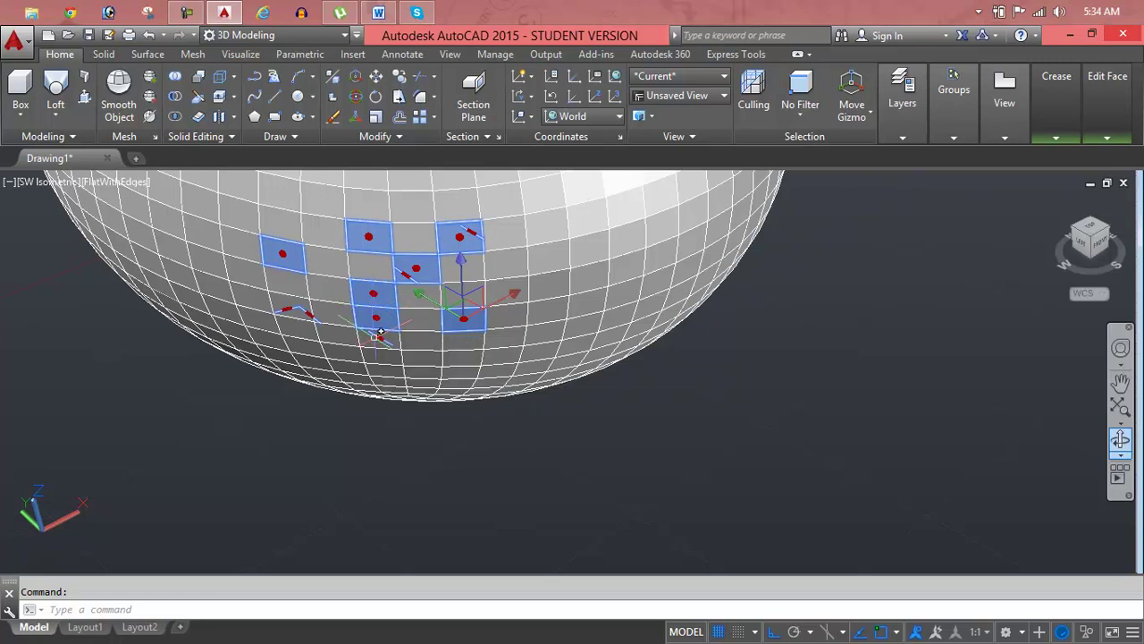
{"action": "left_click", "coordinate": [376, 339], "text": "ctrl"}
{"action": "left_click", "coordinate": [102, 55]}
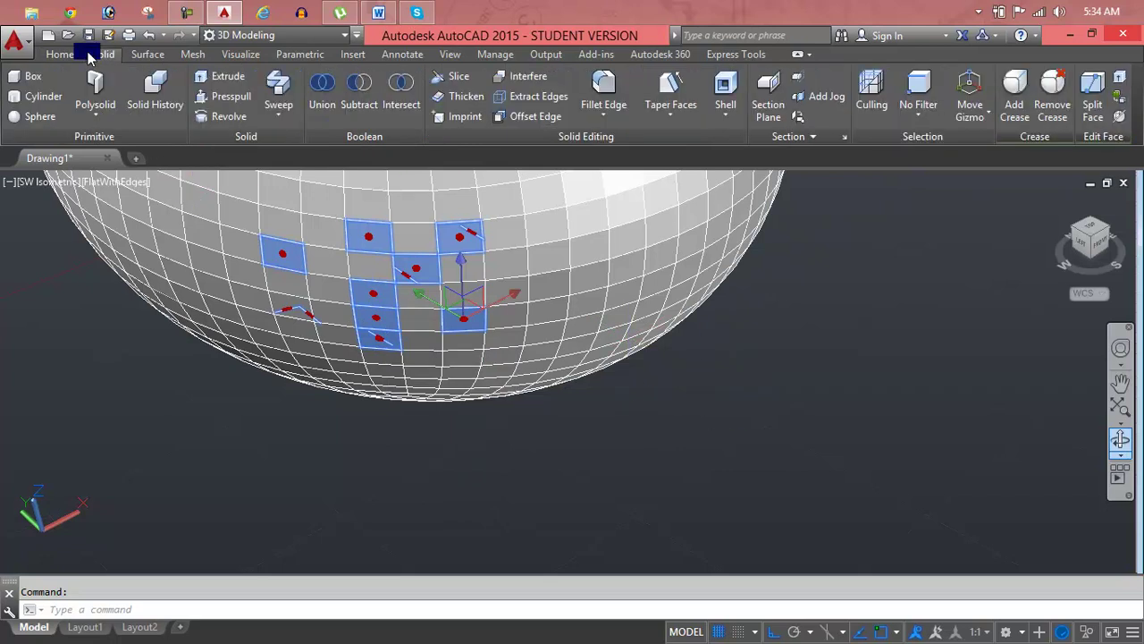
{"action": "left_click", "coordinate": [77, 57]}
Extrude the selected ellipsoid faces outward with a height of 3
{"action": "left_click", "coordinate": [192, 56]}
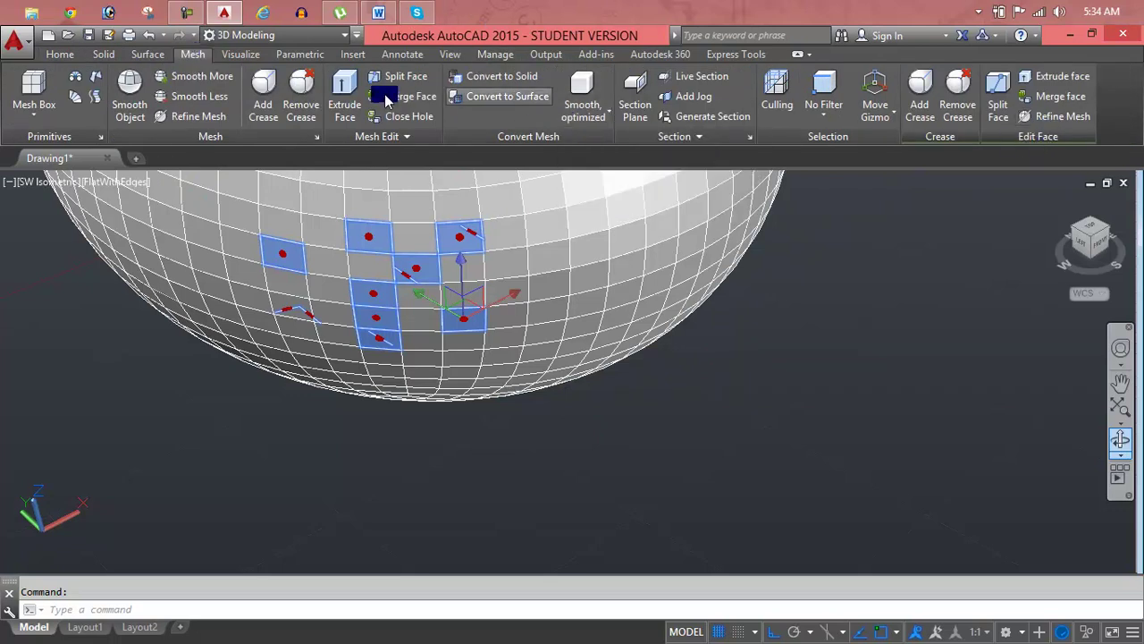
{"action": "left_click", "coordinate": [345, 98]}
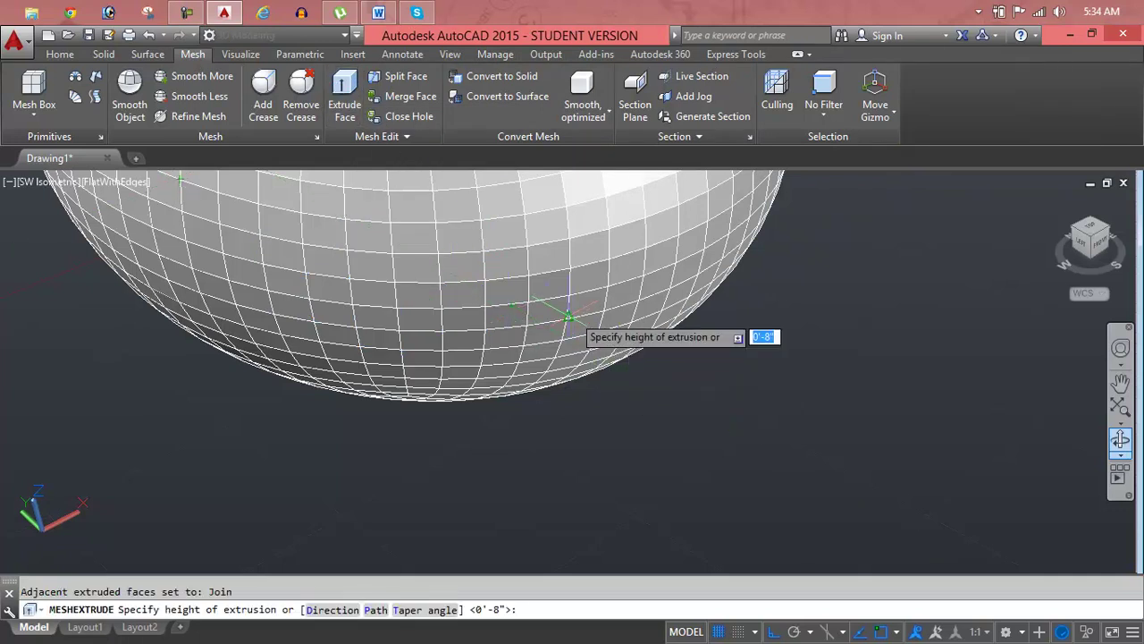
{"action": "type", "text": "3"}
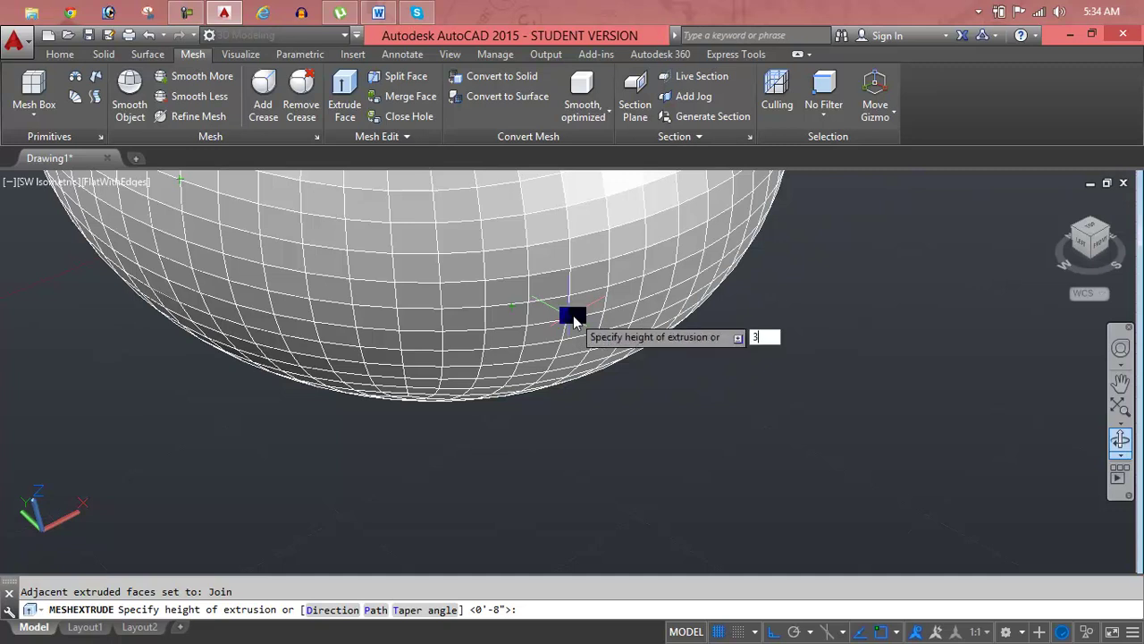
{"action": "key", "text": "Return"}
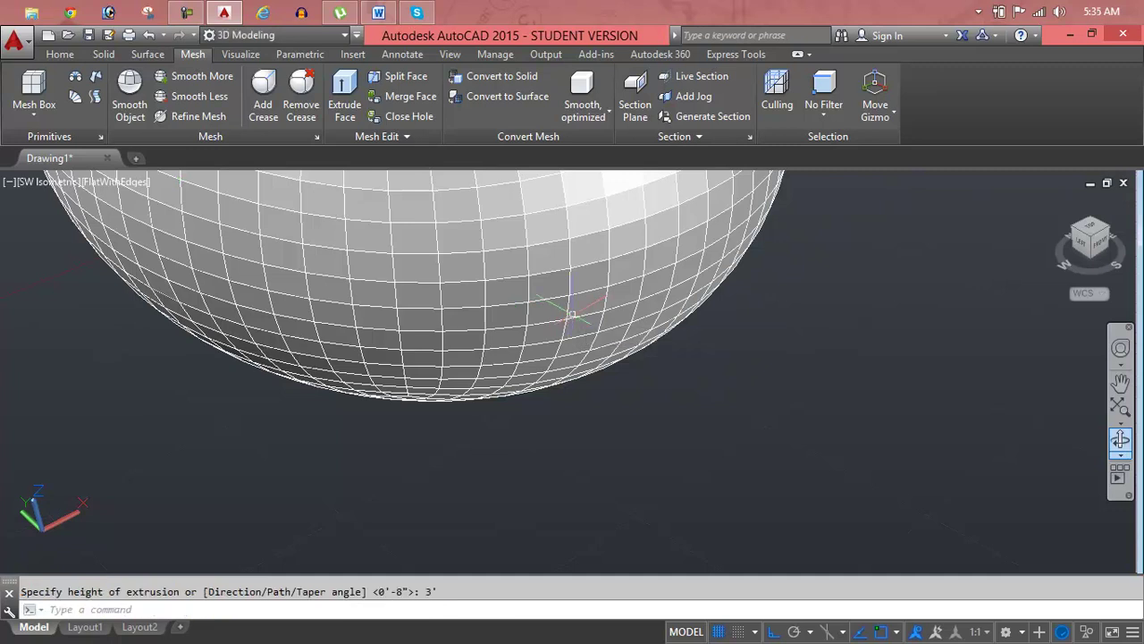
{"action": "scroll", "coordinate": [572, 313], "scroll_direction": "down", "scroll_amount": 5}
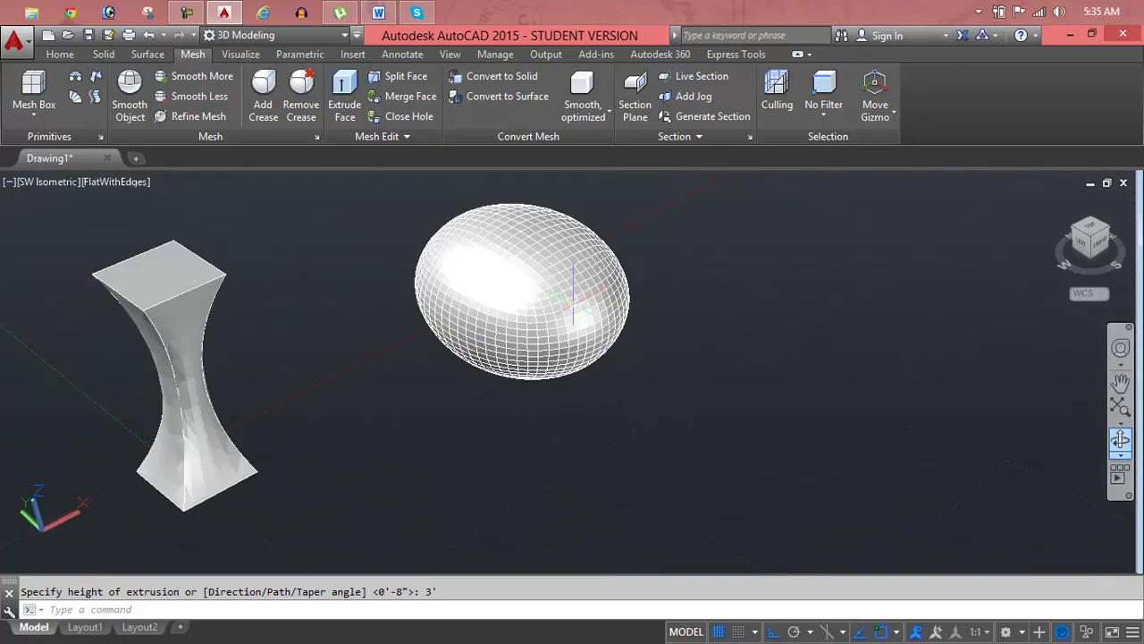
{"action": "scroll", "coordinate": [541, 311], "scroll_direction": "up", "scroll_amount": 5}
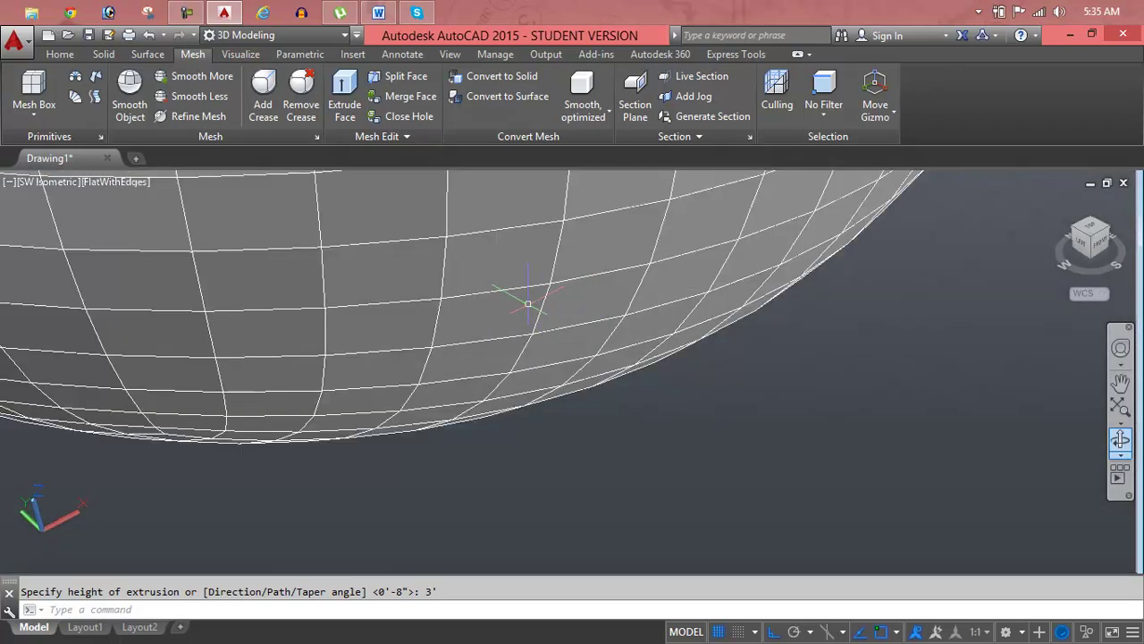
{"action": "key", "text": "Escape"}
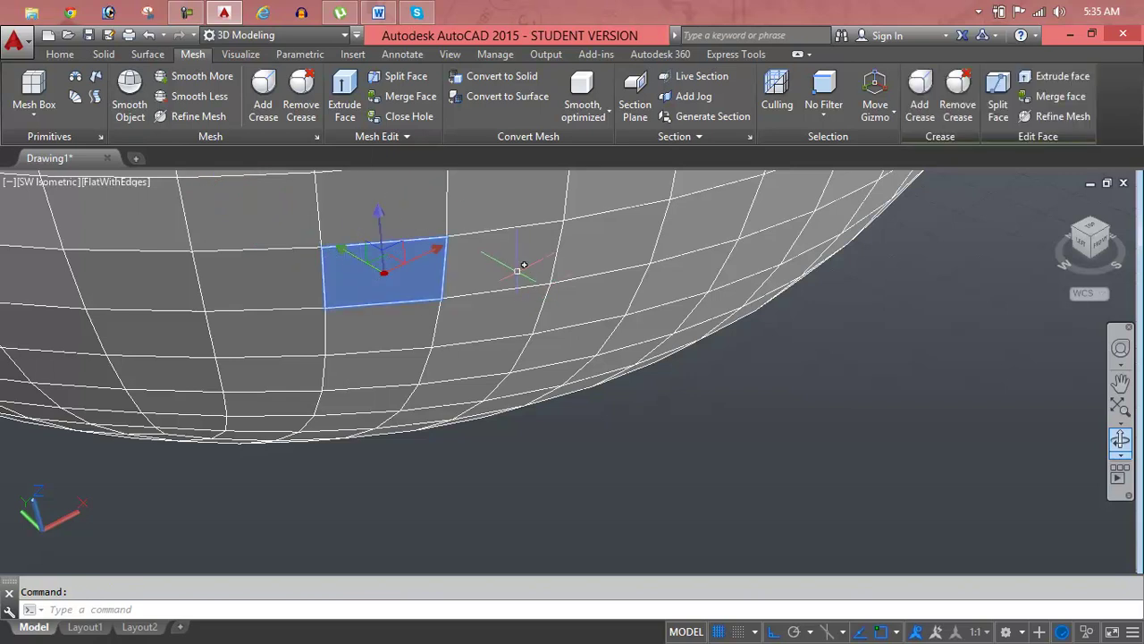
Extrude a band of underside faces downward by two picked height points, forming a flap
{"action": "left_click", "coordinate": [609, 256], "text": "ctrl"}
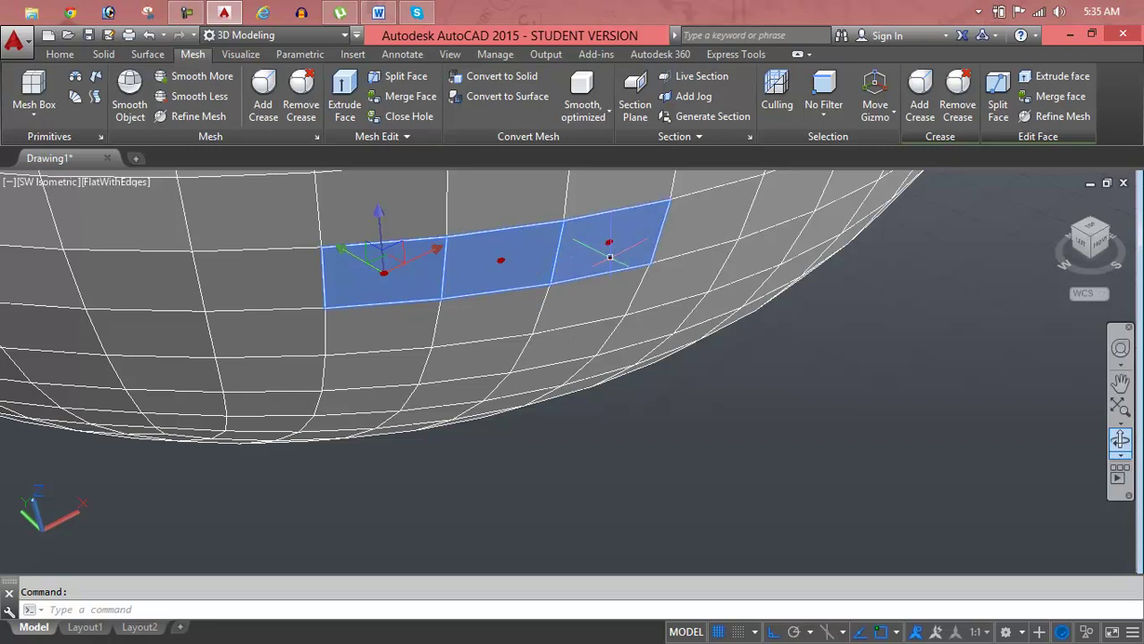
{"action": "left_click", "coordinate": [729, 219], "text": "ctrl"}
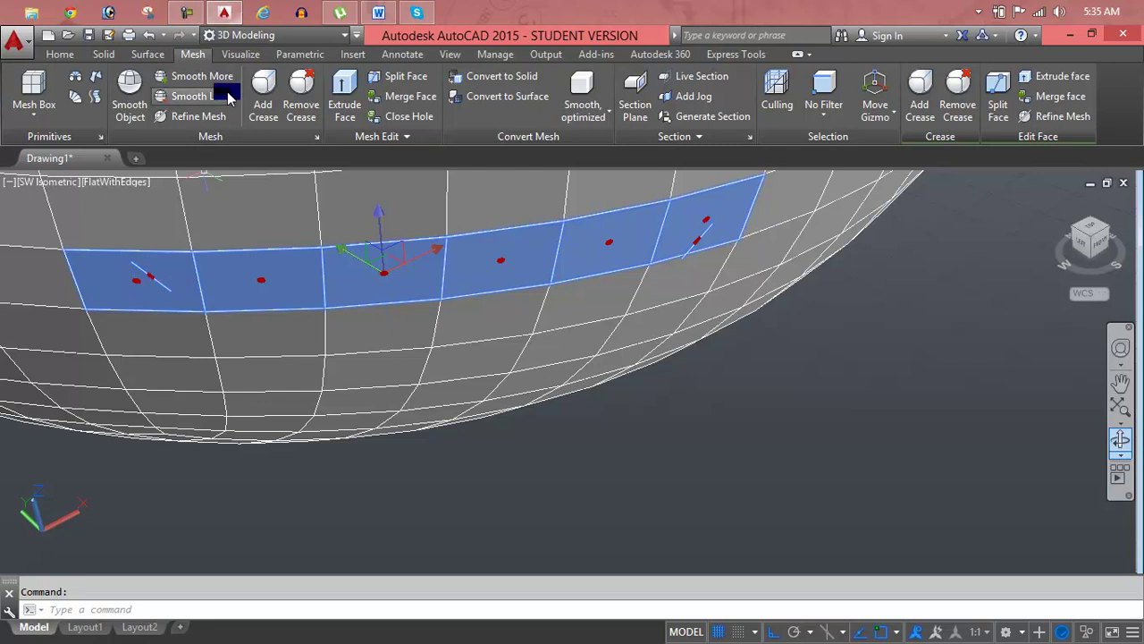
{"action": "left_click", "coordinate": [346, 94]}
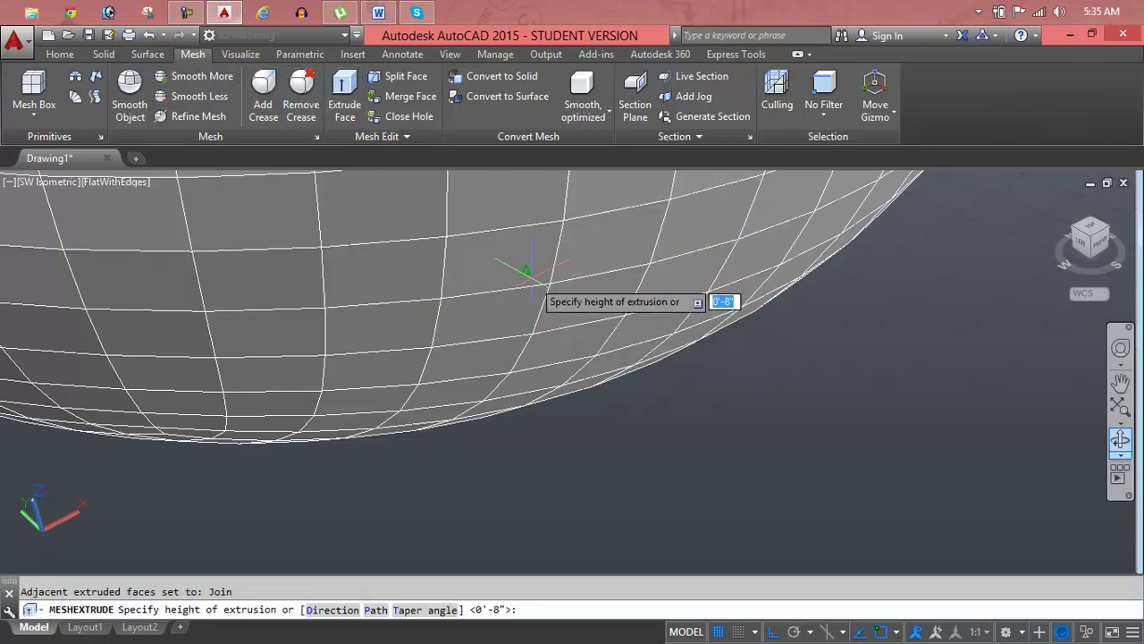
{"action": "left_click", "coordinate": [528, 272]}
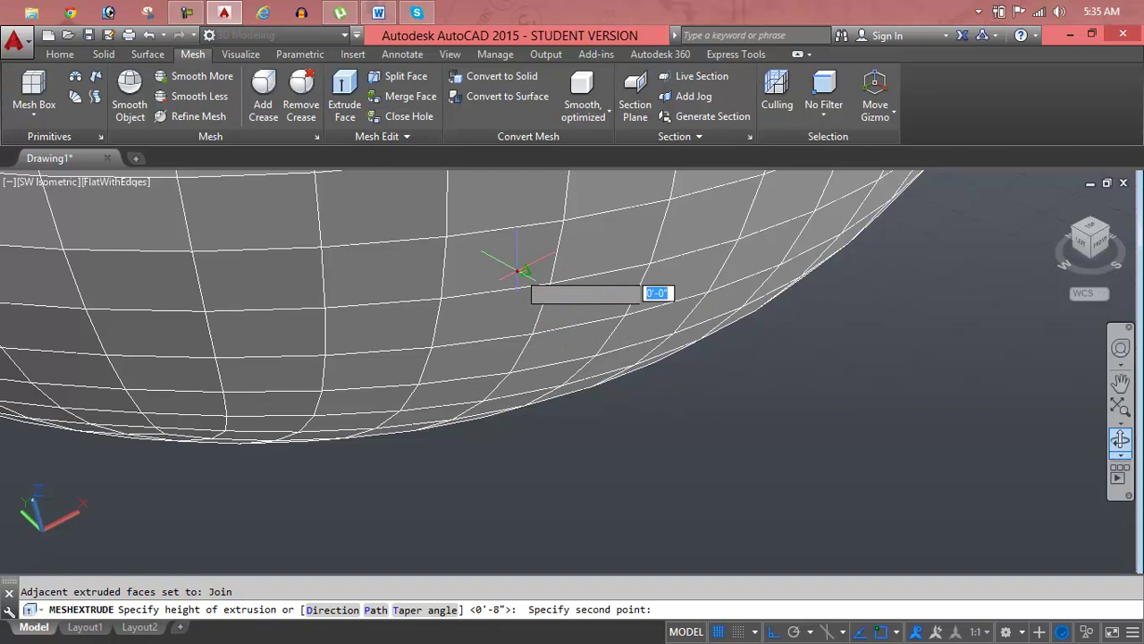
{"action": "left_click", "coordinate": [812, 360]}
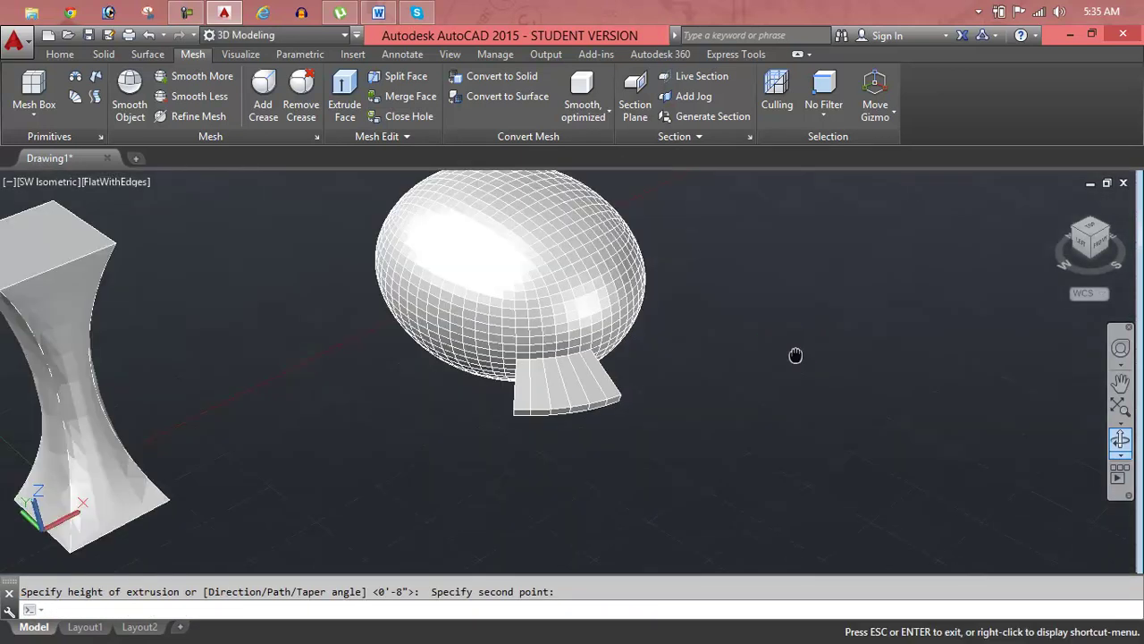
{"action": "key", "text": "Return"}
Start another extrusion on the flap faces, frame the hourglass column, then cancel it
{"action": "scroll", "coordinate": [530, 382], "scroll_direction": "up", "scroll_amount": 3}
{"action": "scroll", "coordinate": [530, 382], "scroll_direction": "up", "scroll_amount": 3}
{"action": "scroll", "coordinate": [531, 382], "scroll_direction": "down", "scroll_amount": 4}
{"action": "scroll", "coordinate": [531, 382], "scroll_direction": "down", "scroll_amount": 1}
{"action": "middle_click", "coordinate": [530, 382]}
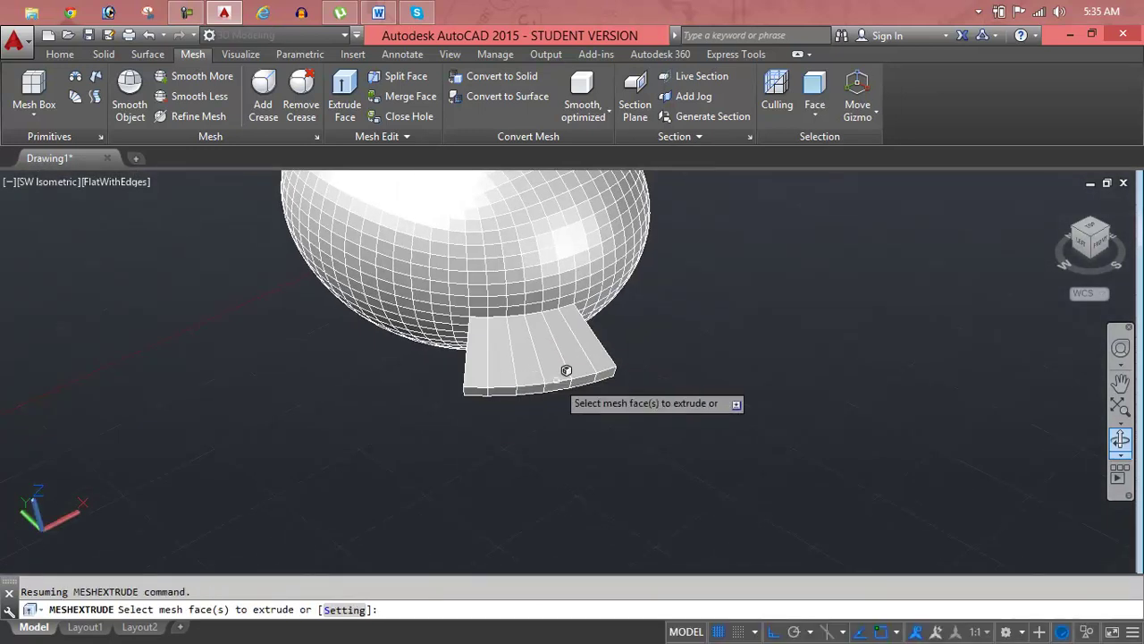
{"action": "left_click", "coordinate": [599, 351]}
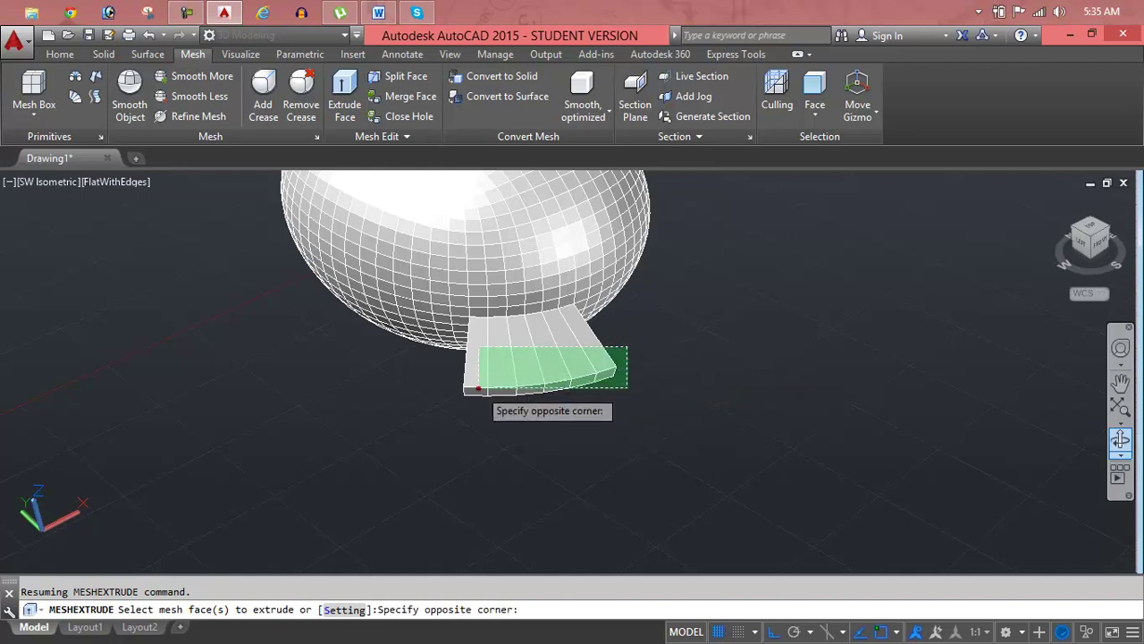
{"action": "left_click", "coordinate": [473, 391]}
{"action": "left_click", "coordinate": [489, 376]}
{"action": "middle_click_drag", "start_coordinate": [485, 383], "coordinate": [840, 387]}
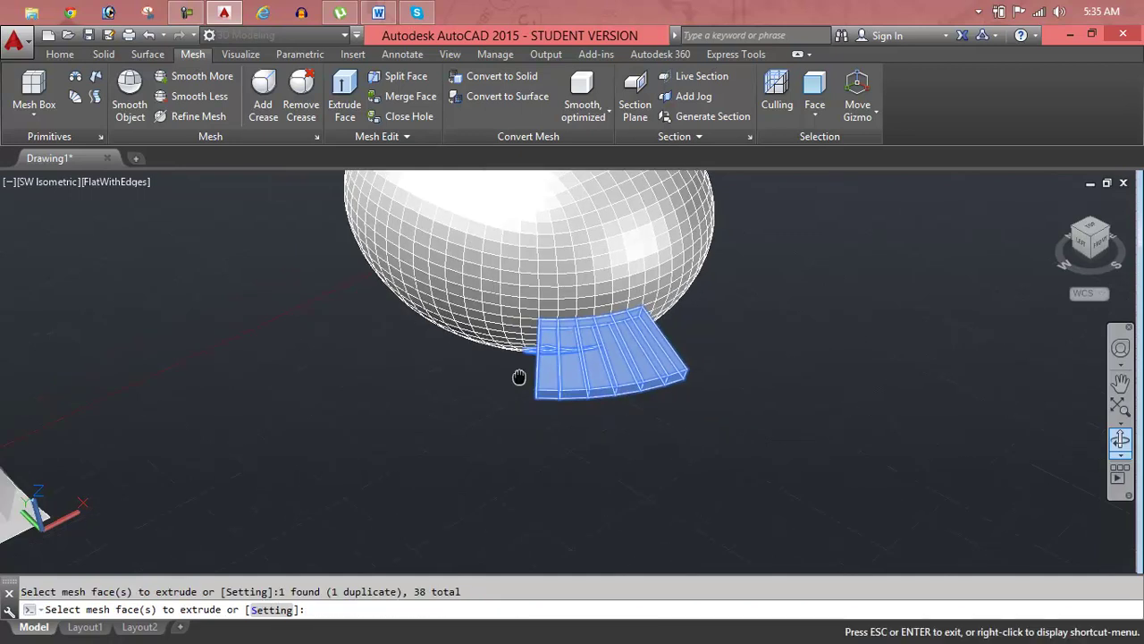
{"action": "scroll", "coordinate": [787, 402], "scroll_direction": "down", "scroll_amount": 3}
{"action": "scroll", "coordinate": [574, 382], "scroll_direction": "down", "scroll_amount": 1}
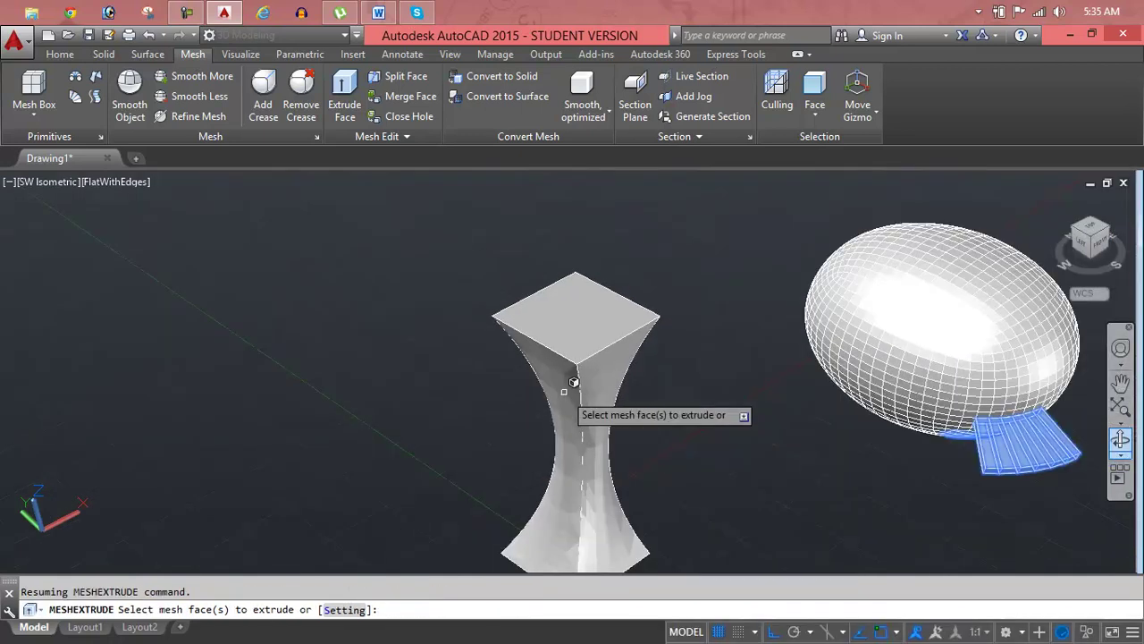
{"action": "middle_click_drag", "start_coordinate": [572, 424], "coordinate": [566, 344]}
{"action": "key", "text": "Escape"}
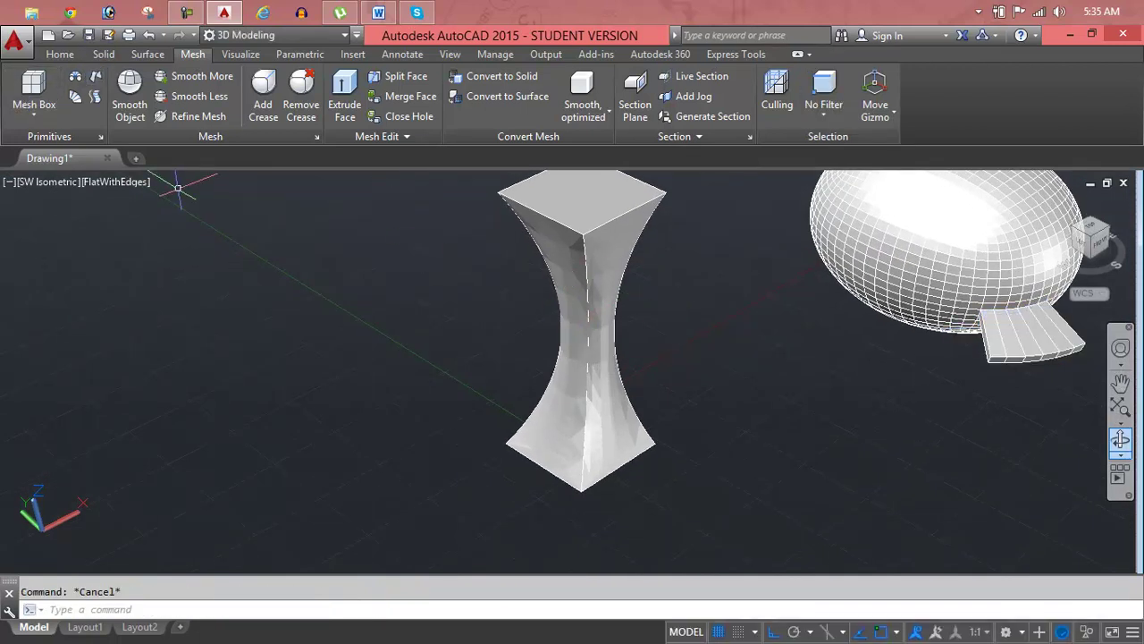
Try Refine Mesh on the hourglass column, then cancel the command
{"action": "left_click", "coordinate": [61, 52]}
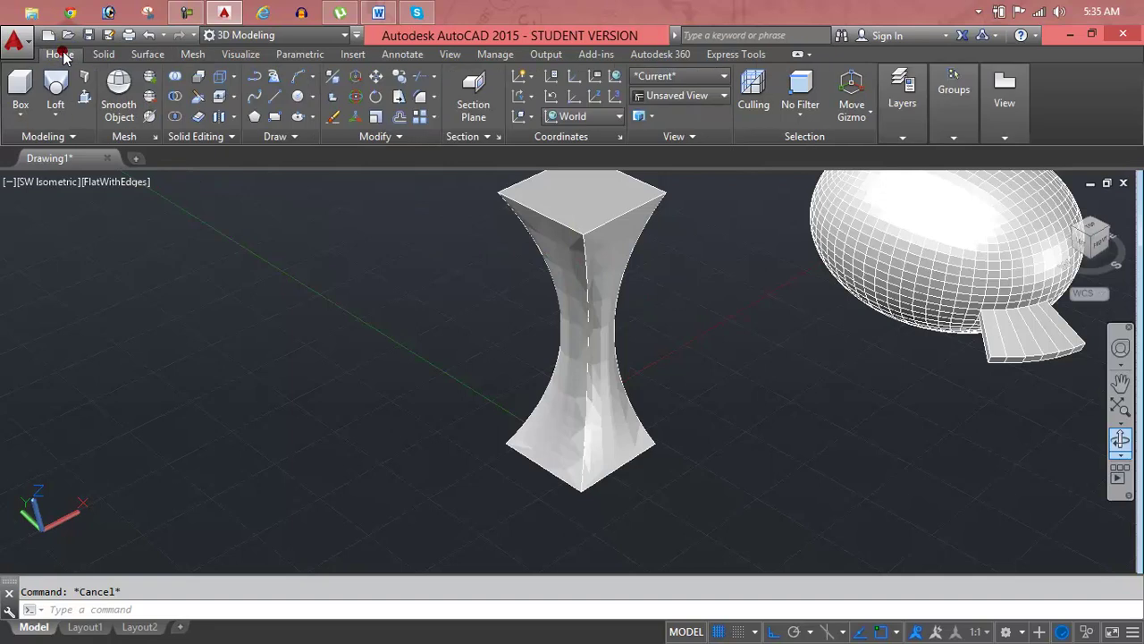
{"action": "left_click", "coordinate": [150, 111]}
{"action": "scroll", "coordinate": [515, 219], "scroll_direction": "down", "scroll_amount": 2}
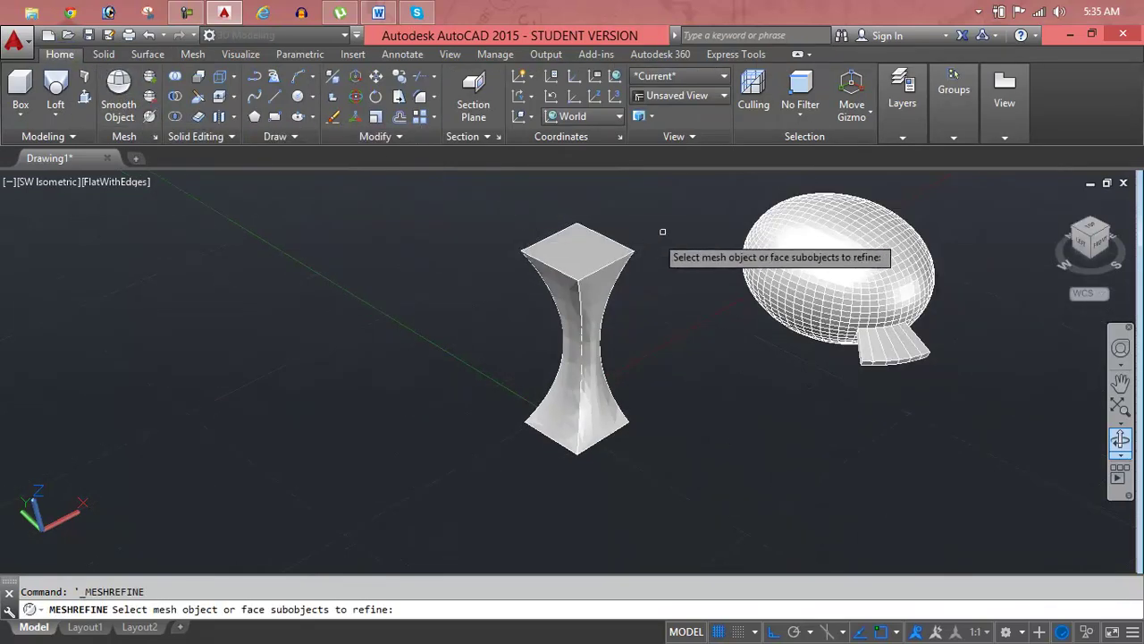
{"action": "left_click", "coordinate": [676, 230]}
{"action": "left_click", "coordinate": [465, 427]}
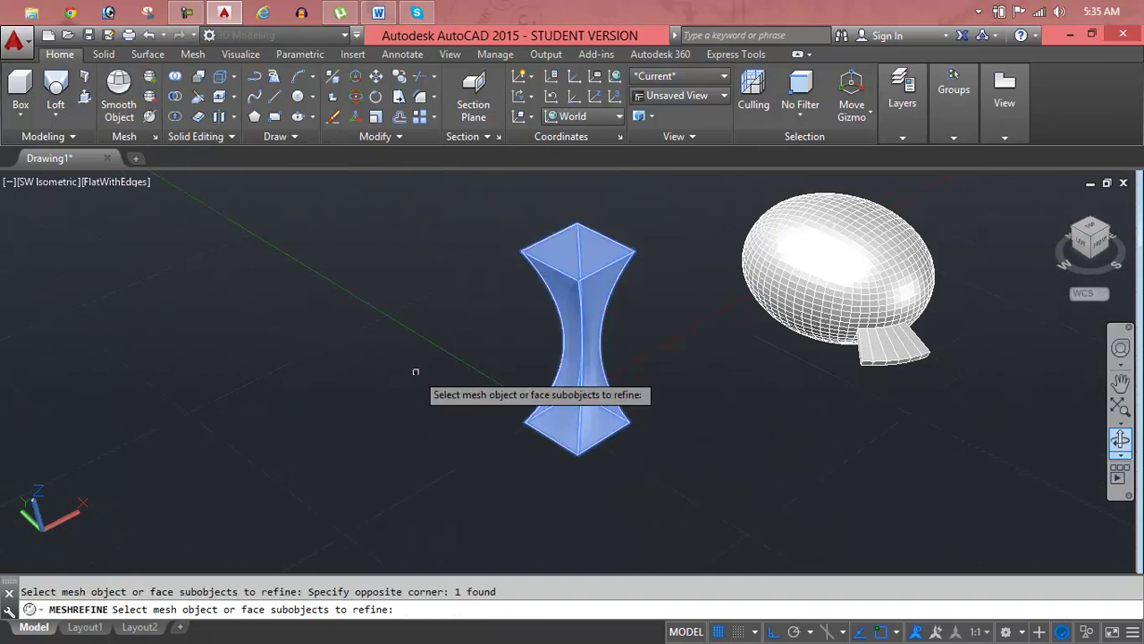
{"action": "key", "text": "Return"}
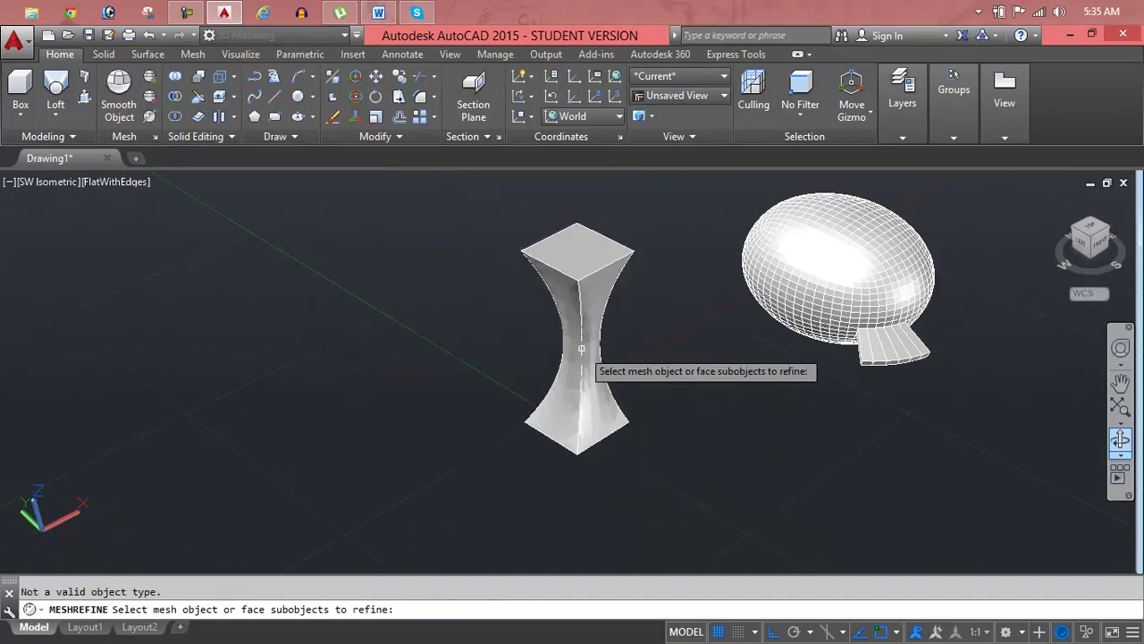
{"action": "scroll", "coordinate": [582, 351], "scroll_direction": "up", "scroll_amount": 4}
{"action": "scroll", "coordinate": [617, 296], "scroll_direction": "up", "scroll_amount": 4}
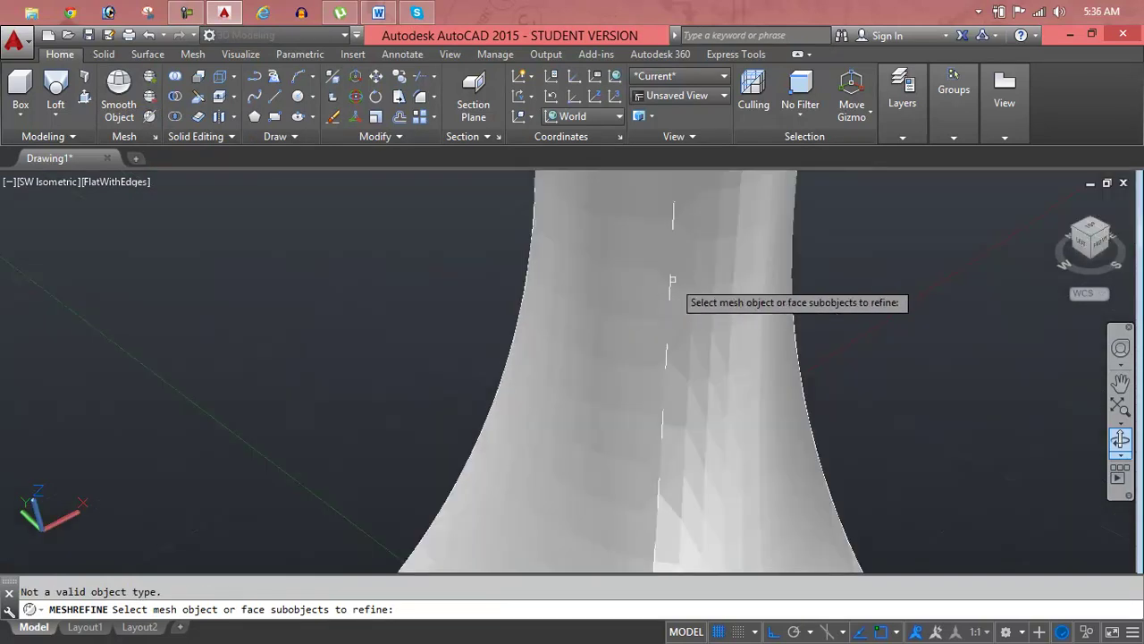
{"action": "key", "text": "Escape"}
Select the hourglass column and the ellipsoid mesh together and delete them
{"action": "left_click", "coordinate": [641, 284]}
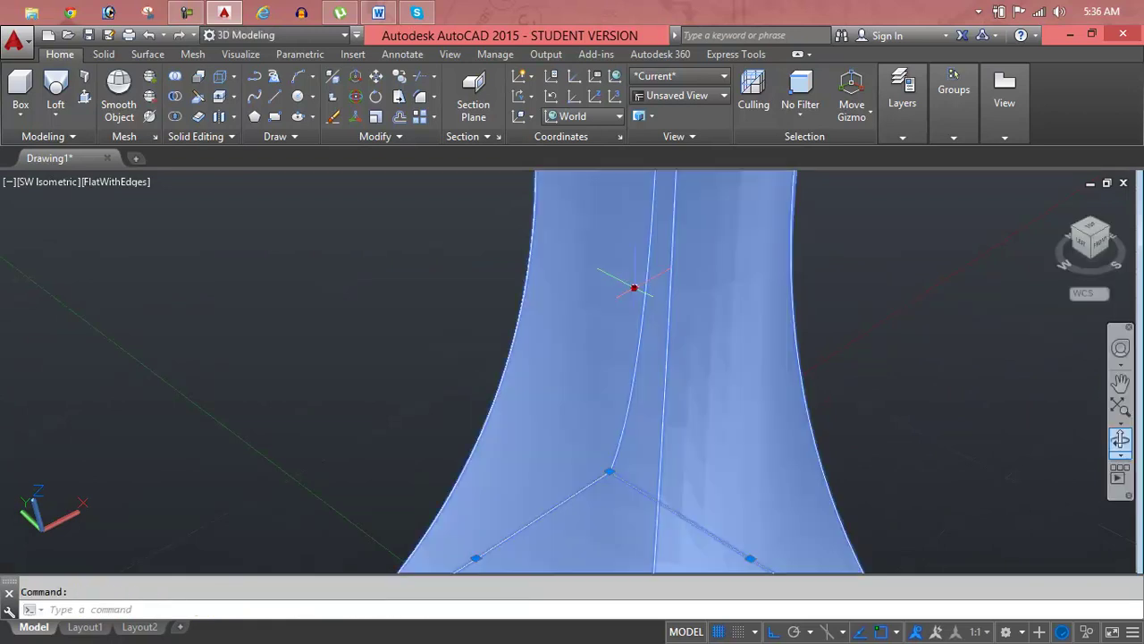
{"action": "scroll", "coordinate": [635, 289], "scroll_direction": "down", "scroll_amount": 3}
{"action": "middle_click_drag", "start_coordinate": [636, 289], "coordinate": [606, 330]}
{"action": "key", "text": "Escape"}
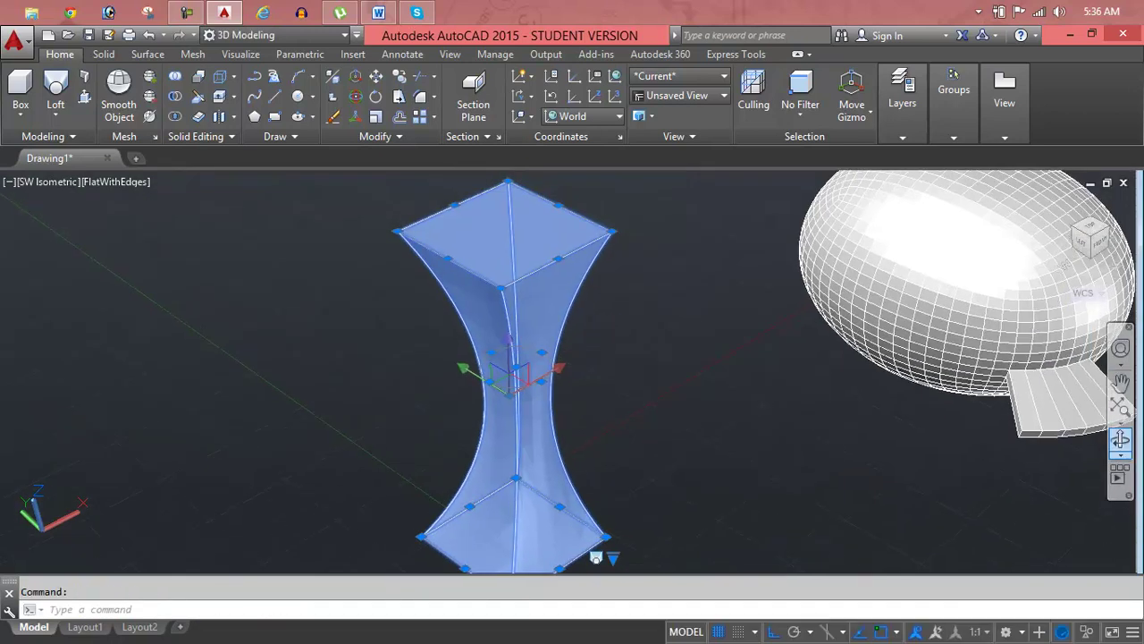
{"action": "scroll", "coordinate": [555, 409], "scroll_direction": "down", "scroll_amount": 1}
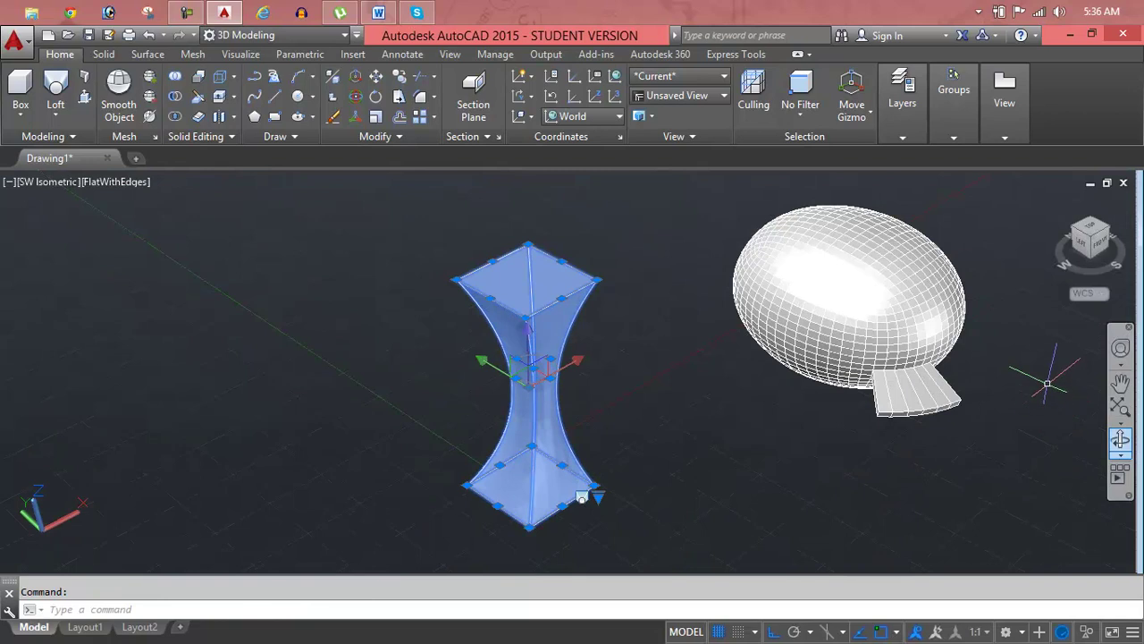
{"action": "left_click", "coordinate": [948, 313]}
{"action": "left_click", "coordinate": [432, 261]}
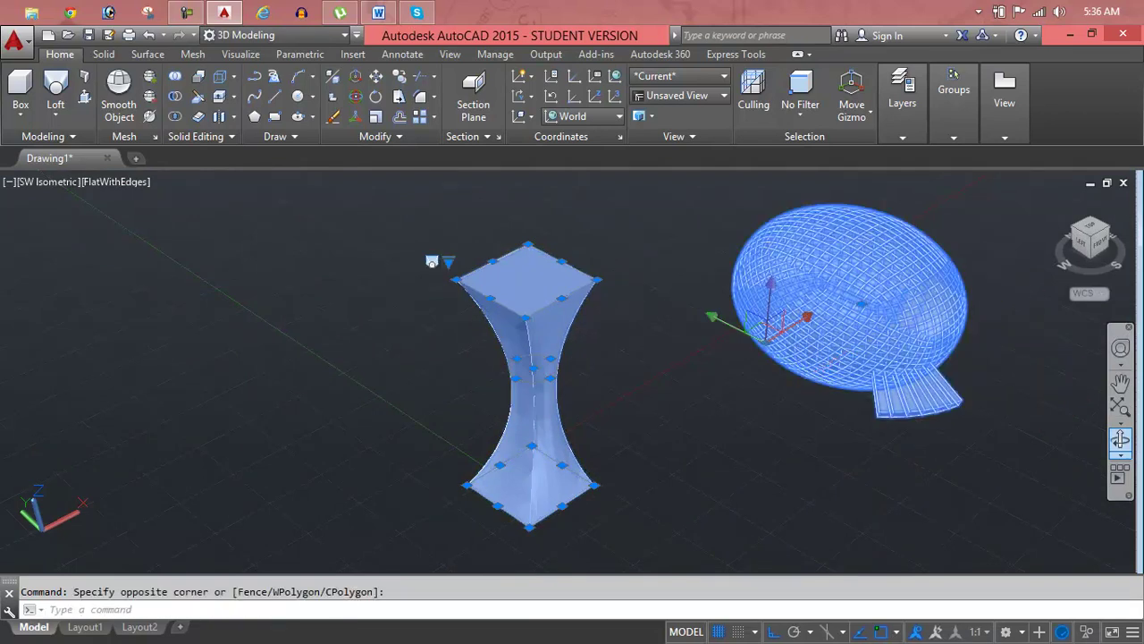
{"action": "key", "text": "Delete"}
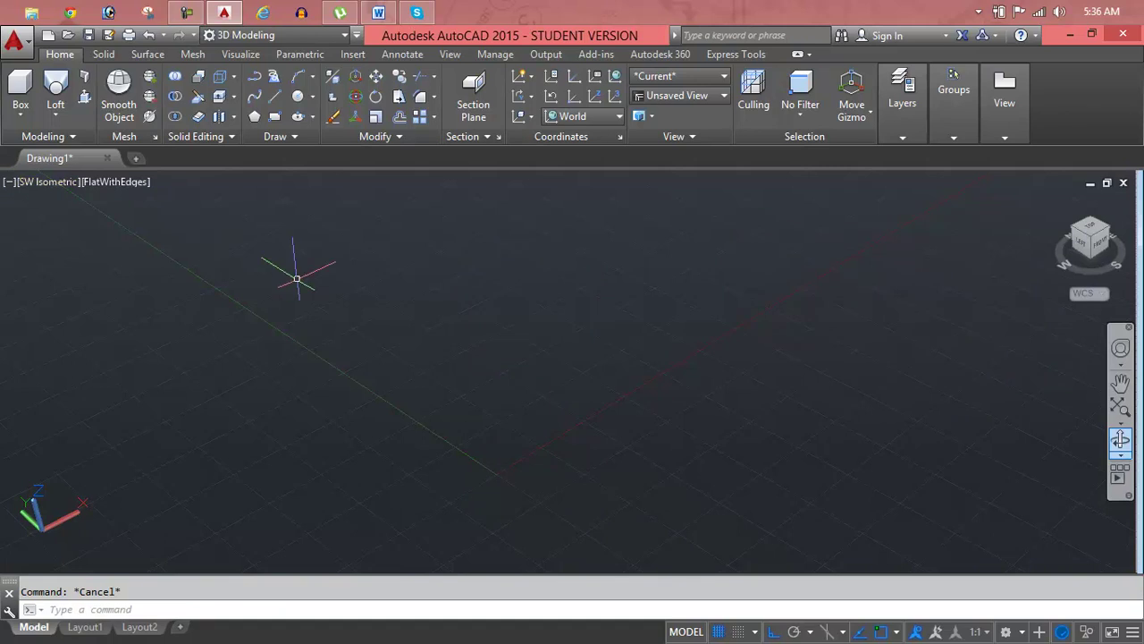
{"action": "type", "text": "rec"}
{"action": "key", "text": "Return"}
{"action": "left_click", "coordinate": [298, 279]}
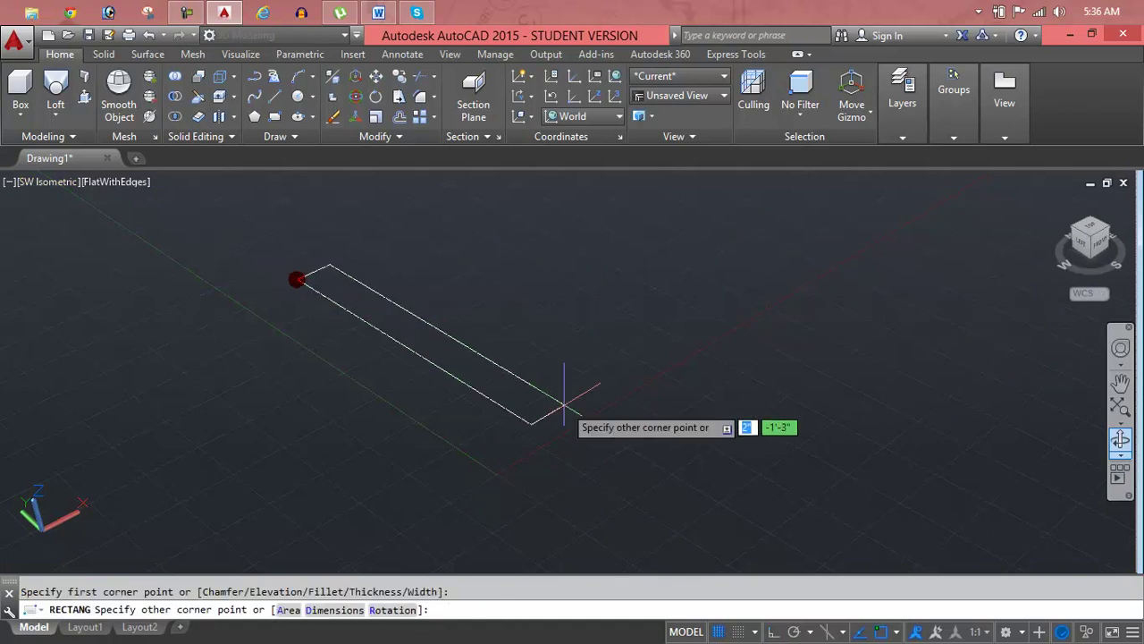
{"action": "left_click", "coordinate": [681, 281]}
{"action": "middle_click_drag", "start_coordinate": [666, 237], "coordinate": [703, 378]}
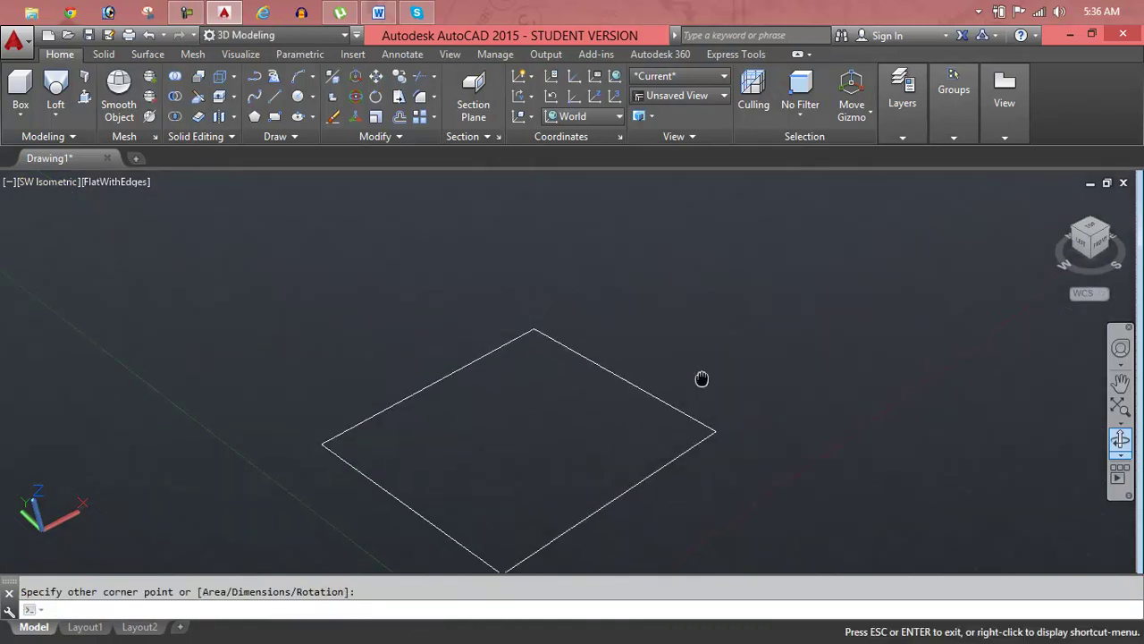
{"action": "type", "text": "Ext"}
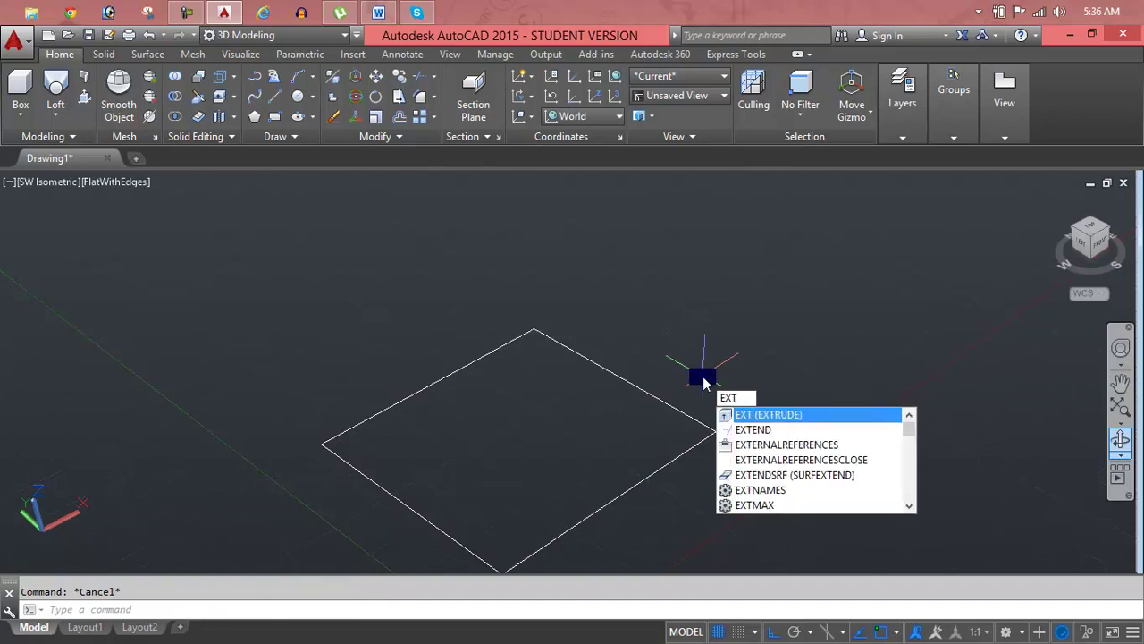
{"action": "key", "text": "Return"}
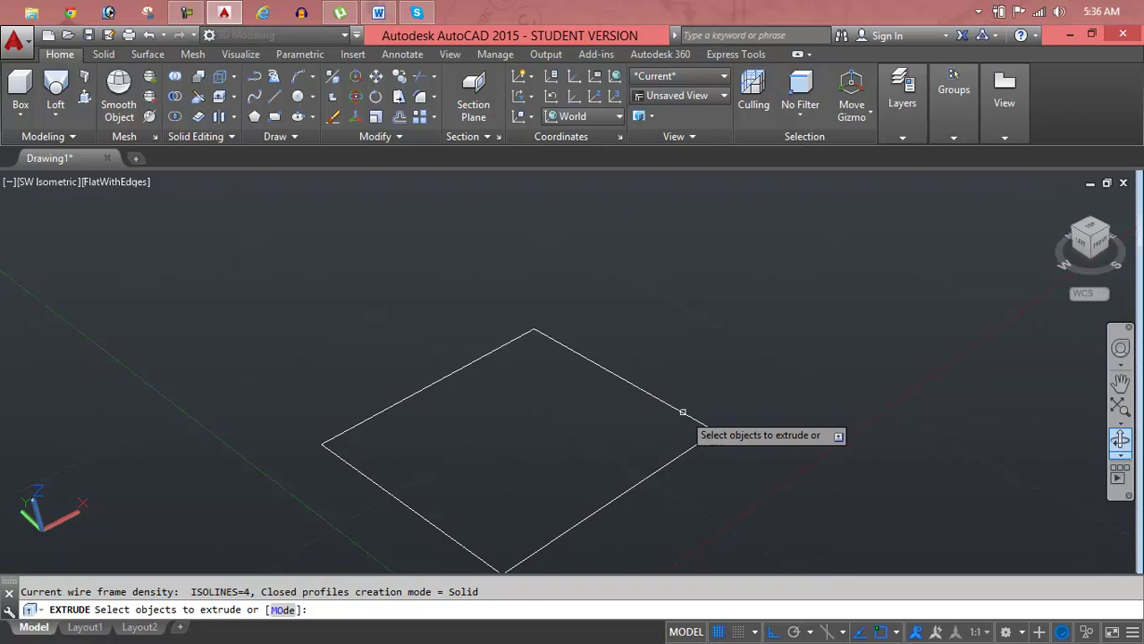
{"action": "left_click", "coordinate": [683, 413]}
{"action": "right_click", "coordinate": [693, 356]}
{"action": "left_click", "coordinate": [707, 364]}
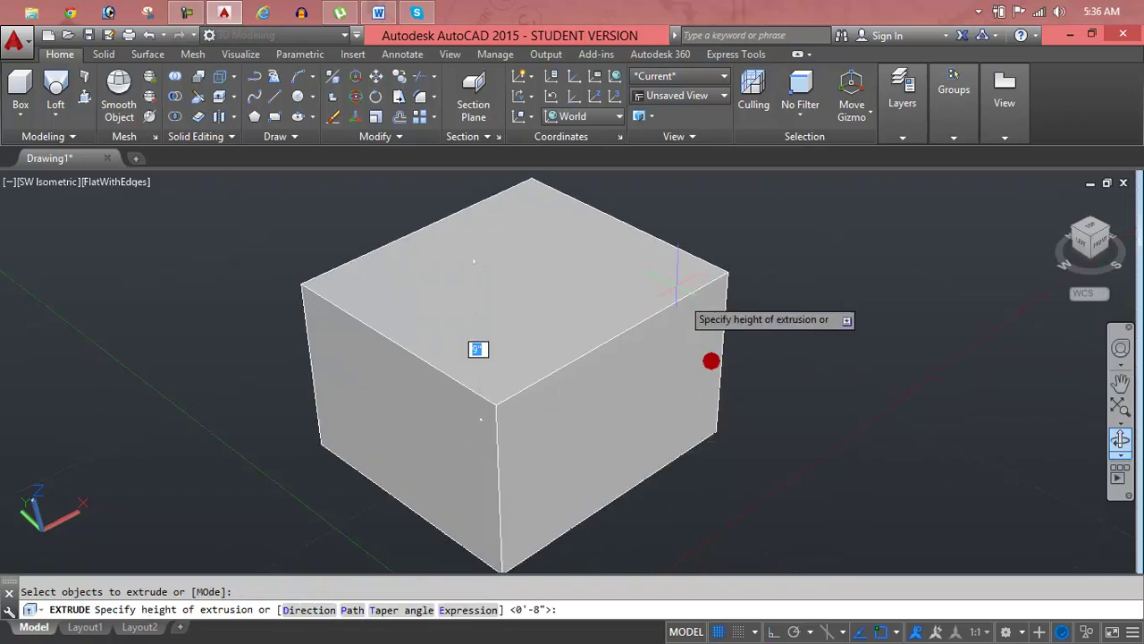
{"action": "left_click", "coordinate": [665, 239]}
{"action": "scroll", "coordinate": [537, 232], "scroll_direction": "down", "scroll_amount": 2}
{"action": "scroll", "coordinate": [505, 279], "scroll_direction": "down", "scroll_amount": 1}
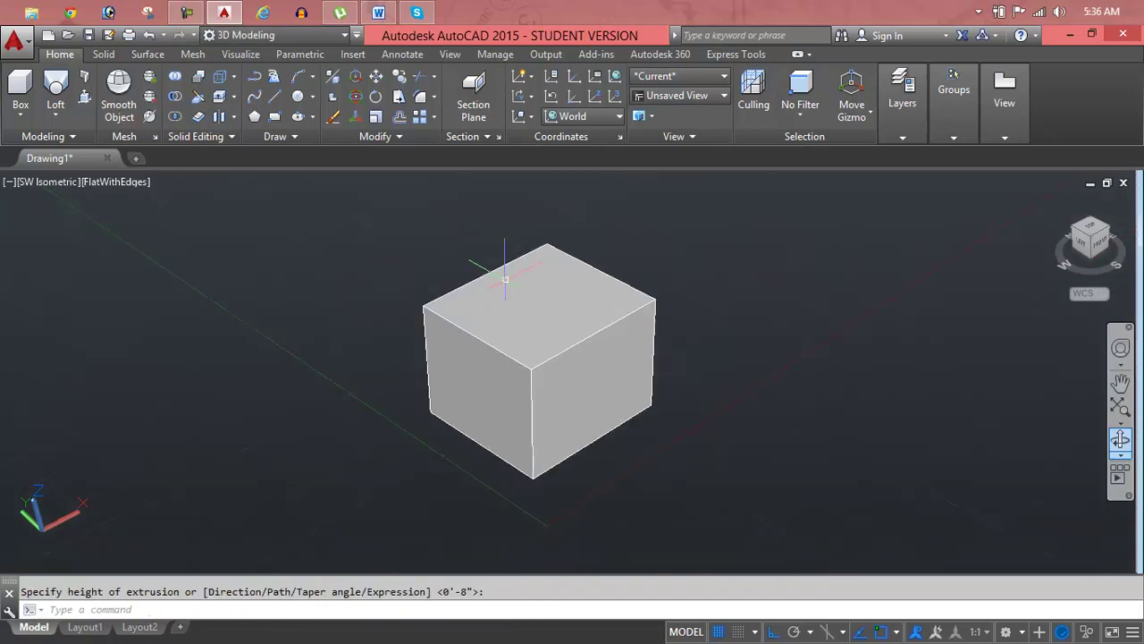
{"action": "left_click", "coordinate": [150, 117]}
{"action": "left_click", "coordinate": [728, 225]}
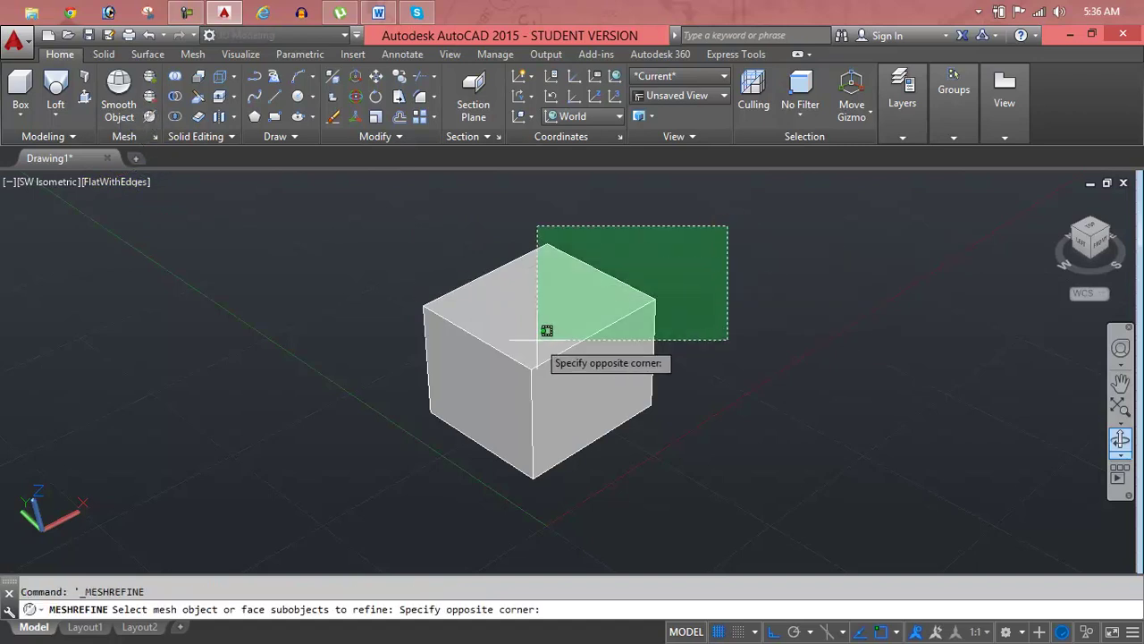
{"action": "left_click", "coordinate": [389, 493]}
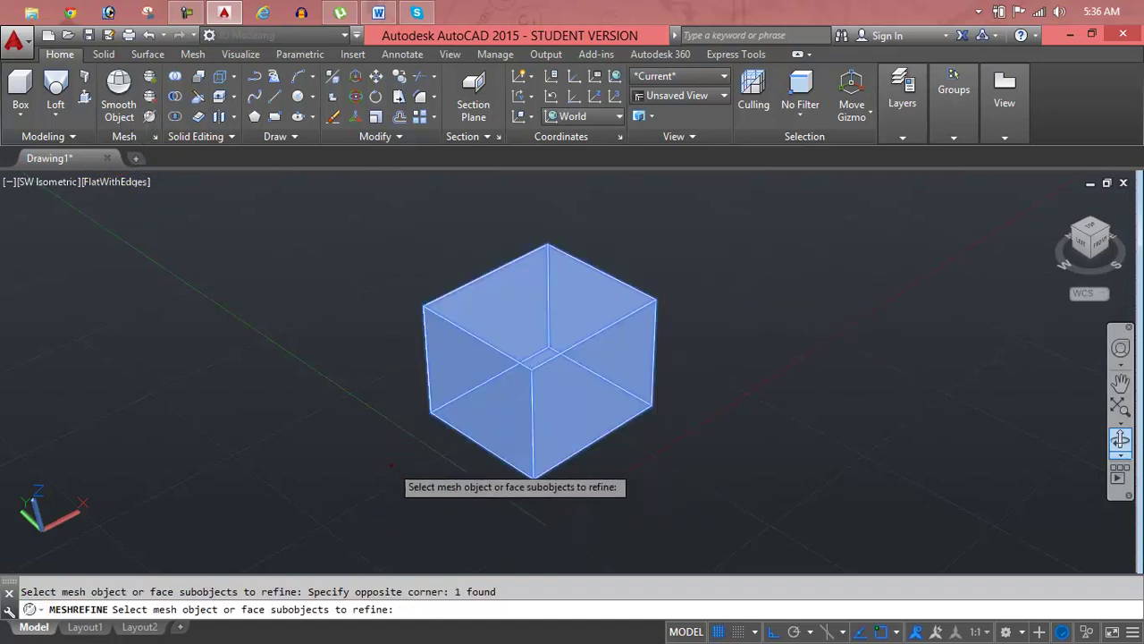
{"action": "key", "text": "Return"}
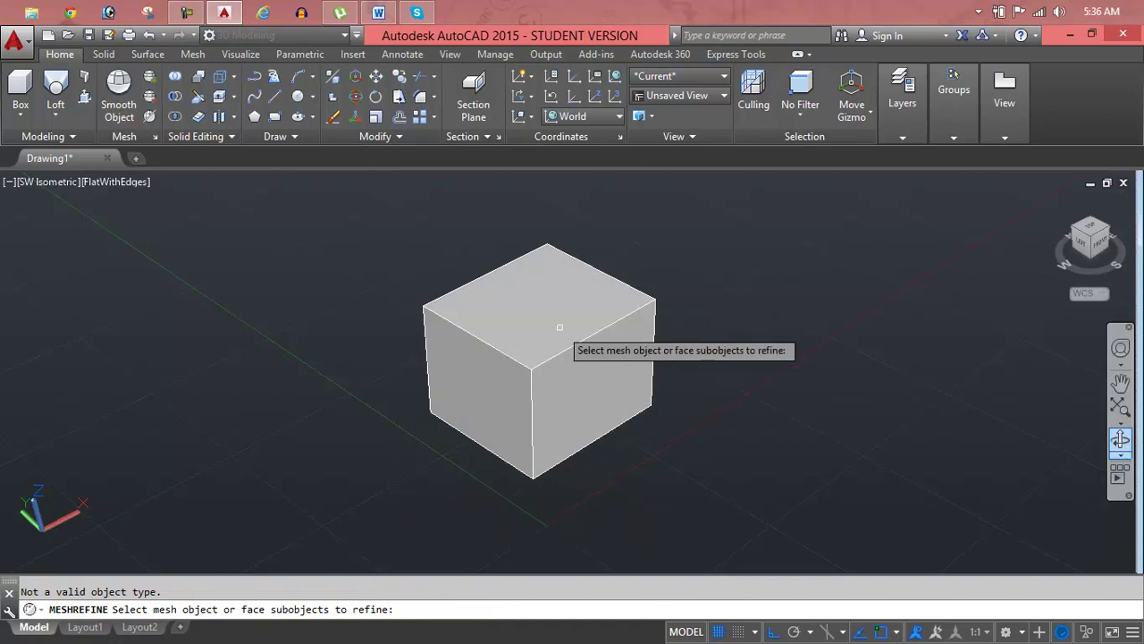
{"action": "left_click", "coordinate": [559, 327]}
{"action": "key", "text": "Return"}
{"action": "left_click", "coordinate": [567, 339]}
{"action": "key", "text": "Return"}
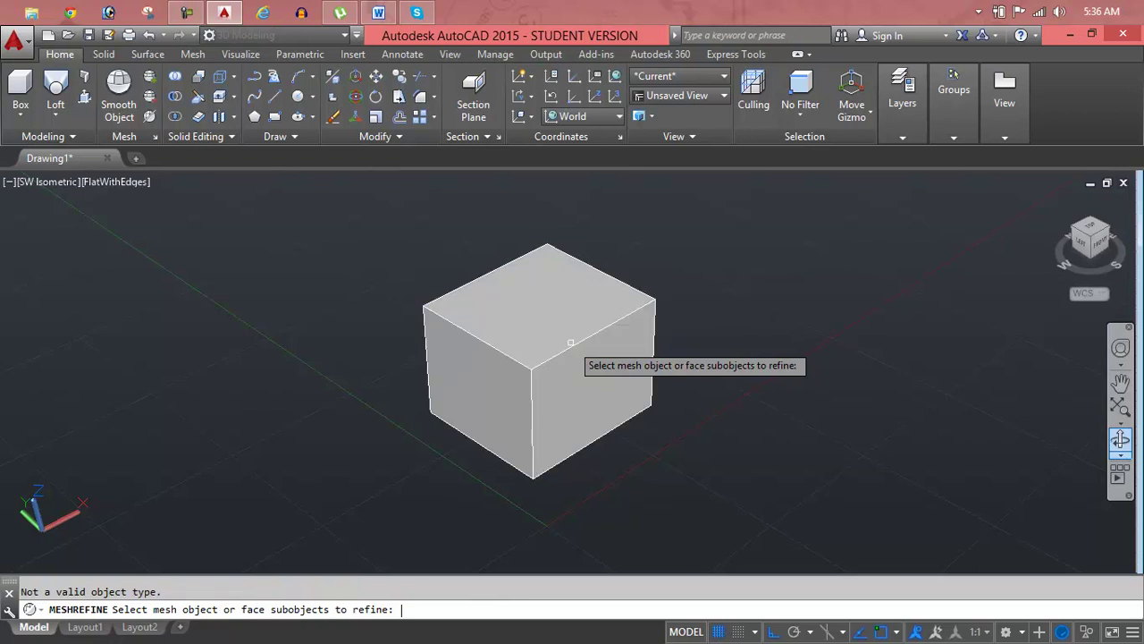
{"action": "key", "text": "Escape"}
{"action": "left_click", "coordinate": [570, 341]}
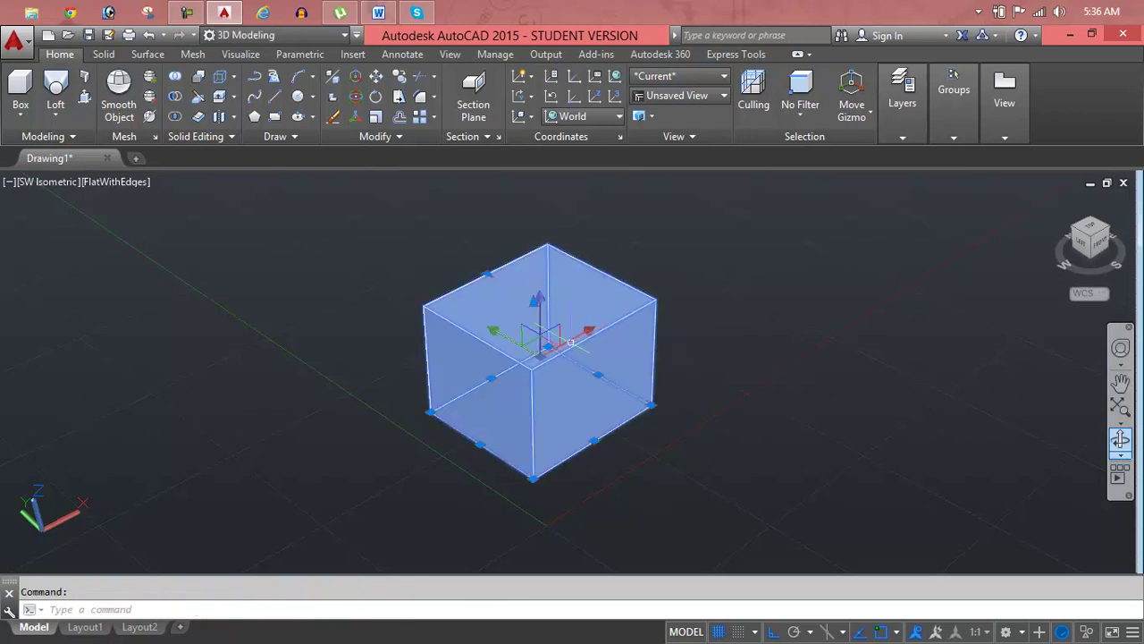
{"action": "key", "text": "Escape"}
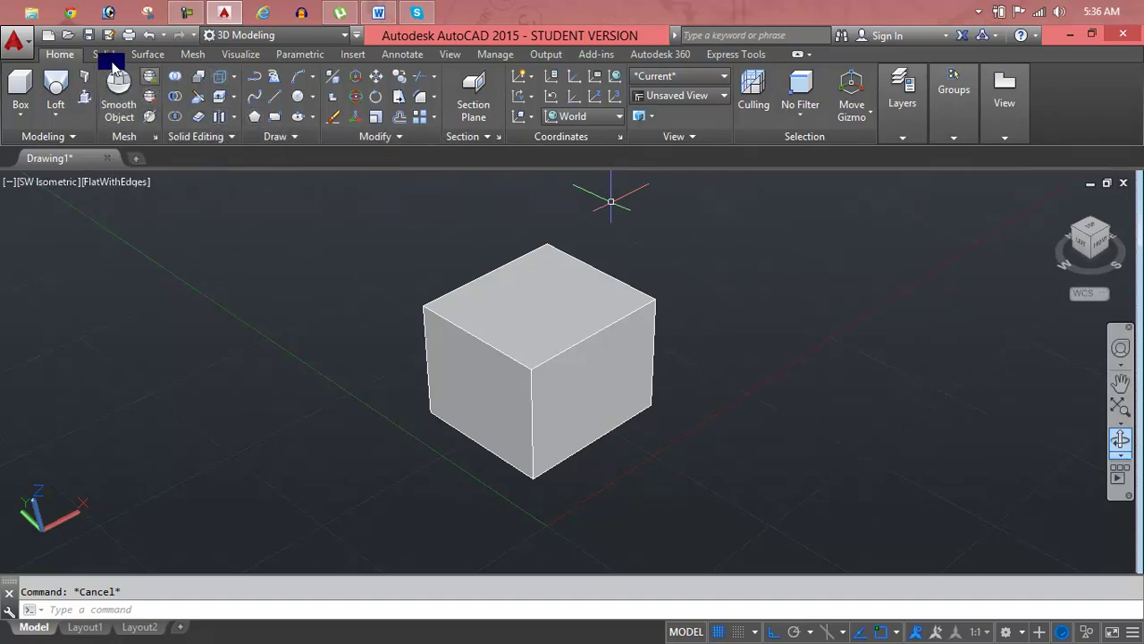
Draw a mesh box beside the cube by picking two base corners and a height
{"action": "left_click", "coordinate": [189, 54]}
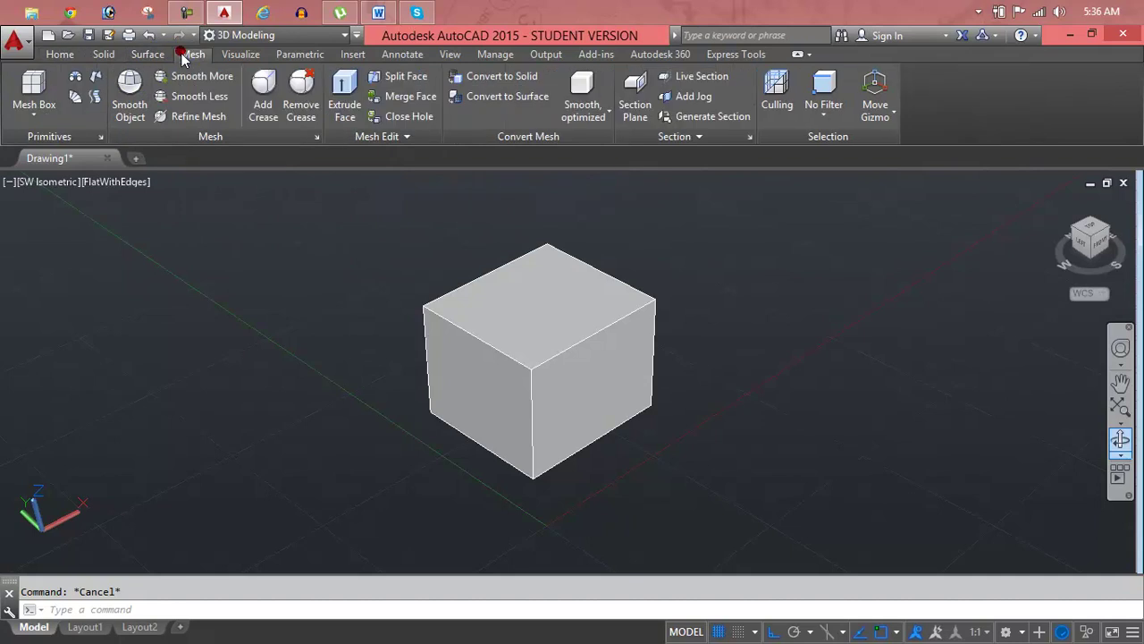
{"action": "left_click", "coordinate": [34, 109]}
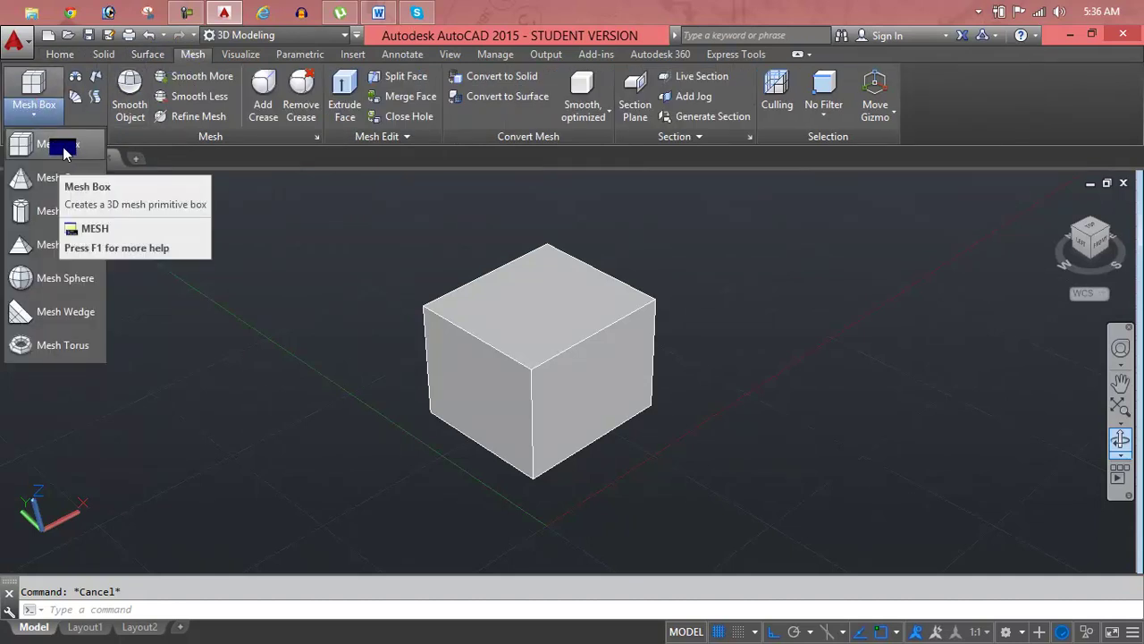
{"action": "left_click", "coordinate": [64, 153]}
{"action": "middle_click_drag", "start_coordinate": [353, 263], "coordinate": [235, 266]}
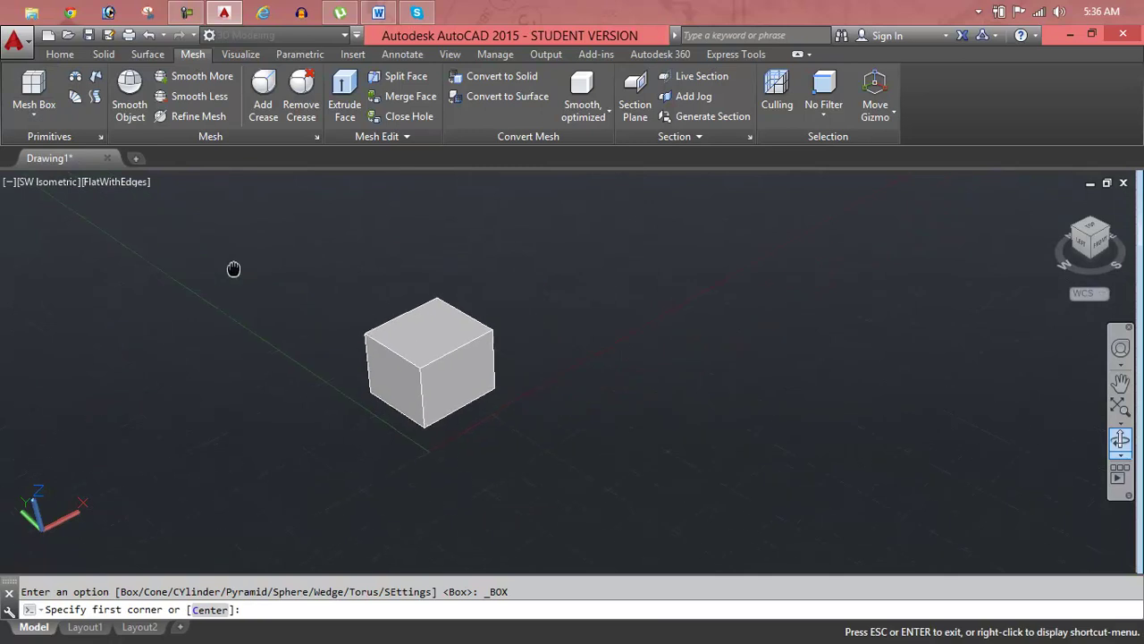
{"action": "left_click", "coordinate": [642, 330]}
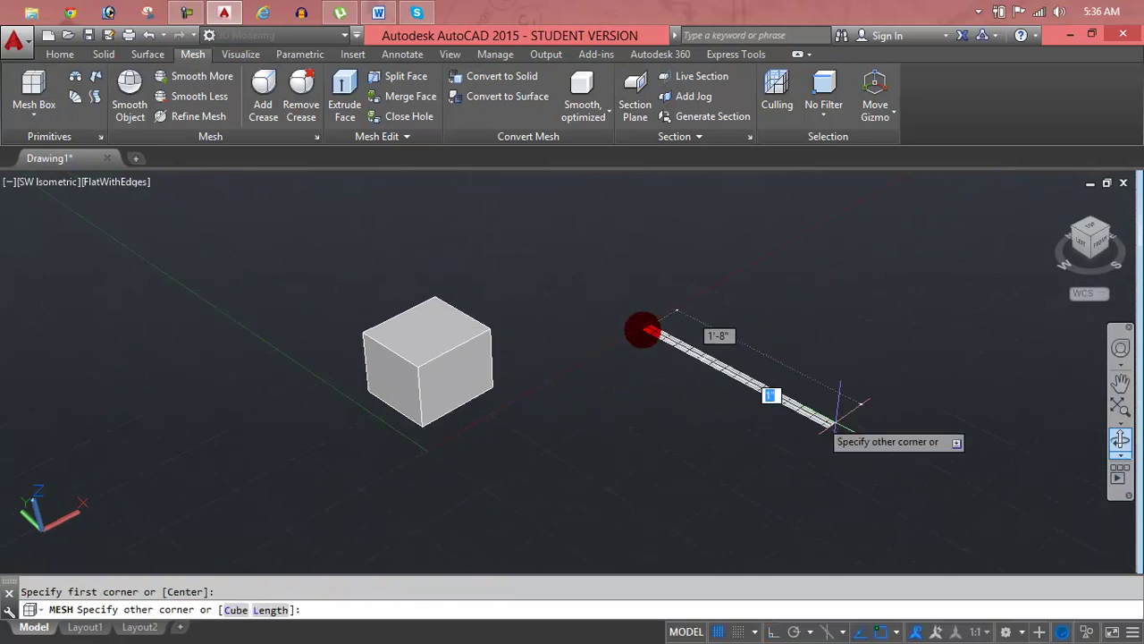
{"action": "left_click", "coordinate": [827, 333]}
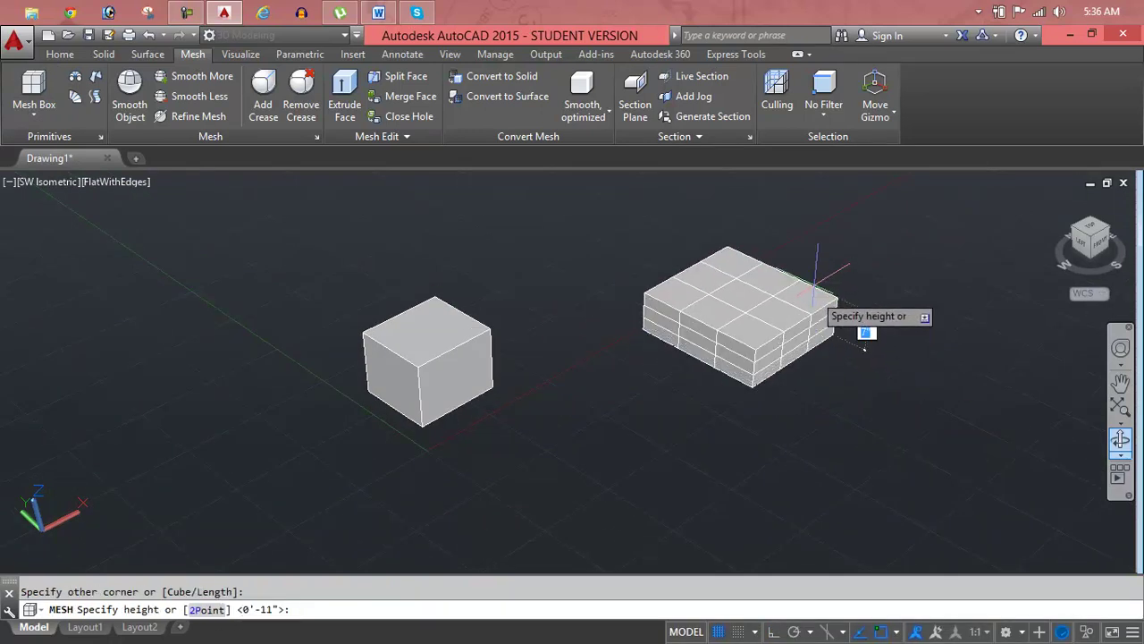
{"action": "left_click", "coordinate": [813, 248]}
Select the centre faces of the mesh box's top, right and left sides
{"action": "scroll", "coordinate": [813, 248], "scroll_direction": "down", "scroll_amount": 2}
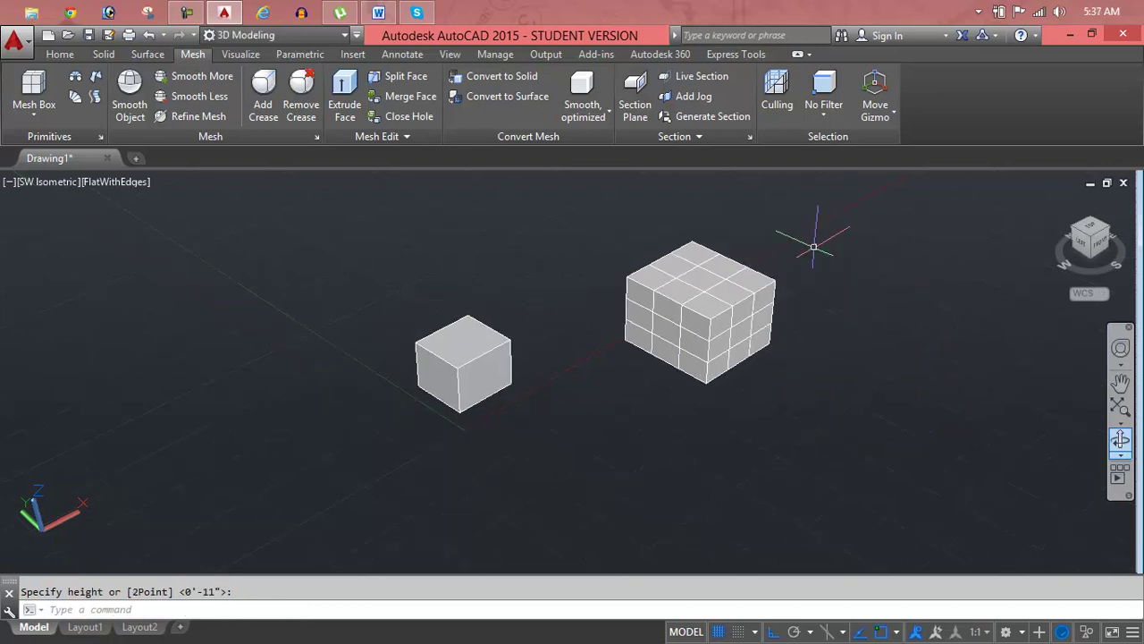
{"action": "middle_click_drag", "start_coordinate": [812, 245], "coordinate": [725, 253]}
{"action": "scroll", "coordinate": [577, 273], "scroll_direction": "up", "scroll_amount": 2}
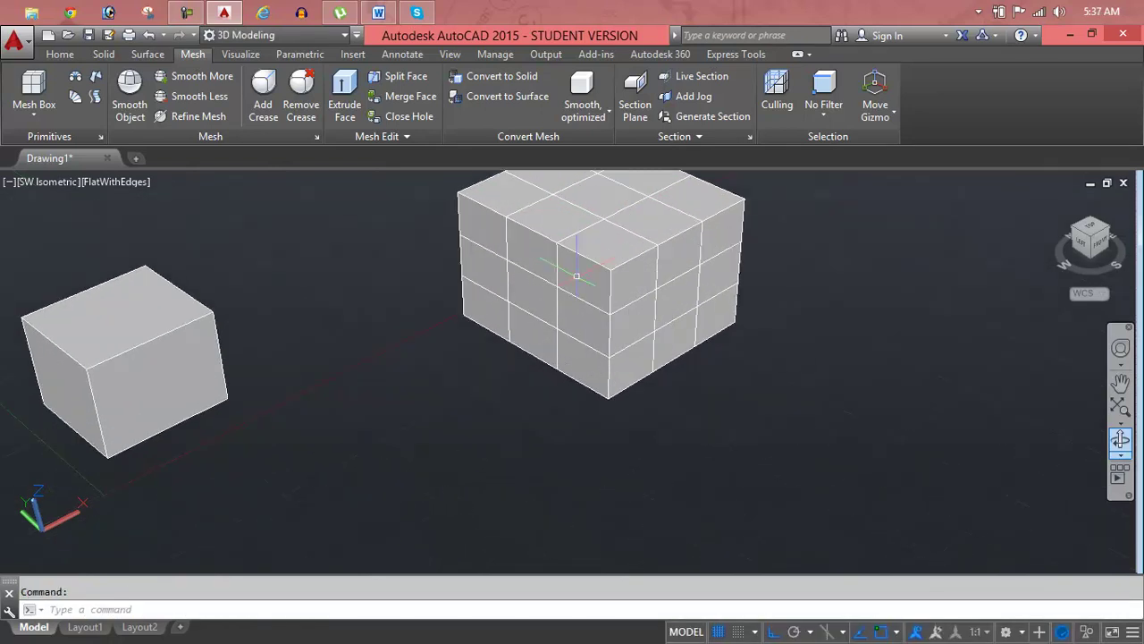
{"action": "middle_click_drag", "start_coordinate": [577, 273], "coordinate": [473, 413], "text": "shift"}
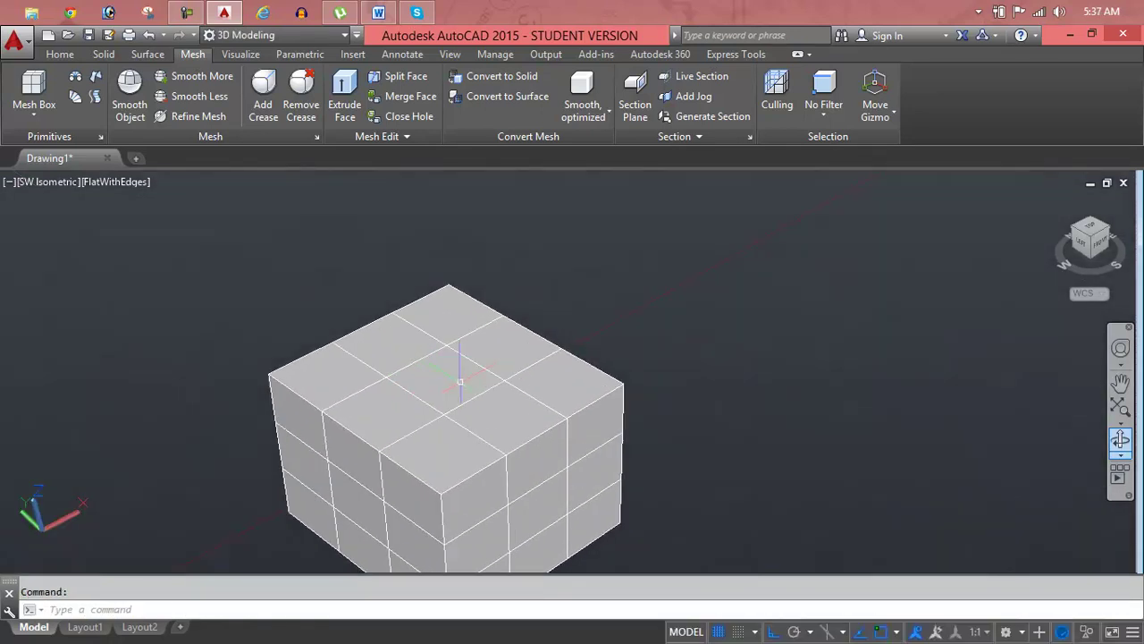
{"action": "scroll", "coordinate": [460, 381], "scroll_direction": "up", "scroll_amount": 2}
{"action": "key", "text": "Escape"}
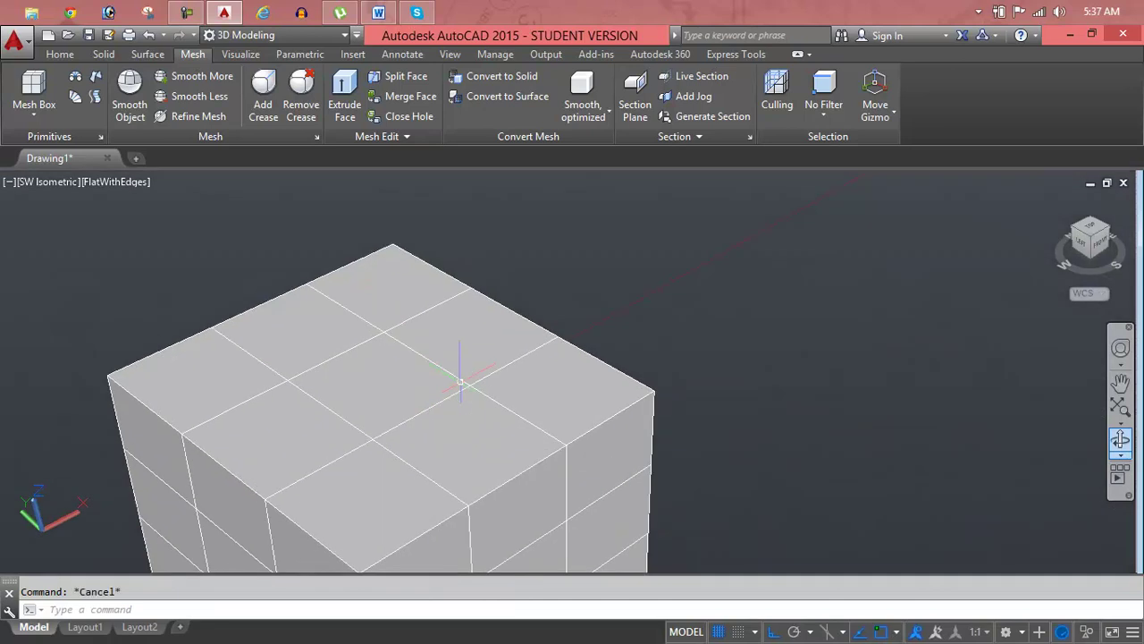
{"action": "left_click", "coordinate": [378, 384], "text": "ctrl"}
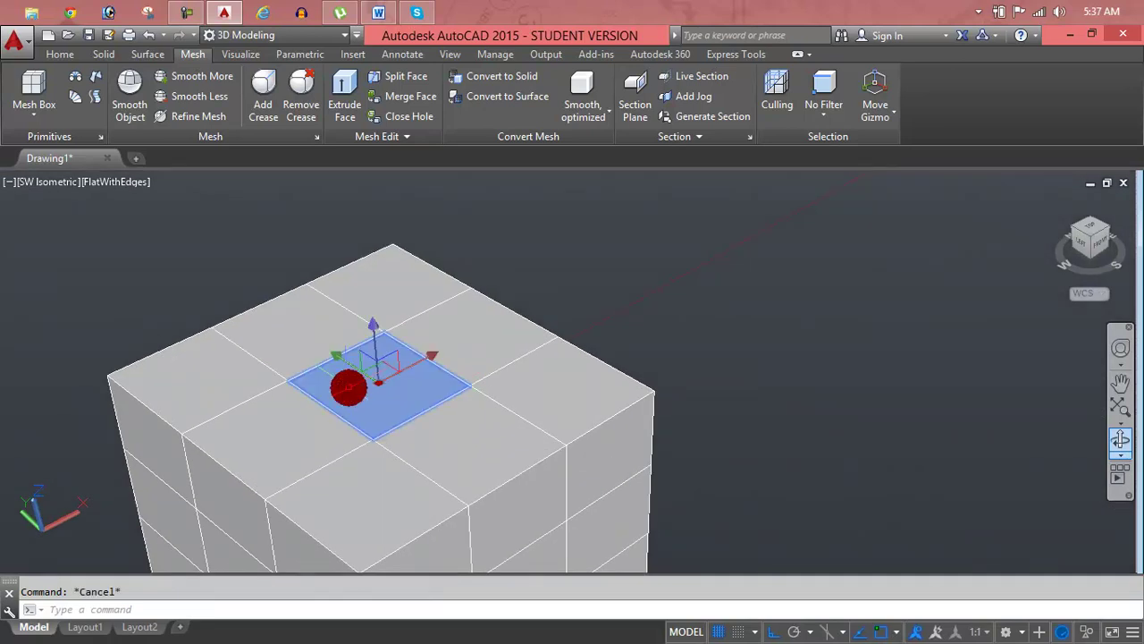
{"action": "scroll", "coordinate": [348, 386], "scroll_direction": "down", "scroll_amount": 2}
{"action": "middle_click_drag", "start_coordinate": [348, 386], "coordinate": [371, 373], "text": "shift"}
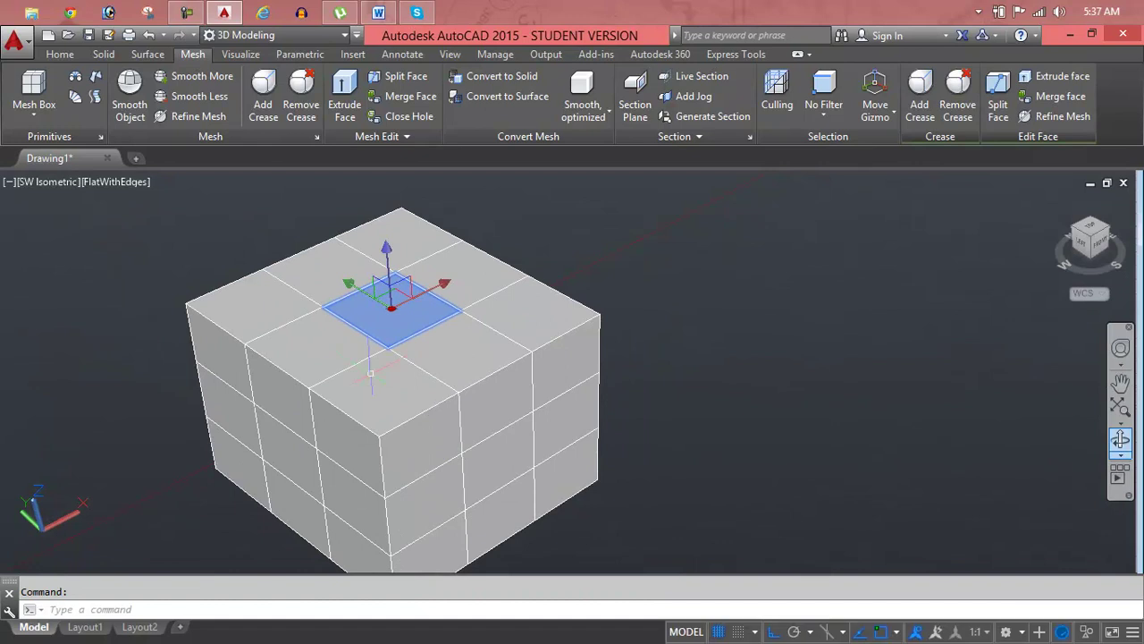
{"action": "left_click", "coordinate": [500, 478], "text": "ctrl"}
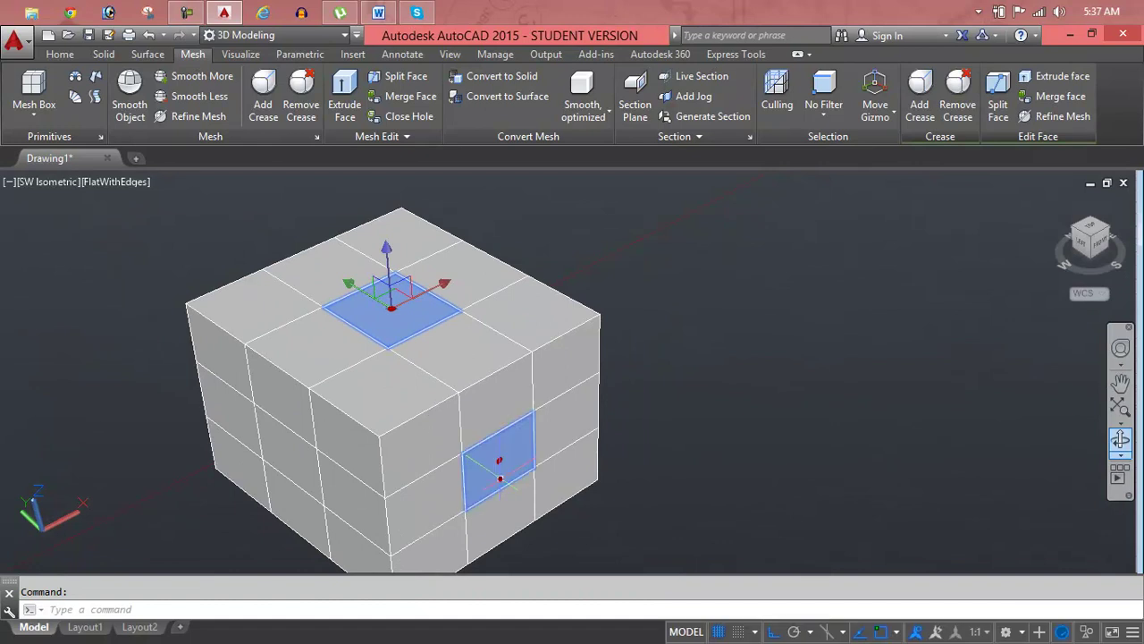
{"action": "left_click", "coordinate": [300, 465], "text": "ctrl"}
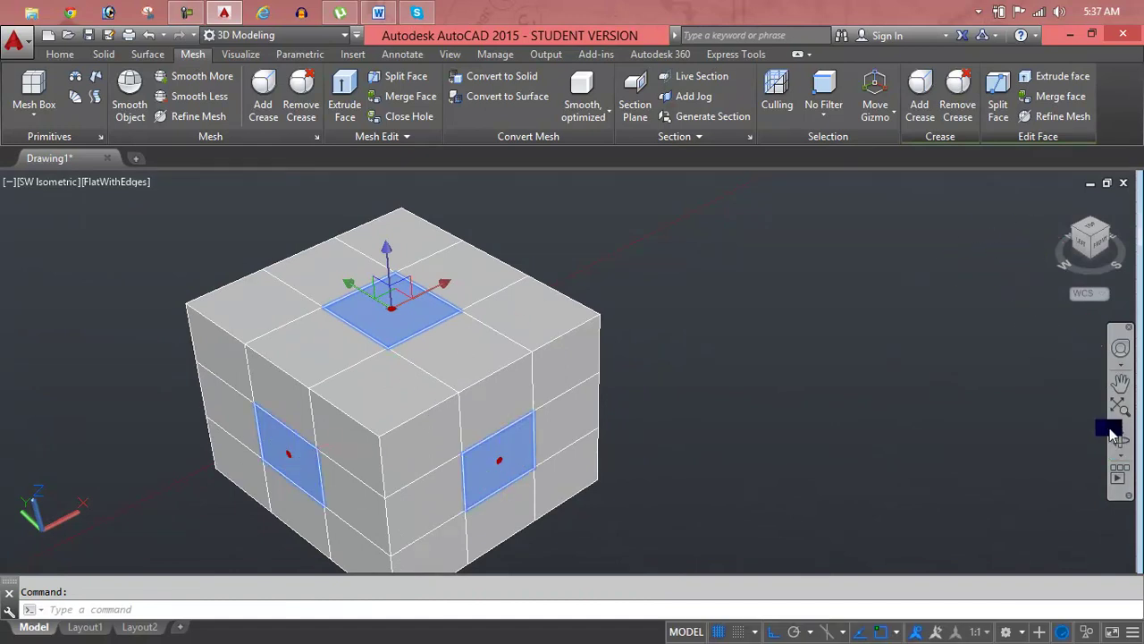
Orbit around the box and add the front and back centre faces to the selection
{"action": "left_click", "coordinate": [1120, 439]}
{"action": "mouse_move", "coordinate": [473, 416]}
{"action": "left_mouse_down"}
{"action": "mouse_move", "coordinate": [346, 405]}
{"action": "mouse_move", "coordinate": [270, 380]}
{"action": "mouse_move", "coordinate": [366, 399]}
{"action": "left_mouse_up"}
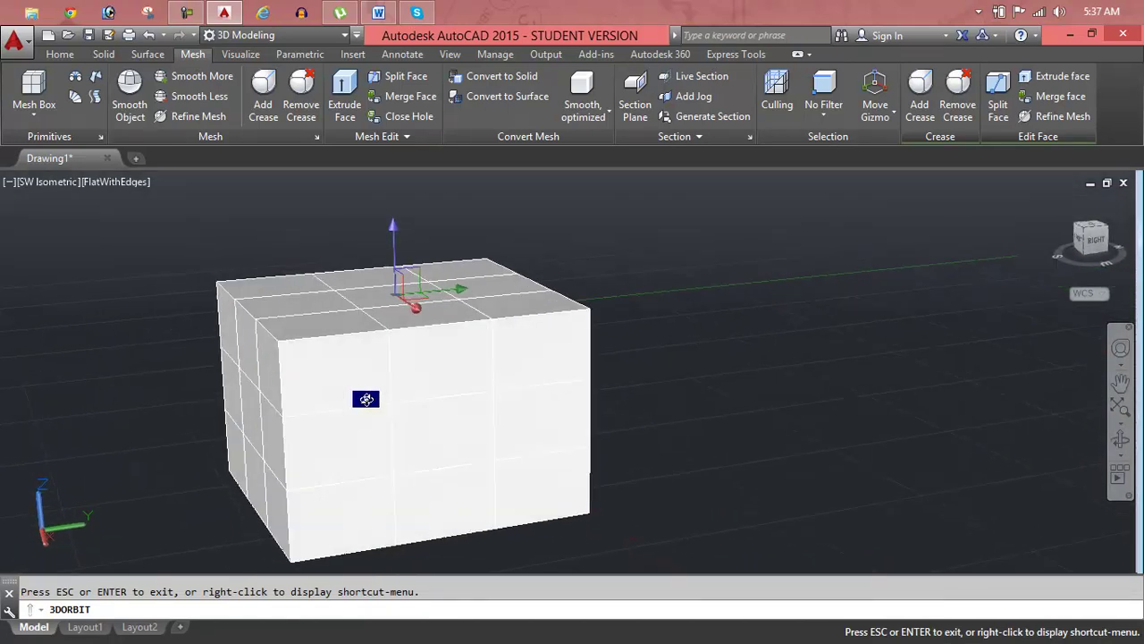
{"action": "key", "text": "Escape"}
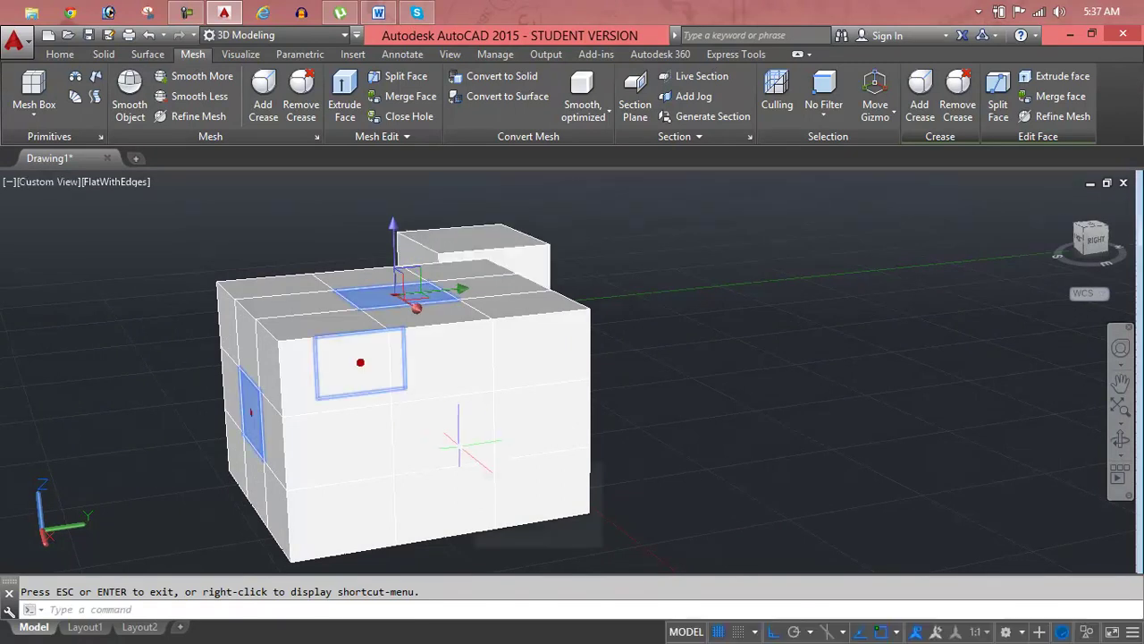
{"action": "left_click", "coordinate": [452, 429], "text": "ctrl"}
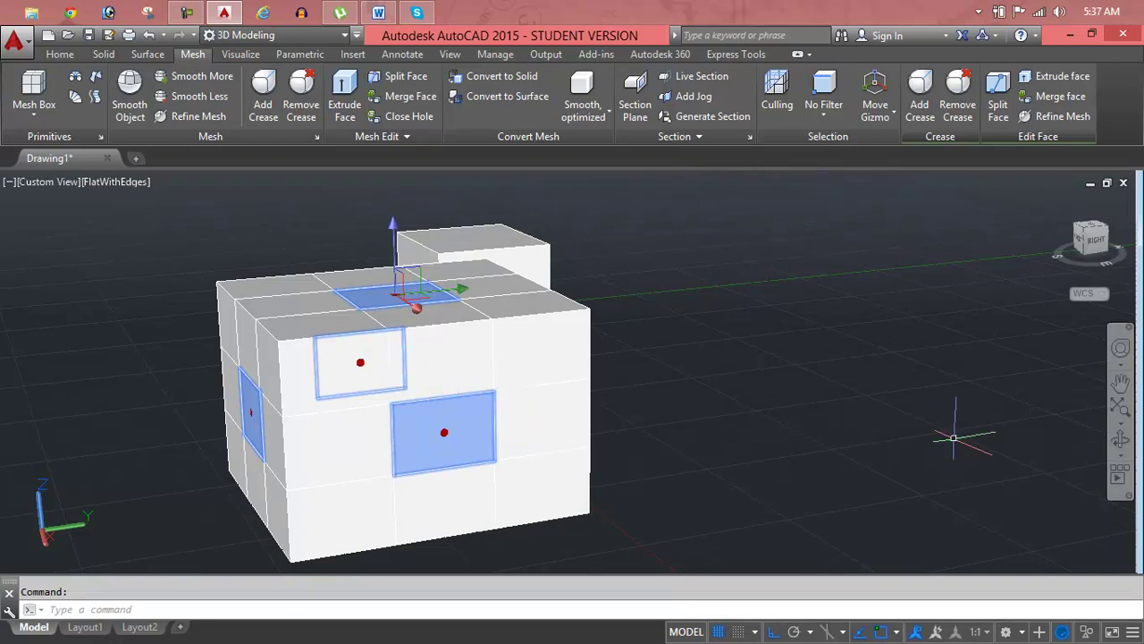
{"action": "left_click", "coordinate": [1119, 439]}
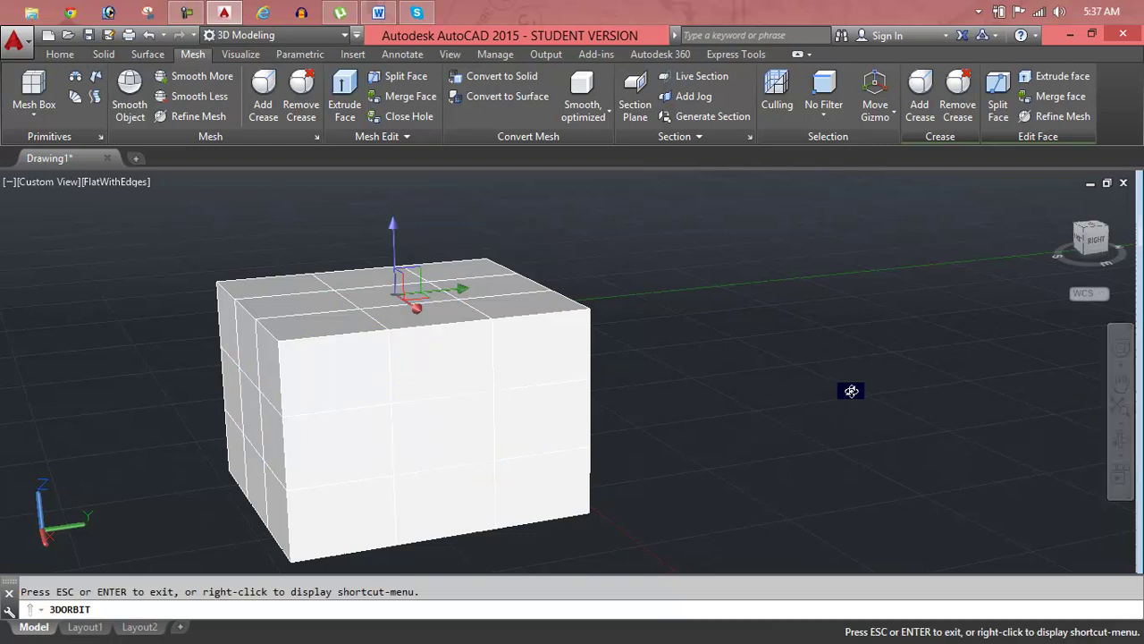
{"action": "left_click_drag", "start_coordinate": [415, 483], "coordinate": [260, 459]}
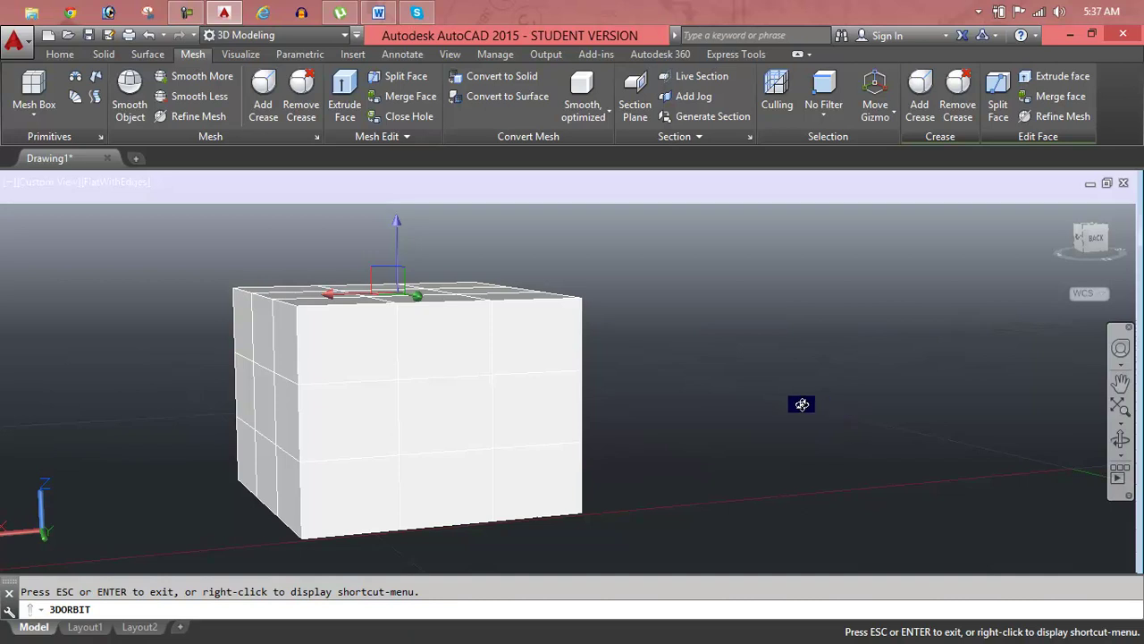
{"action": "key", "text": "Escape"}
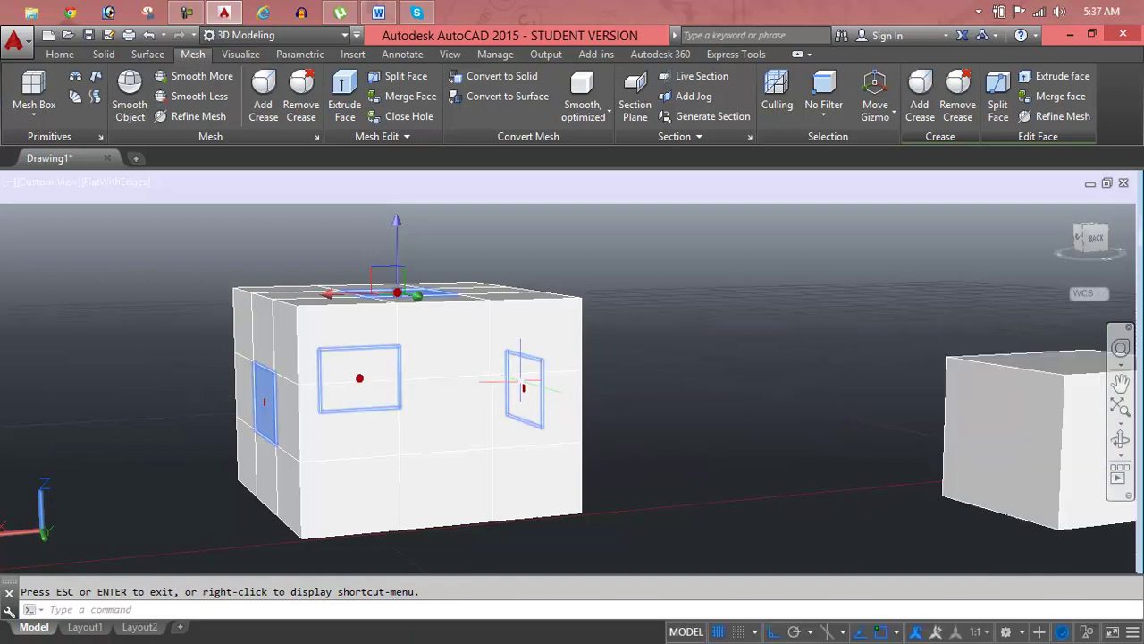
{"action": "mouse_move", "coordinate": [452, 396]}
{"action": "left_click", "coordinate": [442, 401]}
{"action": "left_click", "coordinate": [443, 397], "text": "ctrl"}
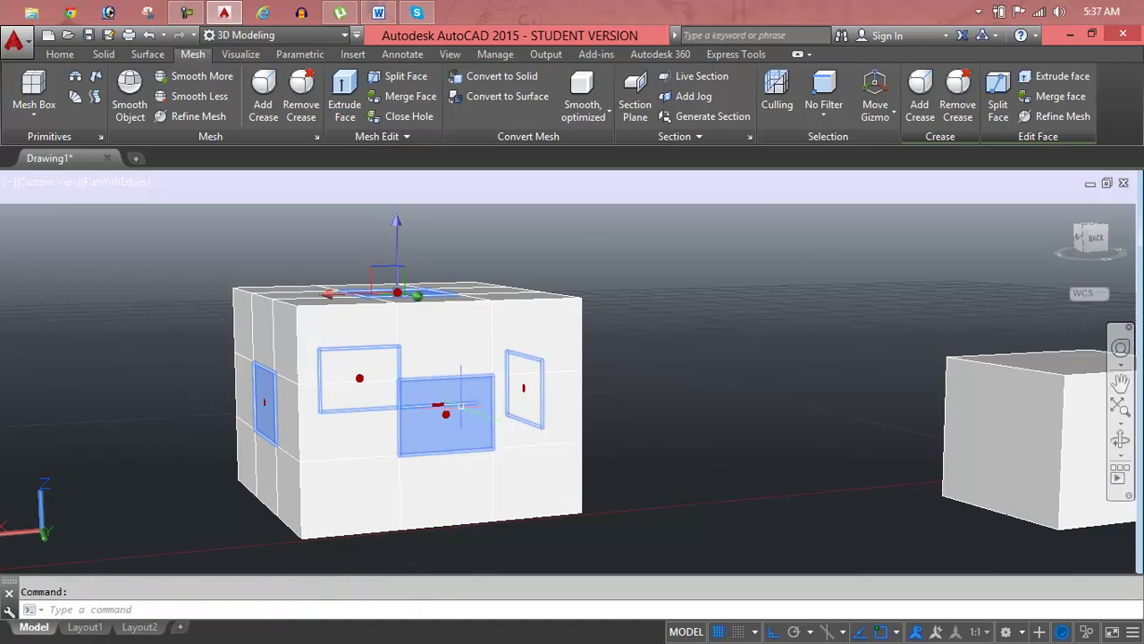
{"action": "scroll", "coordinate": [460, 405], "scroll_direction": "down", "scroll_amount": 2}
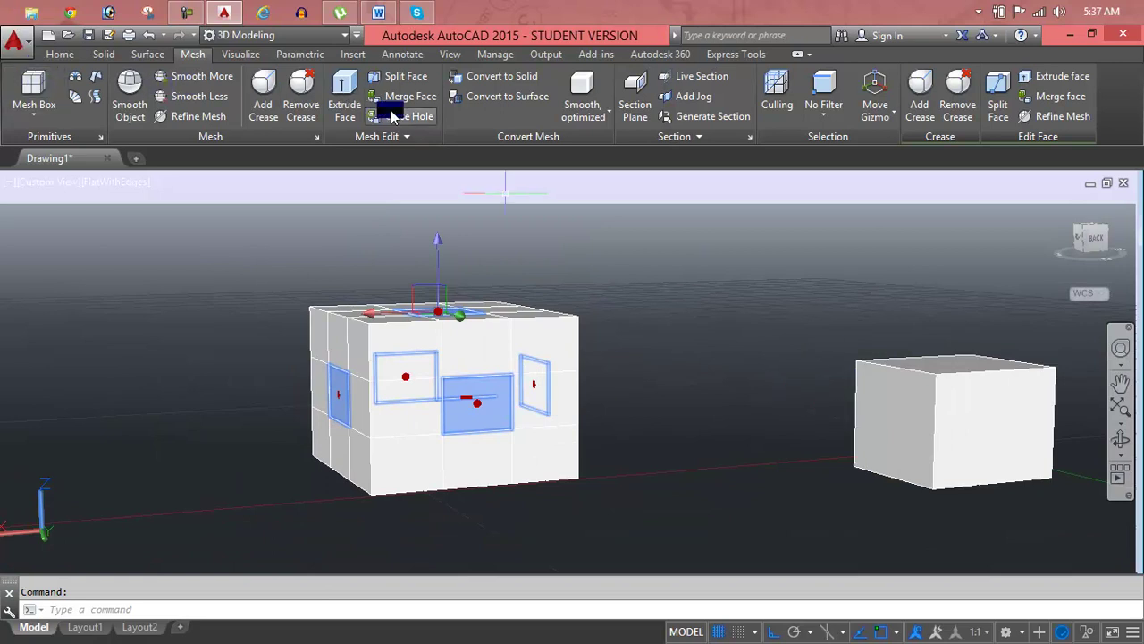
Extrude the selected top and side centre faces outward into cube-like blocks
{"action": "left_click", "coordinate": [360, 103]}
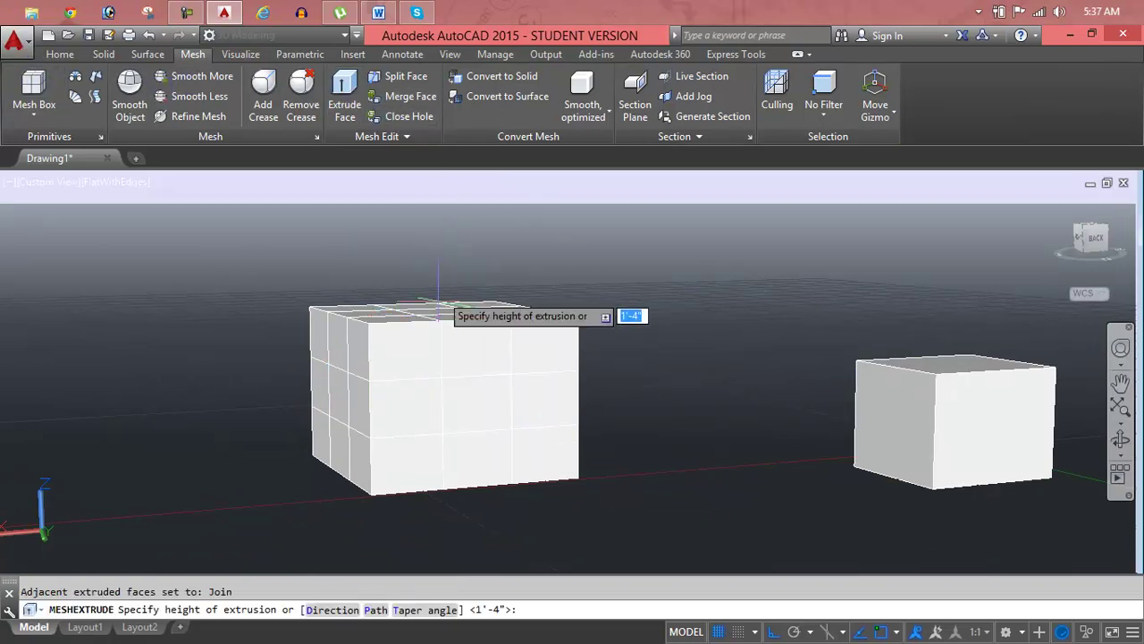
{"action": "left_click", "coordinate": [467, 396]}
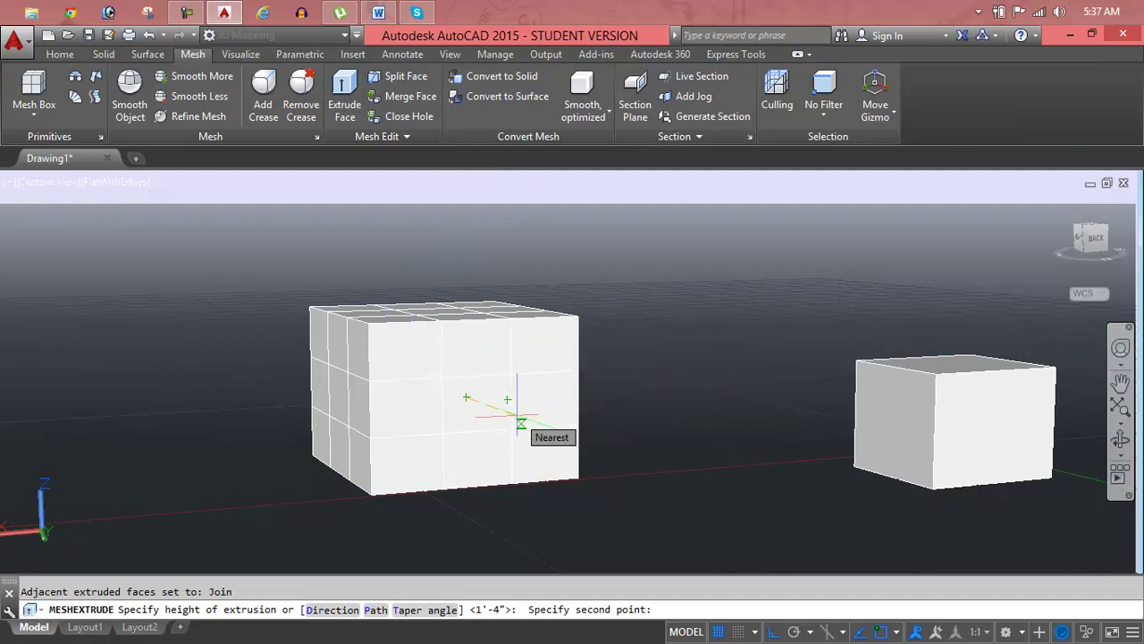
{"action": "left_click", "coordinate": [466, 399]}
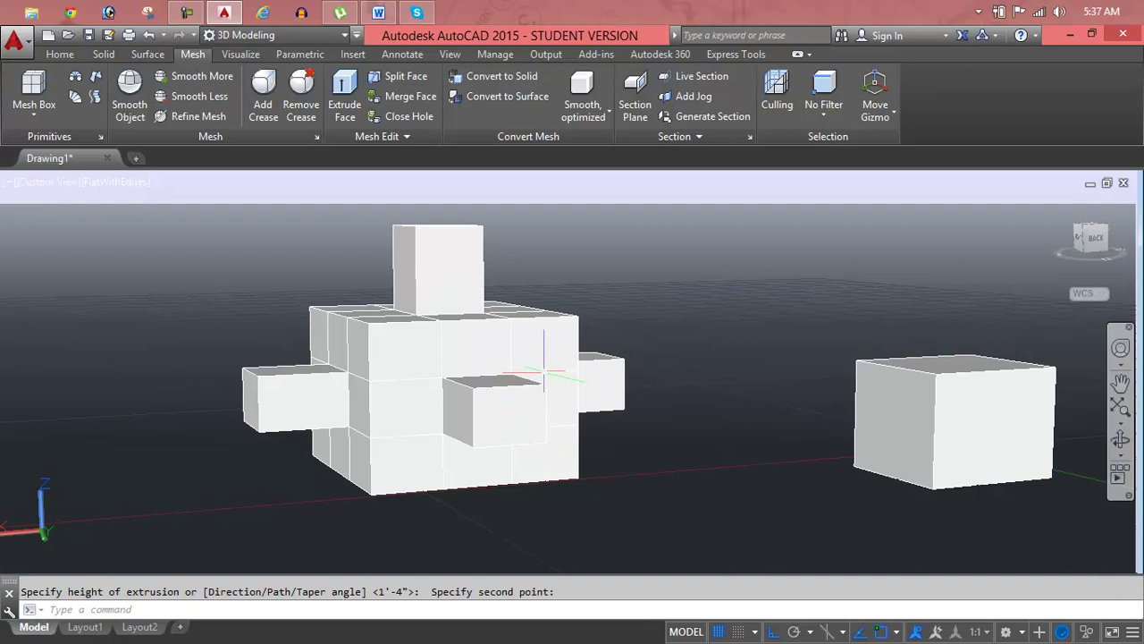
{"action": "key", "text": "Escape"}
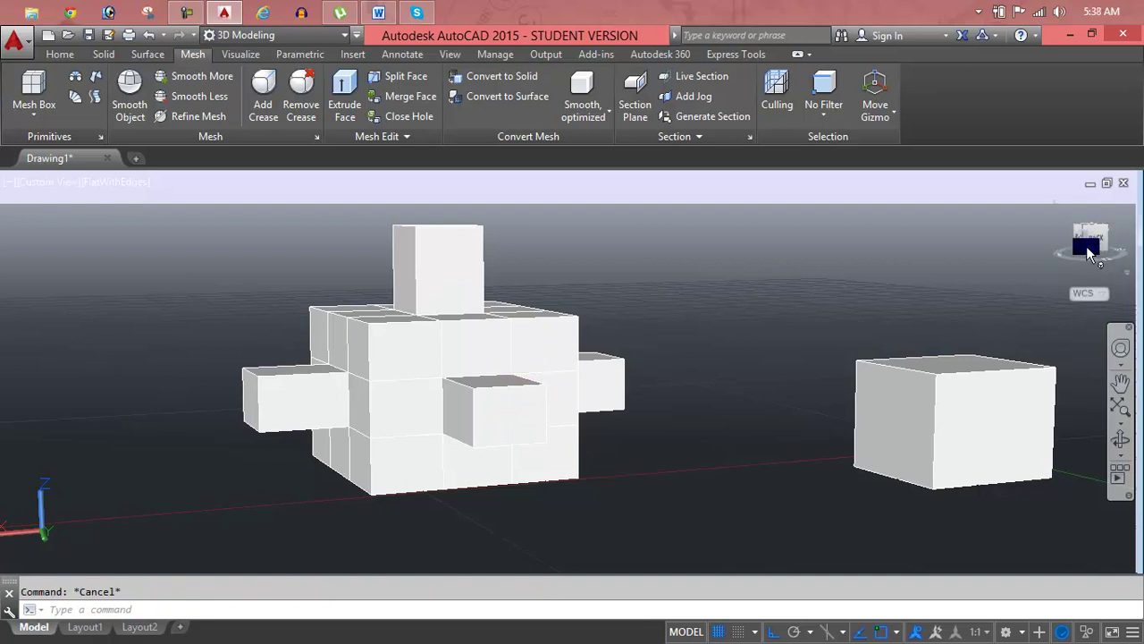
Switch to an elevated back view, zoom in, and select two faces of the cross mesh
{"action": "left_click", "coordinate": [1100, 232]}
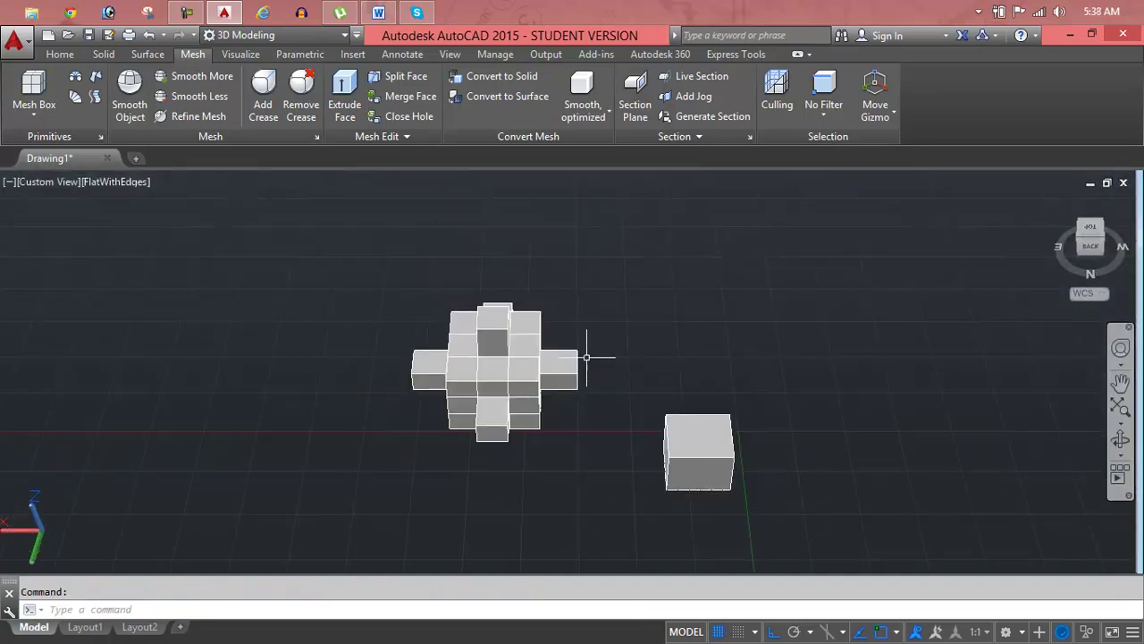
{"action": "scroll", "coordinate": [523, 383], "scroll_direction": "up", "scroll_amount": 2}
{"action": "scroll", "coordinate": [510, 367], "scroll_direction": "up", "scroll_amount": 2}
{"action": "scroll", "coordinate": [501, 353], "scroll_direction": "up", "scroll_amount": 1}
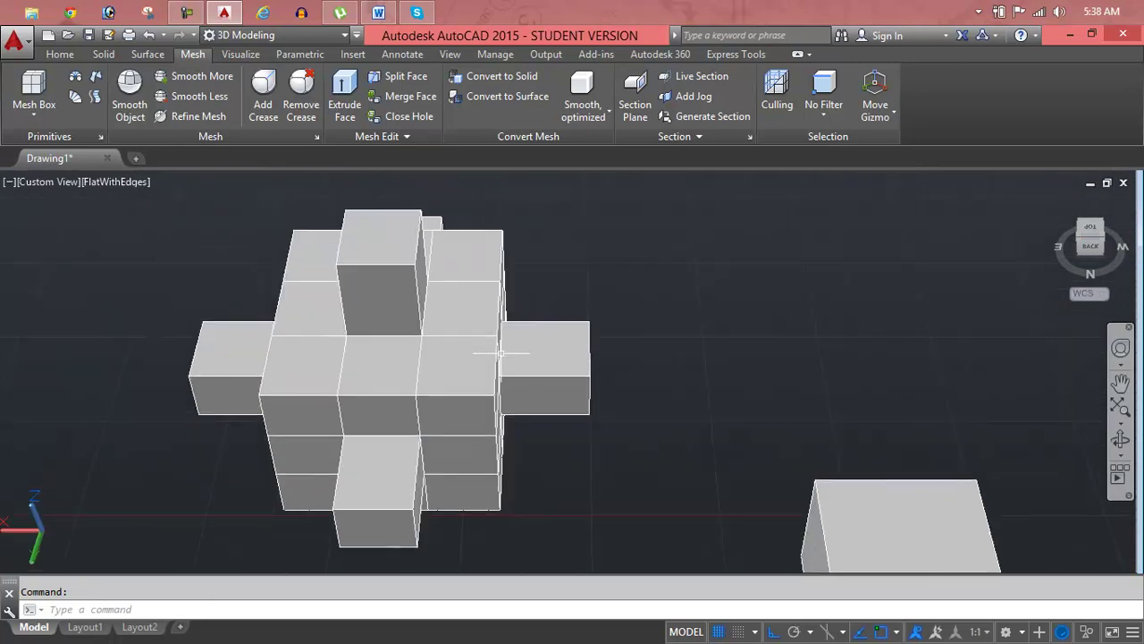
{"action": "key", "text": "Escape"}
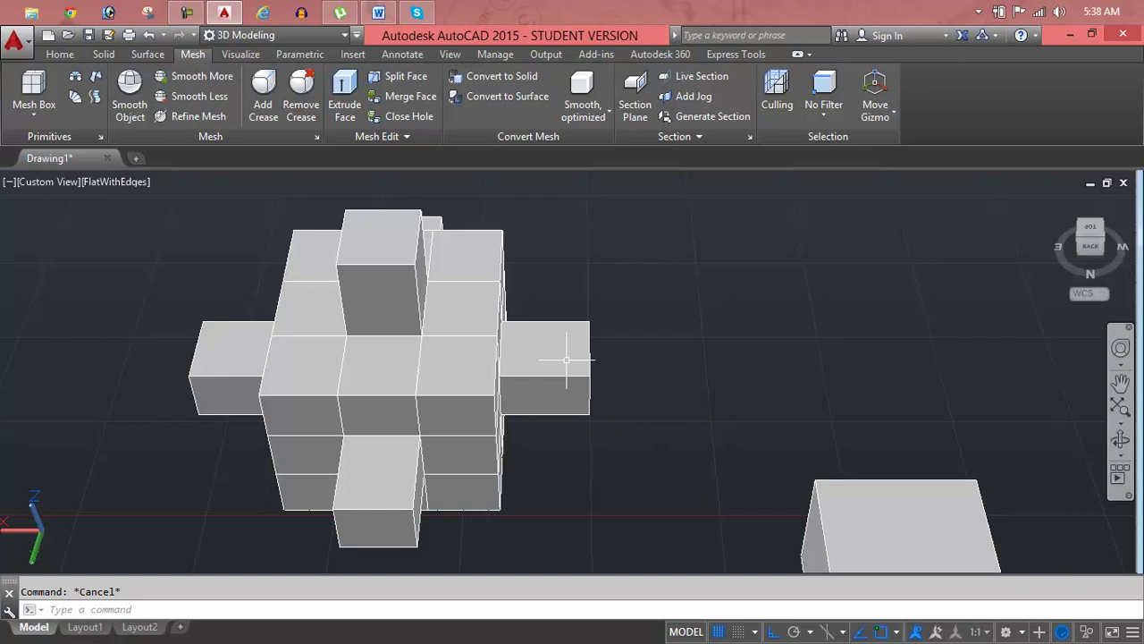
{"action": "left_click", "coordinate": [471, 380], "text": "ctrl"}
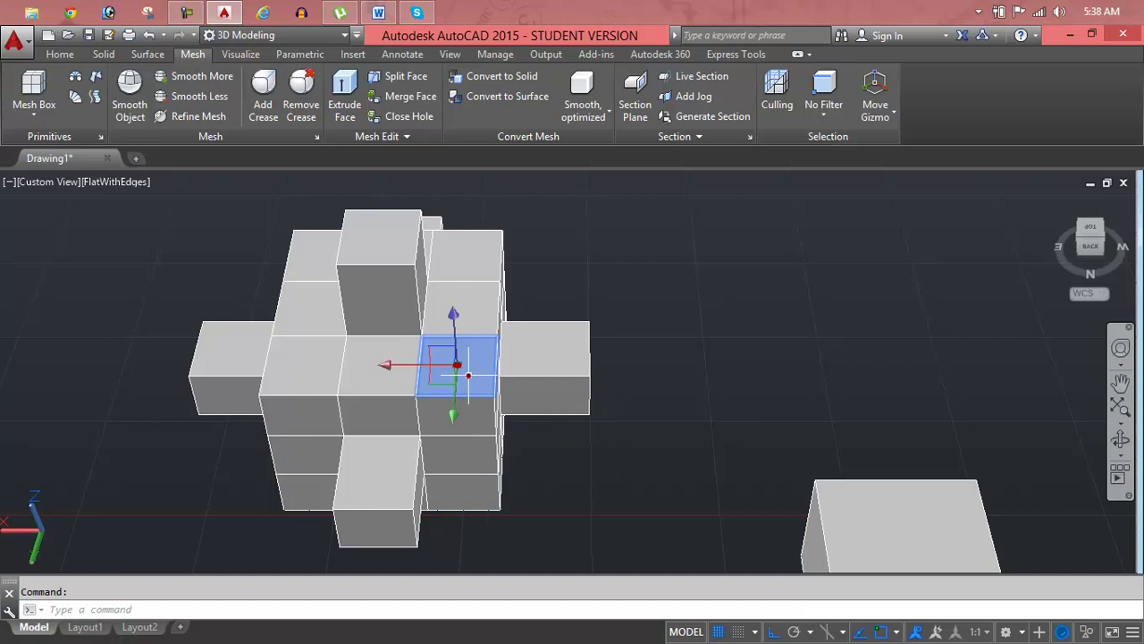
{"action": "left_click", "coordinate": [478, 407], "text": "ctrl"}
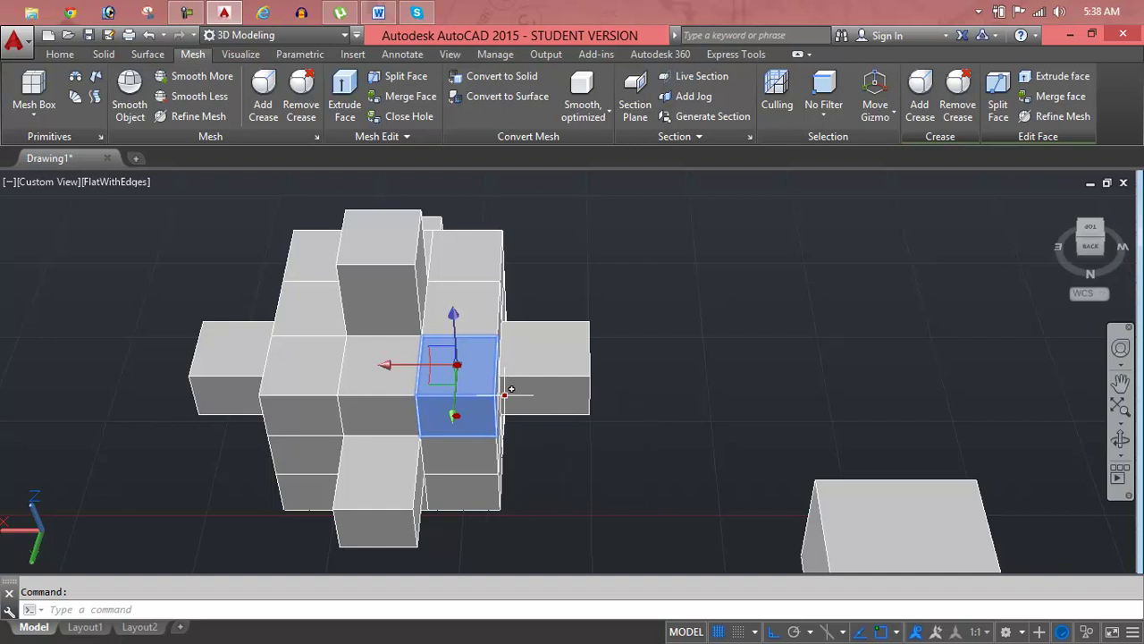
Orbit to an angled overhead view and select the front cube's faces for editing
{"action": "left_click", "coordinate": [1123, 458]}
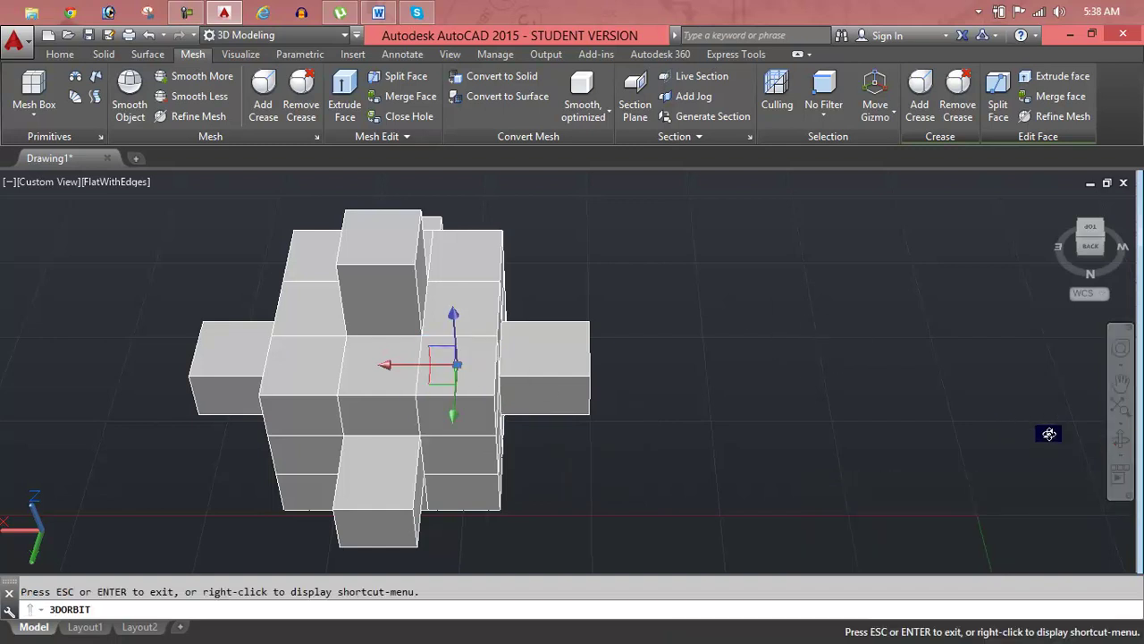
{"action": "left_click_drag", "start_coordinate": [774, 417], "coordinate": [713, 411]}
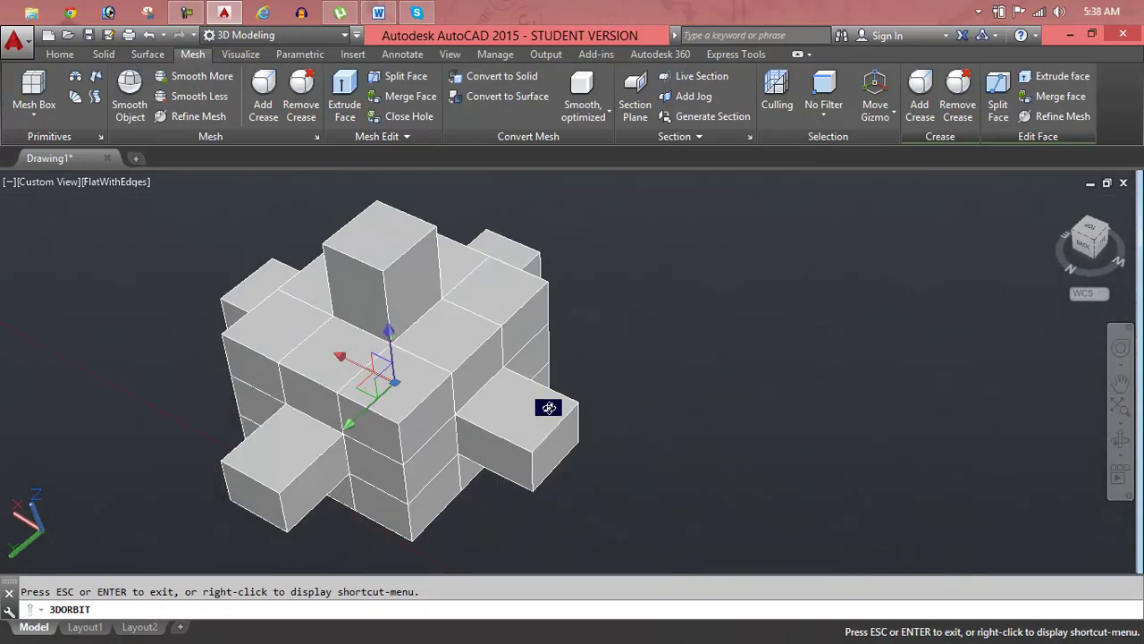
{"action": "key", "text": "Escape"}
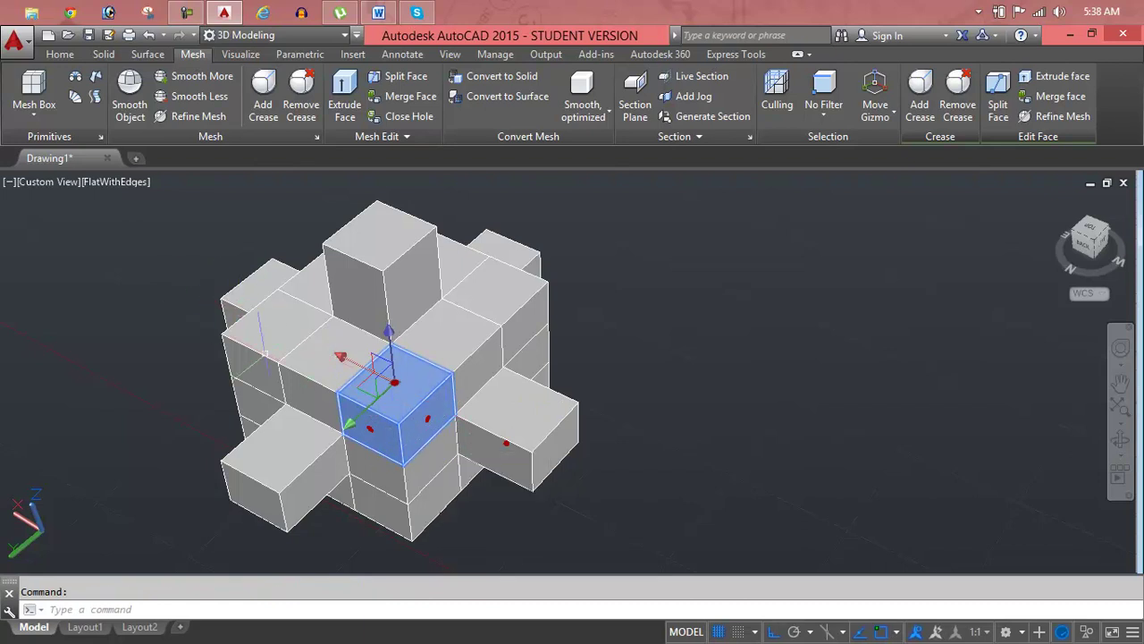
{"action": "left_click", "coordinate": [294, 391]}
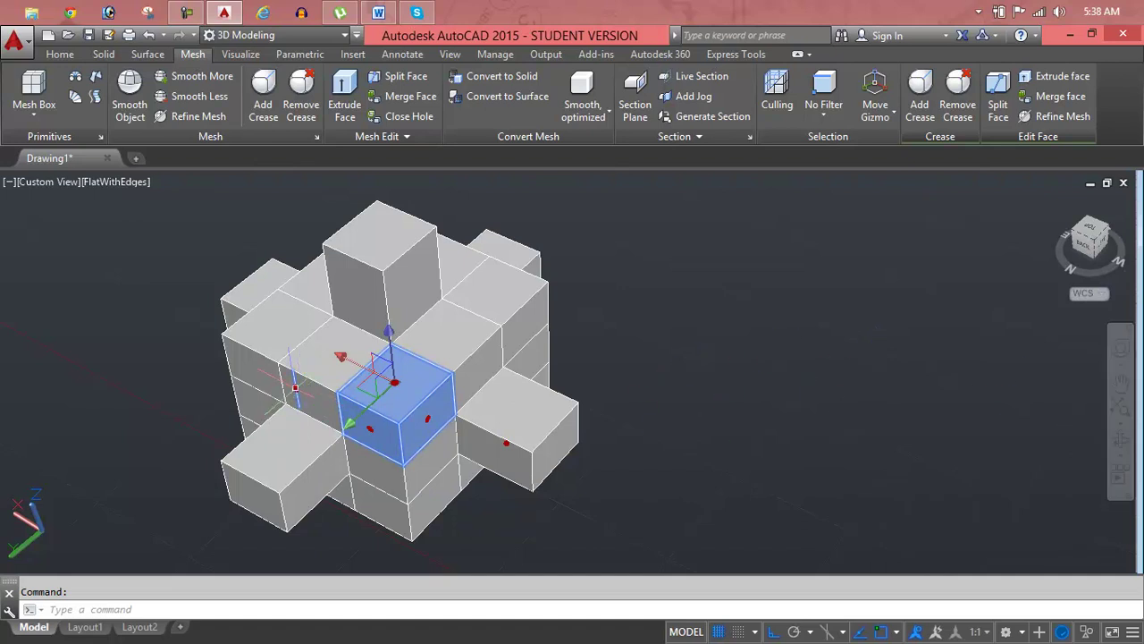
Stretch the front cube forward to lengthen the spaceship's nose
{"action": "left_click", "coordinate": [394, 383]}
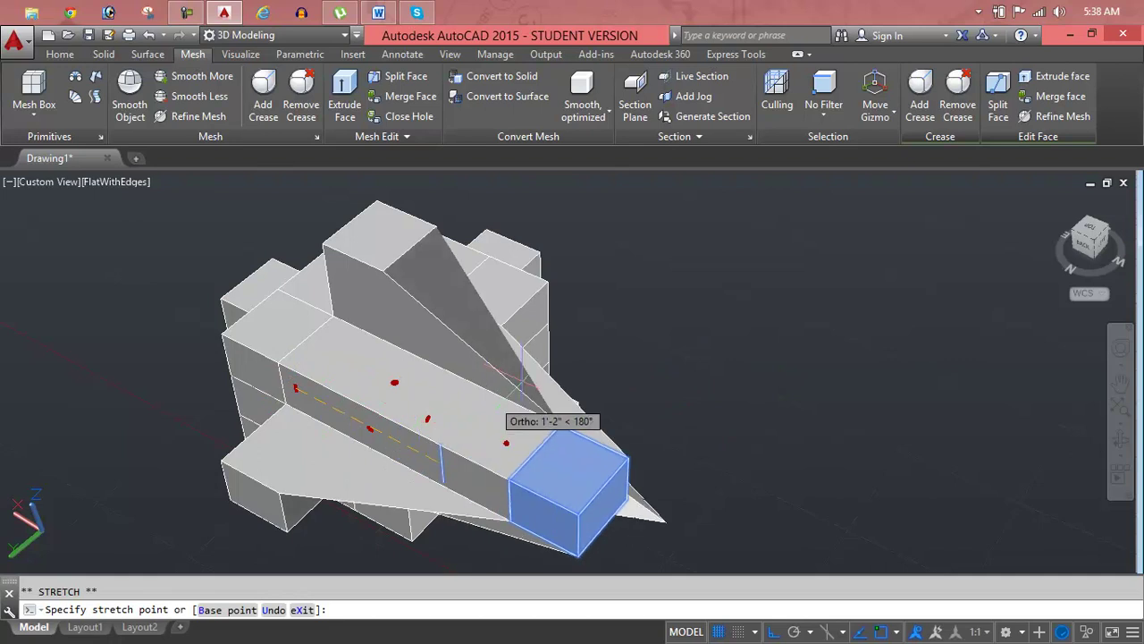
{"action": "middle_click_drag", "start_coordinate": [522, 389], "coordinate": [397, 374], "text": "shift"}
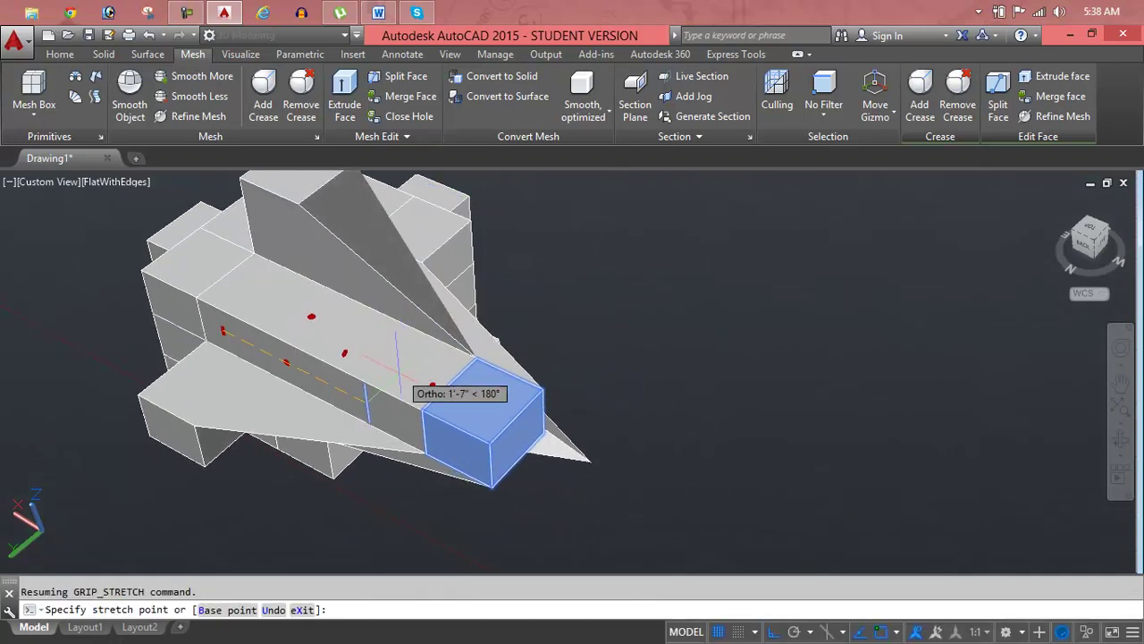
{"action": "left_click", "coordinate": [450, 370]}
Orbit the model, window-select the whole mesh, clear the selection, and undo the stretch
{"action": "mouse_move", "coordinate": [669, 273]}
{"action": "middle_mouse_down", "text": "shift"}
{"action": "mouse_move", "coordinate": [659, 293]}
{"action": "mouse_move", "coordinate": [731, 247]}
{"action": "mouse_move", "coordinate": [743, 286]}
{"action": "middle_mouse_up", "text": "shift"}
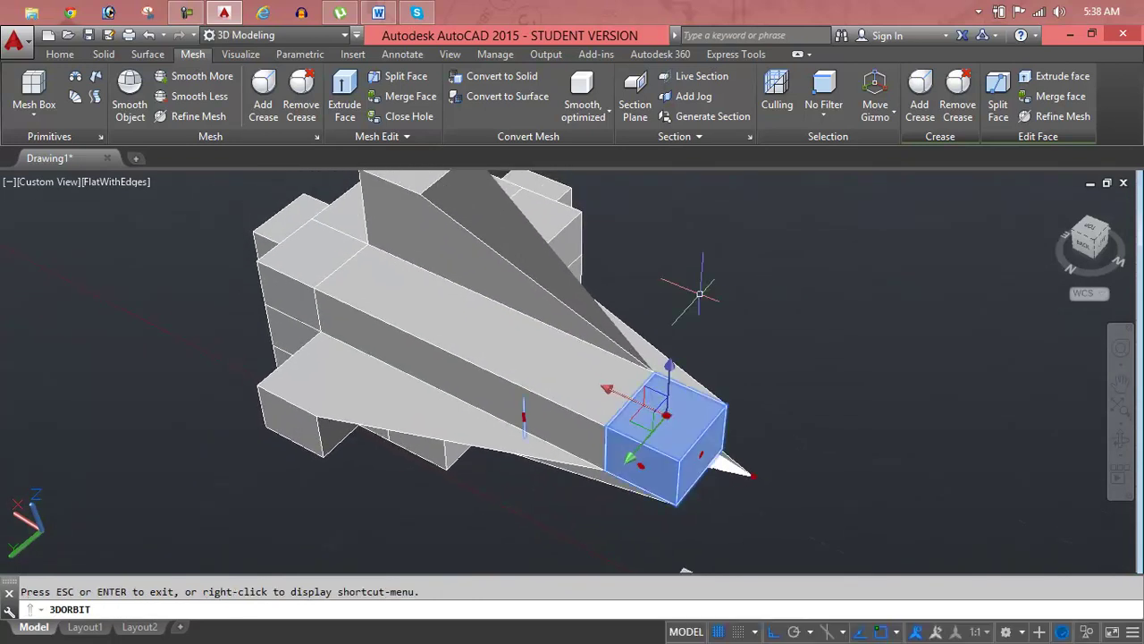
{"action": "key", "text": "Escape"}
{"action": "left_click", "coordinate": [675, 268]}
{"action": "left_click", "coordinate": [594, 345]}
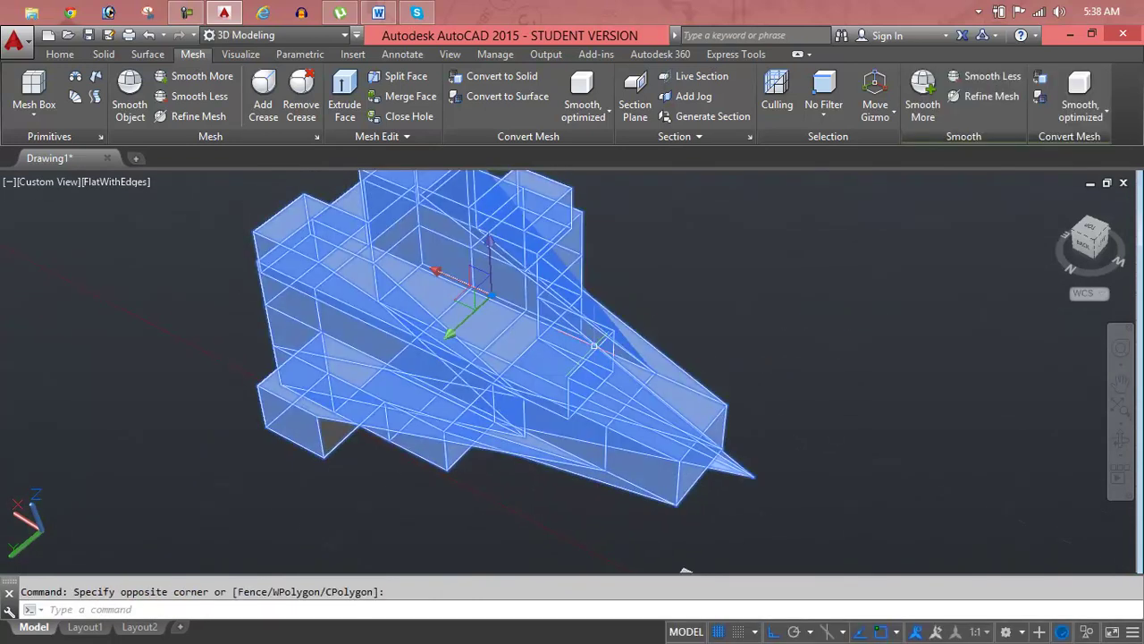
{"action": "key", "text": "Escape"}
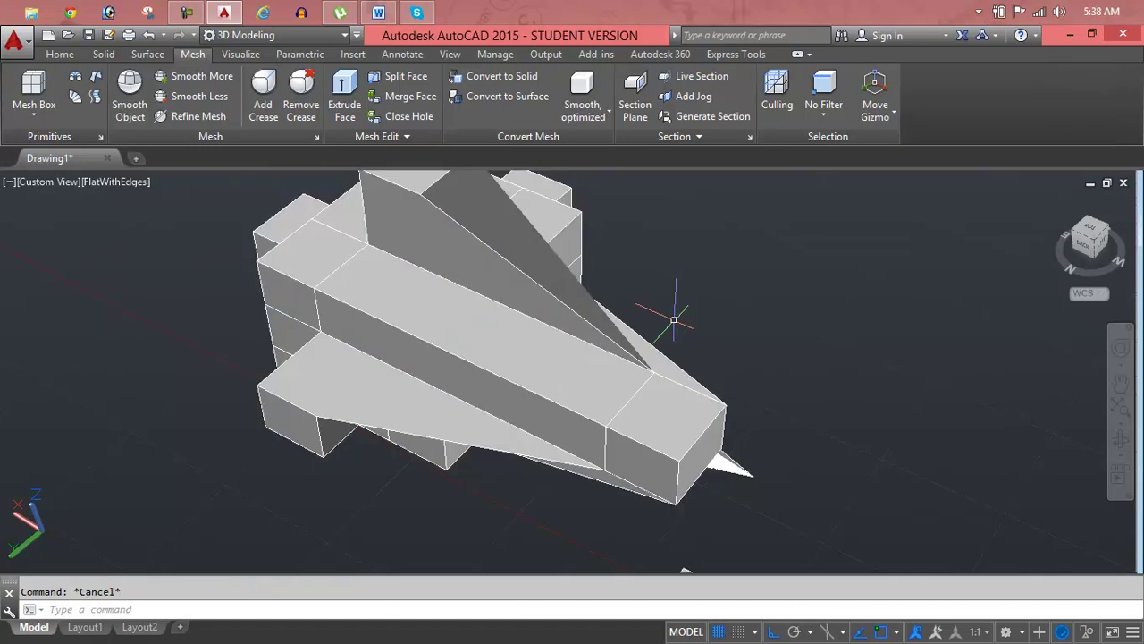
{"action": "key", "text": "ctrl+z"}
{"action": "key", "text": "ctrl+z"}
{"action": "key", "text": "ctrl+z"}
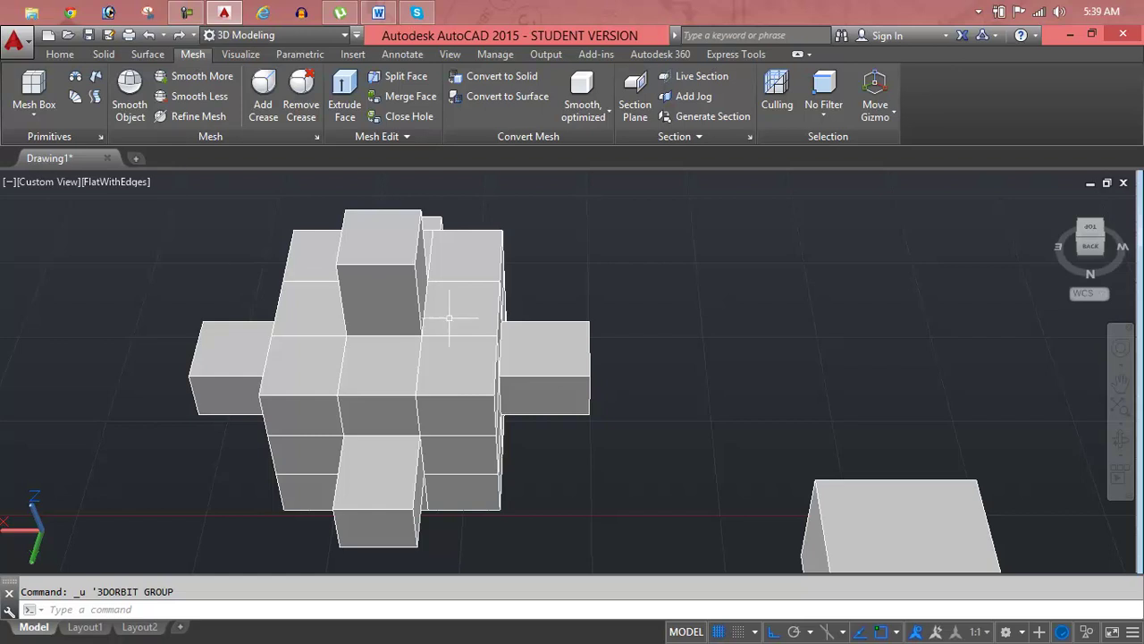
Stretch the upper-right block's top face upward so a sloped wedge forms above the centre
{"action": "left_click", "coordinate": [468, 367], "text": "ctrl"}
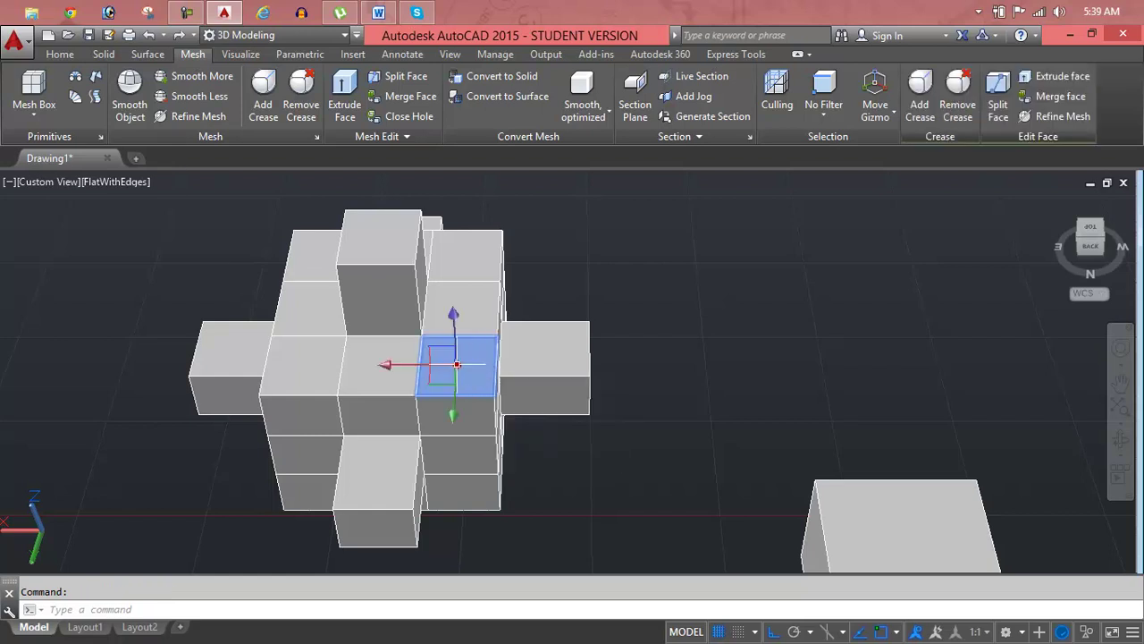
{"action": "left_click", "coordinate": [456, 365]}
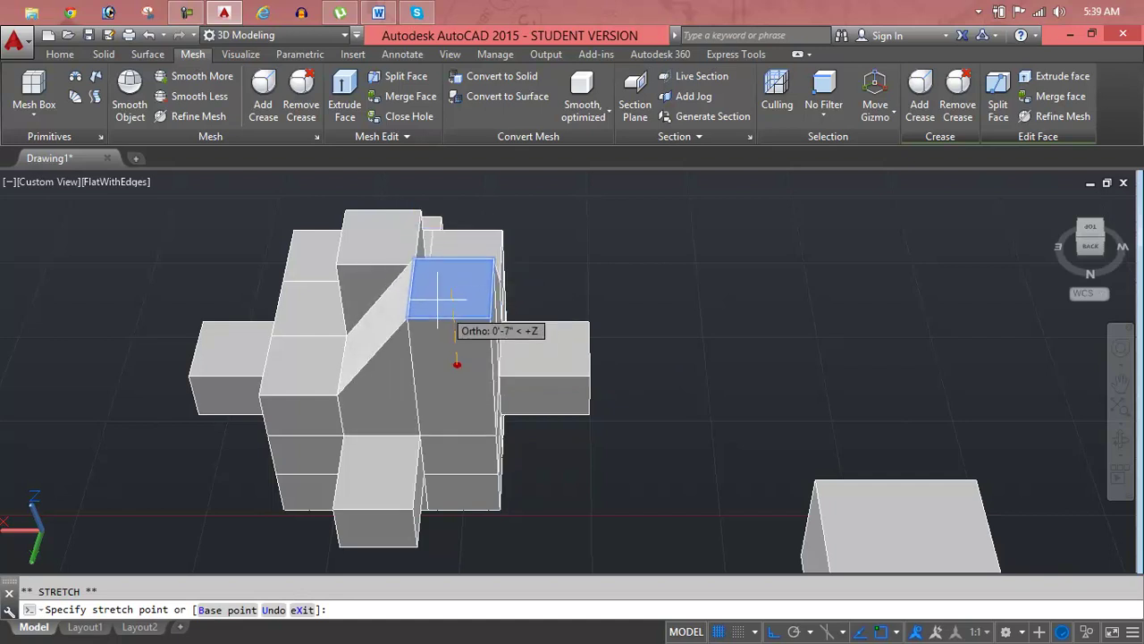
{"action": "left_click", "coordinate": [438, 286]}
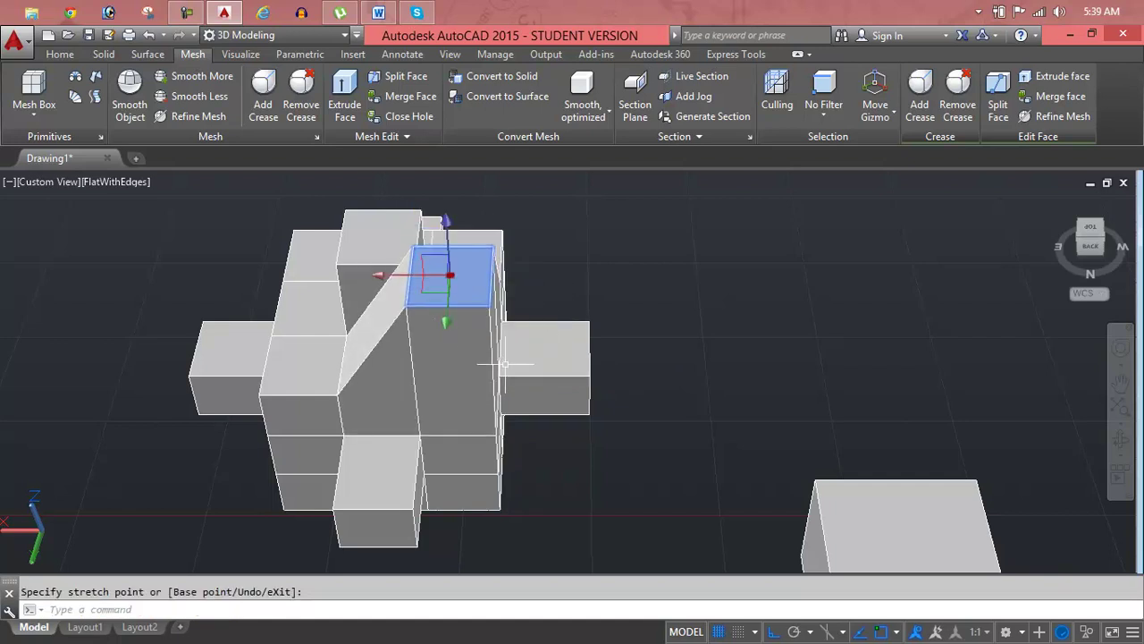
{"action": "key", "text": "Escape"}
Zoom in and recentre the cross mesh, then select a face on its front
{"action": "scroll", "coordinate": [550, 380], "scroll_direction": "down", "scroll_amount": 4}
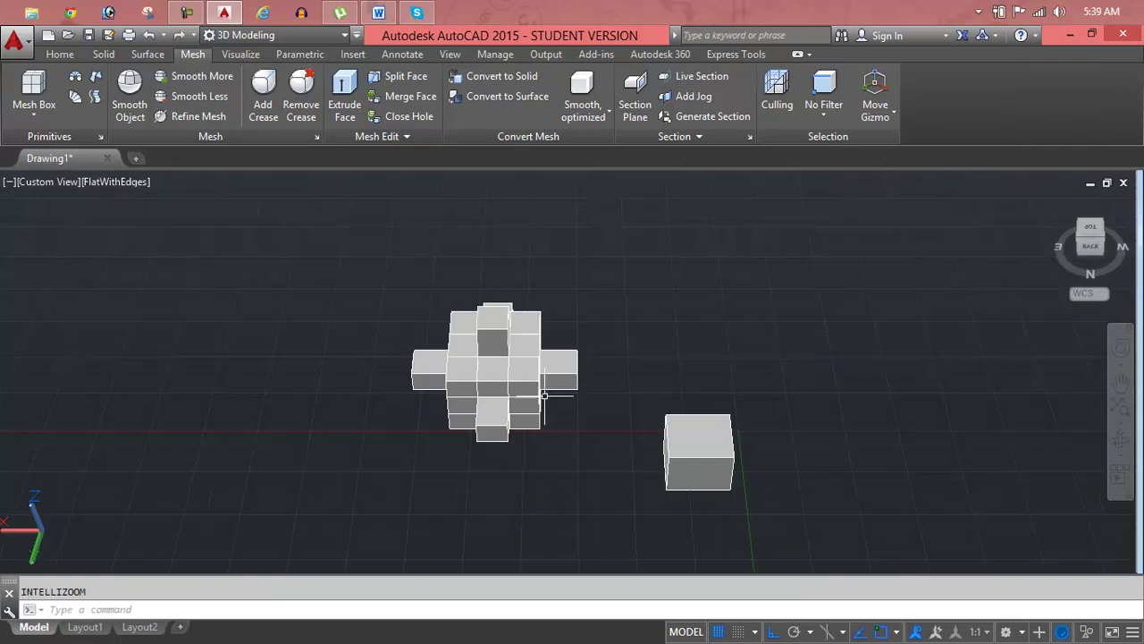
{"action": "scroll", "coordinate": [526, 412], "scroll_direction": "up", "scroll_amount": 2}
{"action": "scroll", "coordinate": [532, 340], "scroll_direction": "up", "scroll_amount": 3}
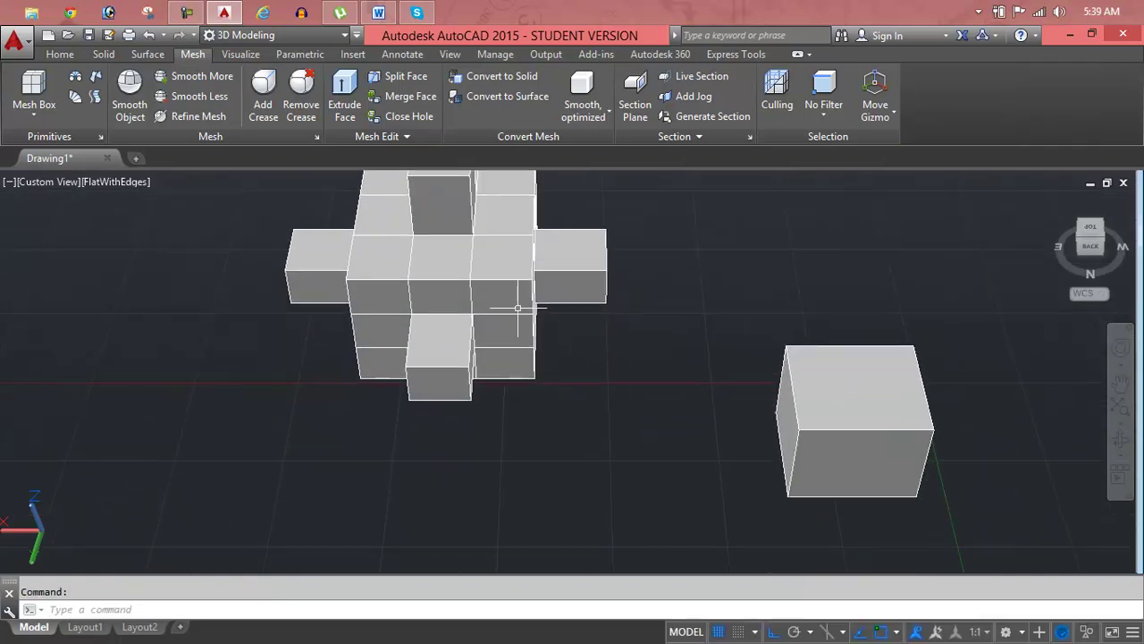
{"action": "scroll", "coordinate": [522, 309], "scroll_direction": "up", "scroll_amount": 2}
{"action": "middle_click_drag", "start_coordinate": [514, 318], "coordinate": [497, 356]}
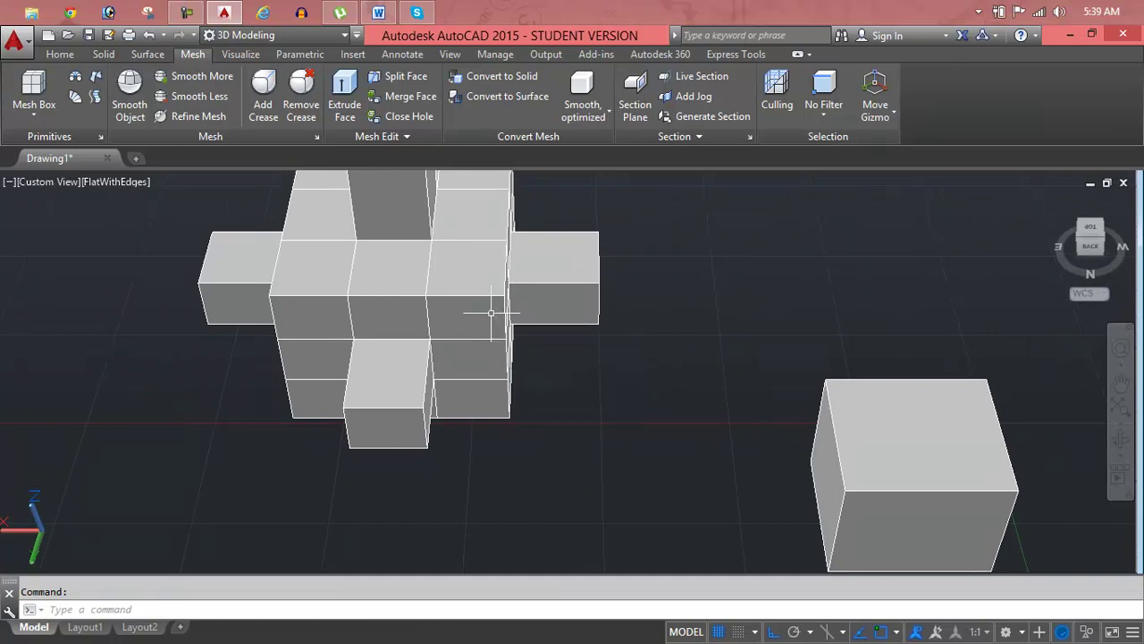
{"action": "left_click", "coordinate": [493, 311], "text": "ctrl"}
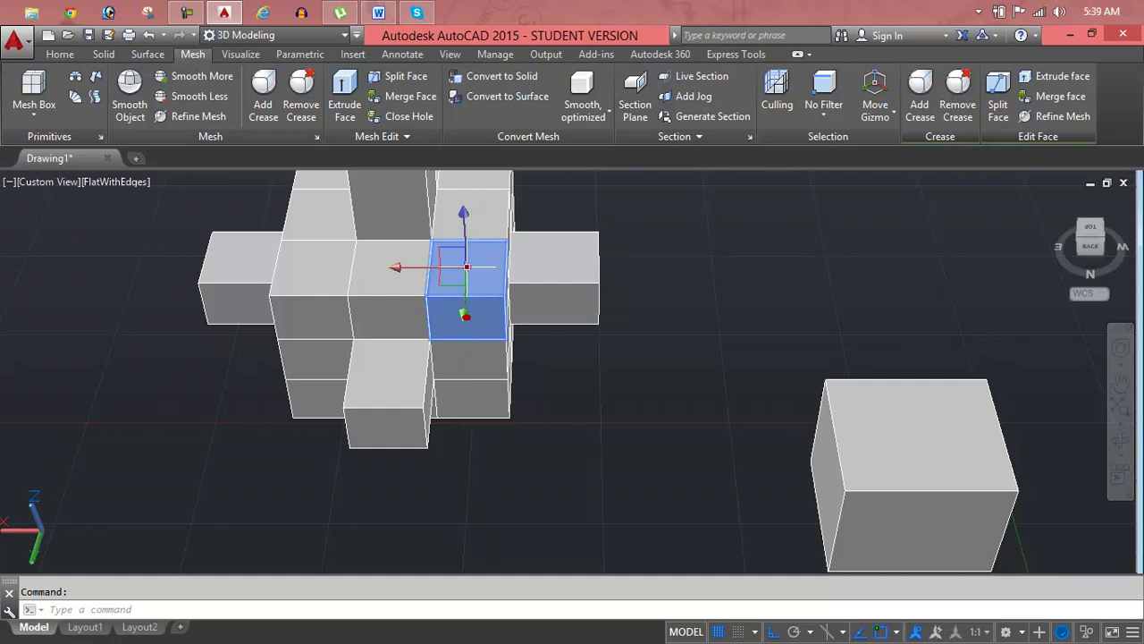
Stretch the selected front face upward into a second sloped wedge
{"action": "left_click", "coordinate": [465, 267]}
{"action": "middle_click_drag", "start_coordinate": [506, 472], "coordinate": [523, 431], "text": "shift"}
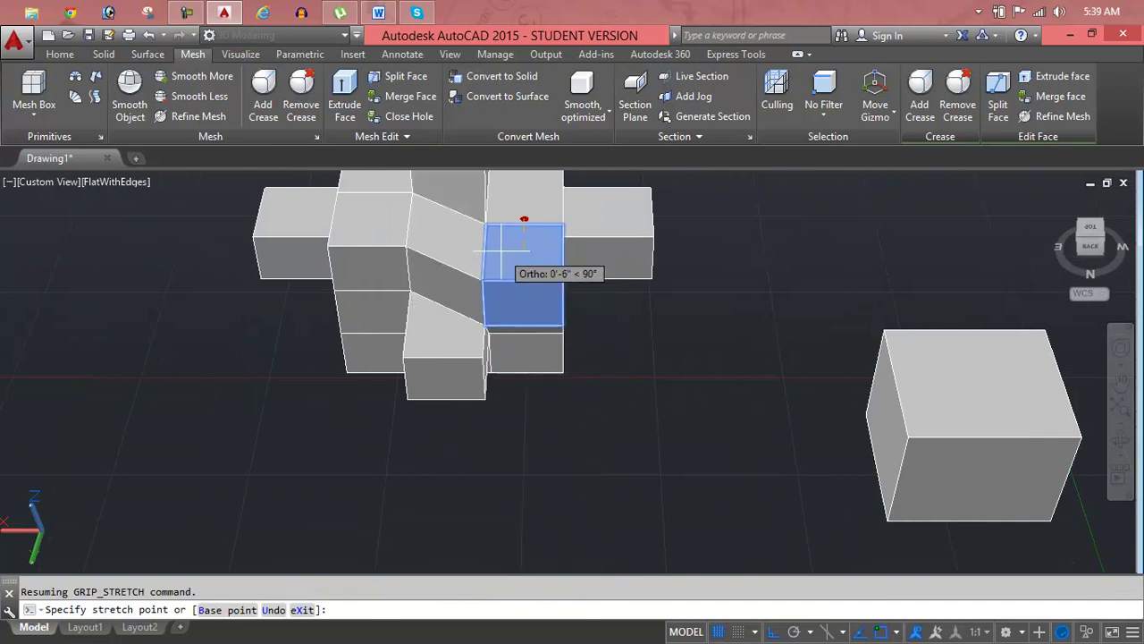
{"action": "left_click", "coordinate": [502, 253]}
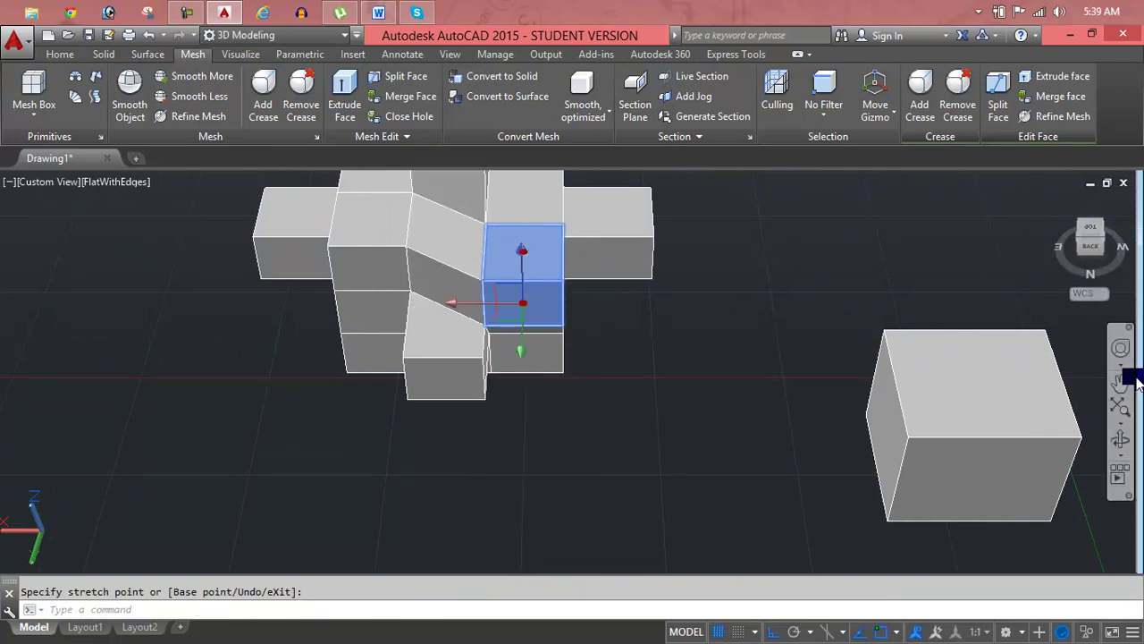
Orbit the mesh to a side view and bring up the Home tab's modelling tools
{"action": "left_click", "coordinate": [1120, 439]}
{"action": "mouse_move", "coordinate": [638, 357]}
{"action": "left_mouse_down"}
{"action": "mouse_move", "coordinate": [486, 335]}
{"action": "mouse_move", "coordinate": [485, 273]}
{"action": "mouse_move", "coordinate": [557, 291]}
{"action": "mouse_move", "coordinate": [644, 273]}
{"action": "mouse_move", "coordinate": [670, 317]}
{"action": "mouse_move", "coordinate": [794, 332]}
{"action": "mouse_move", "coordinate": [799, 391]}
{"action": "mouse_move", "coordinate": [804, 372]}
{"action": "mouse_move", "coordinate": [914, 283]}
{"action": "mouse_move", "coordinate": [802, 320]}
{"action": "mouse_move", "coordinate": [716, 389]}
{"action": "left_mouse_up"}
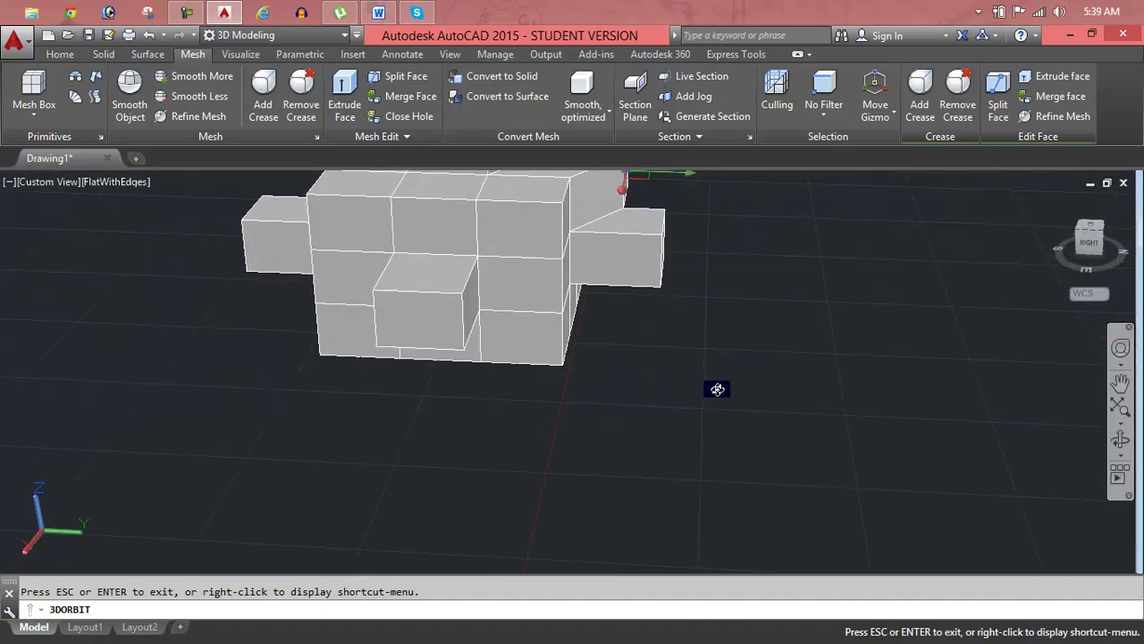
{"action": "key", "text": "Escape"}
{"action": "key", "text": "Escape"}
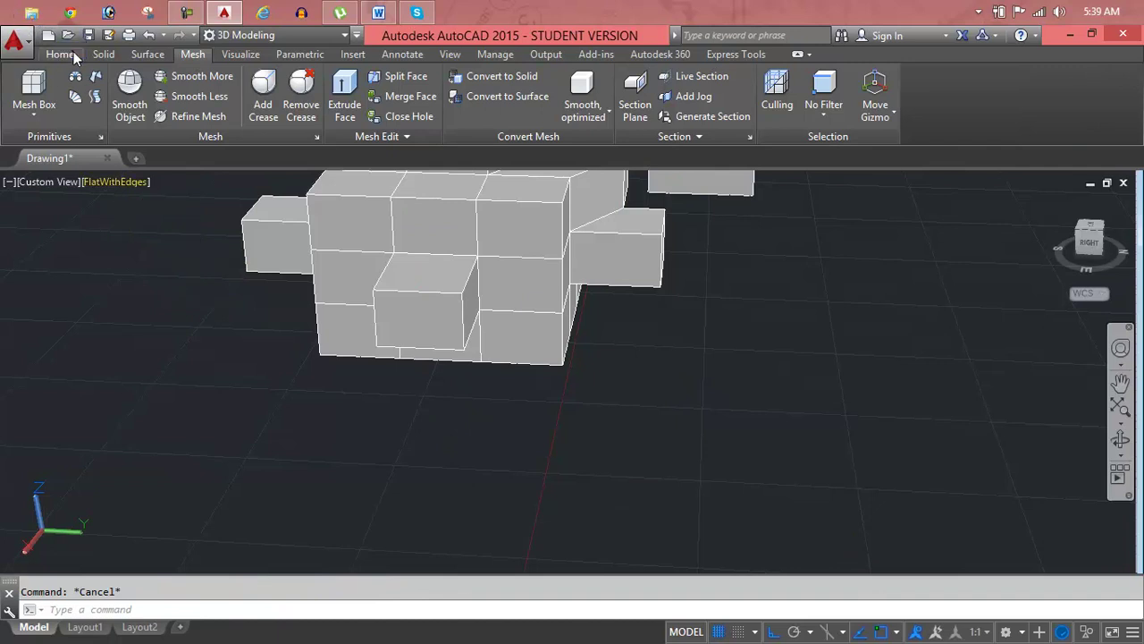
{"action": "left_click", "coordinate": [60, 54]}
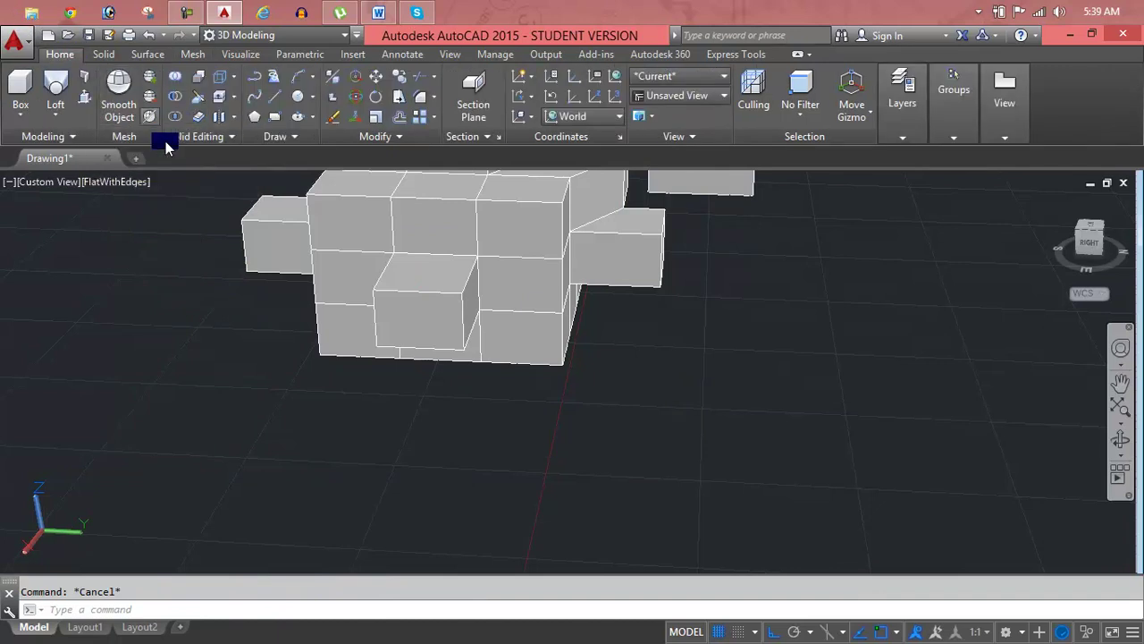